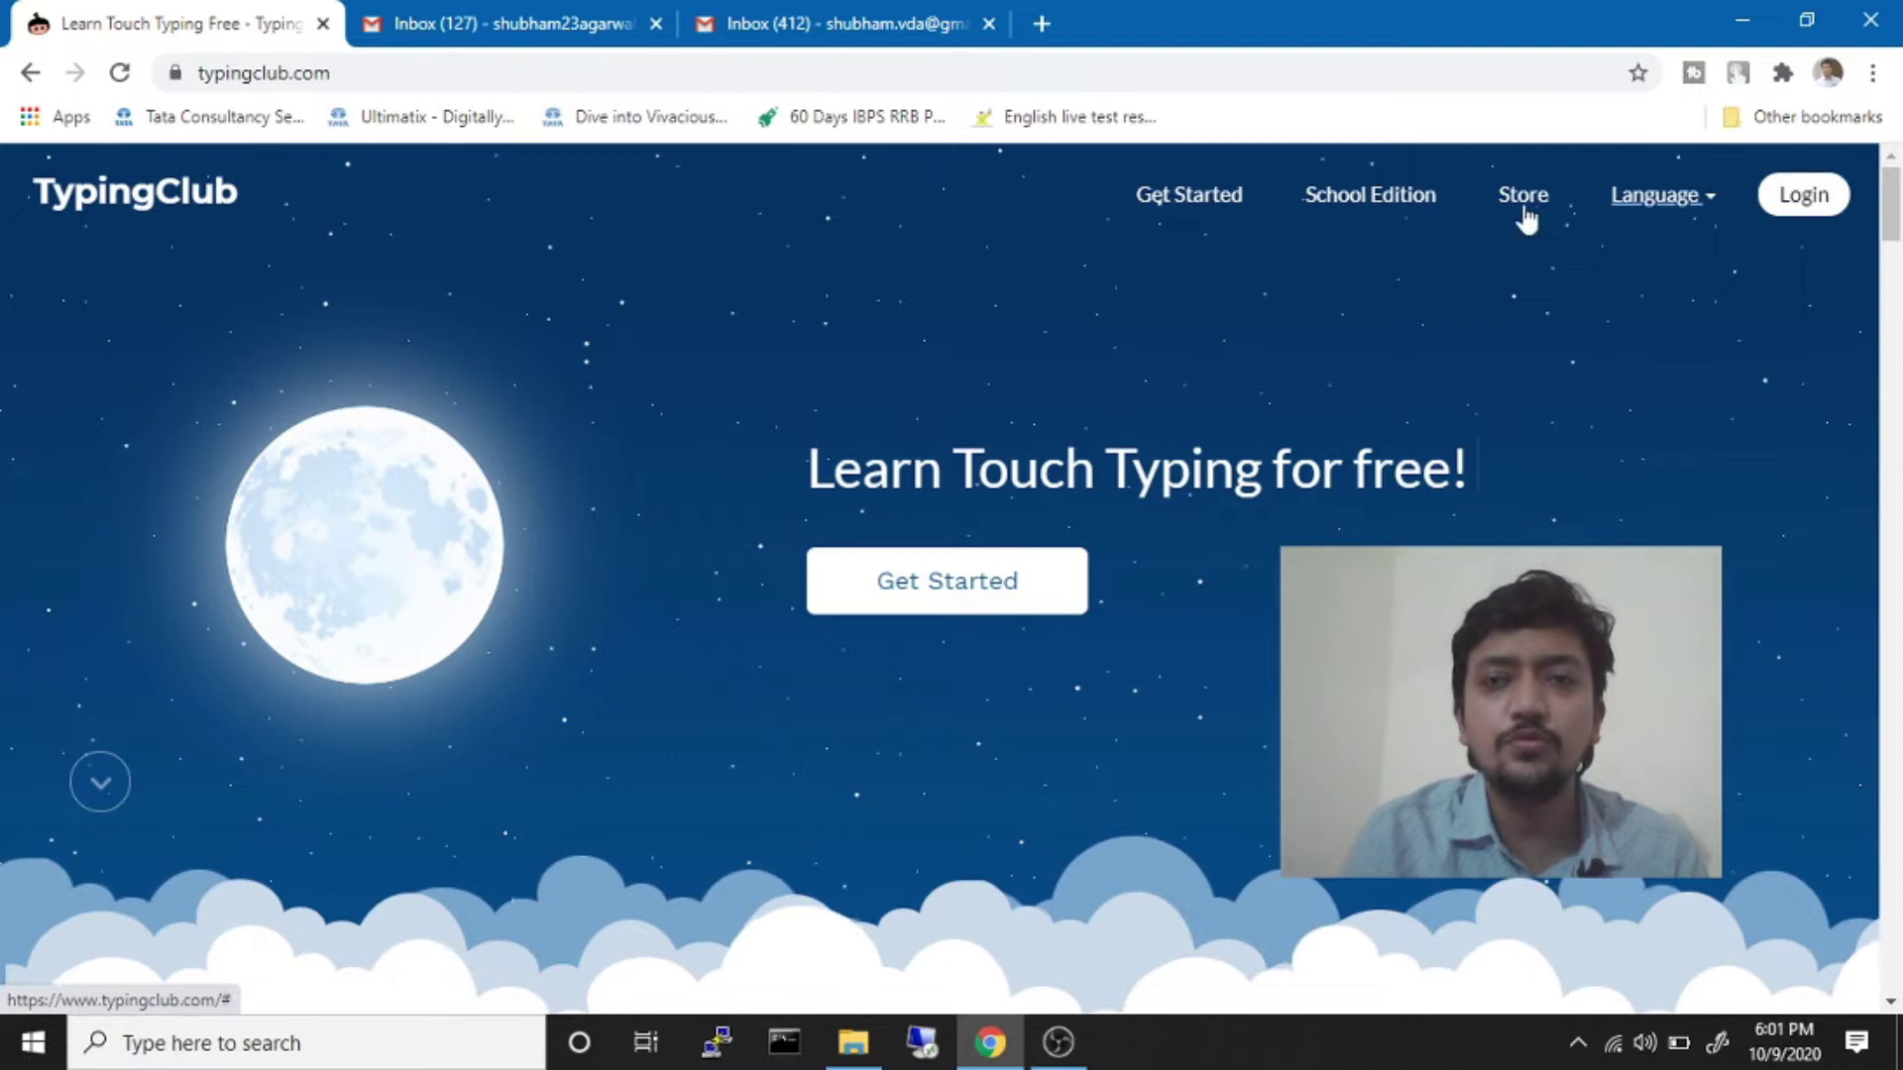
Load typingclub.com in a new Chrome tab beside the original one
{"action": "left_click", "coordinate": [778, 65]}
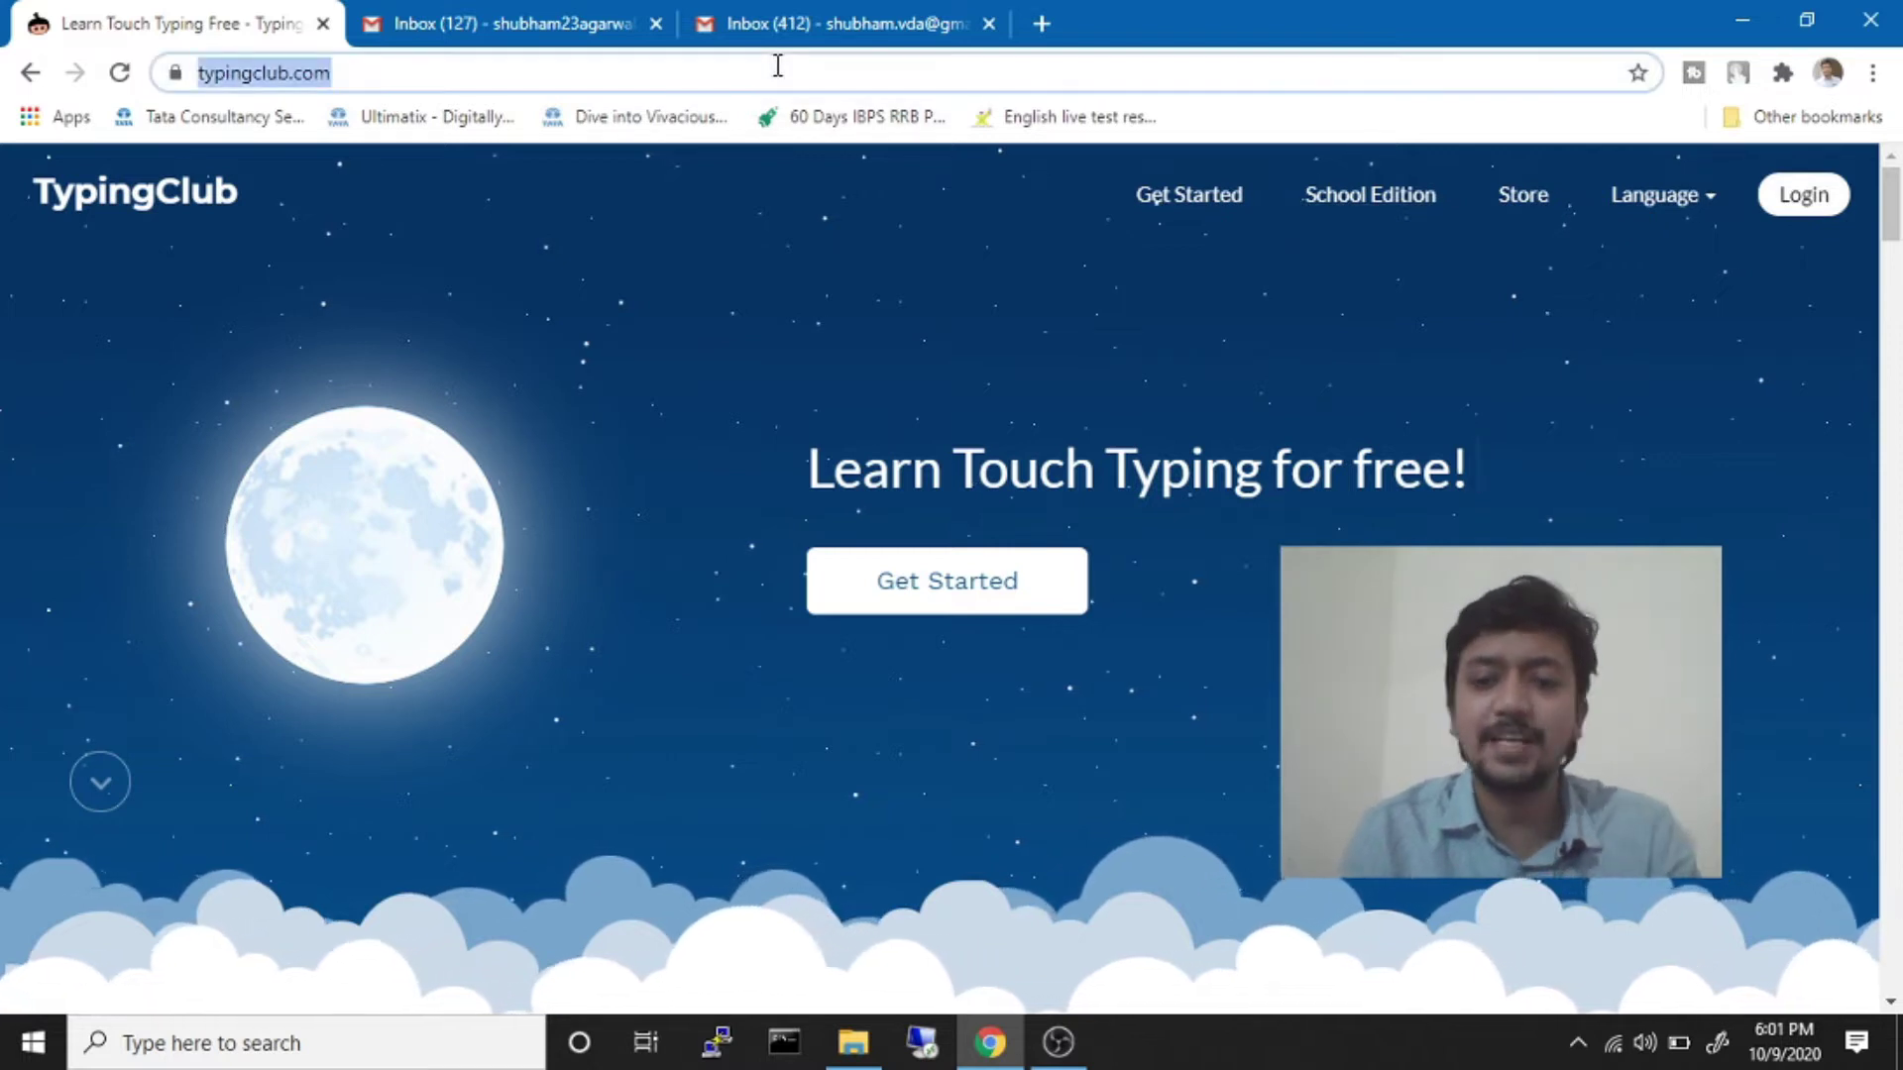
{"action": "key", "text": "Home"}
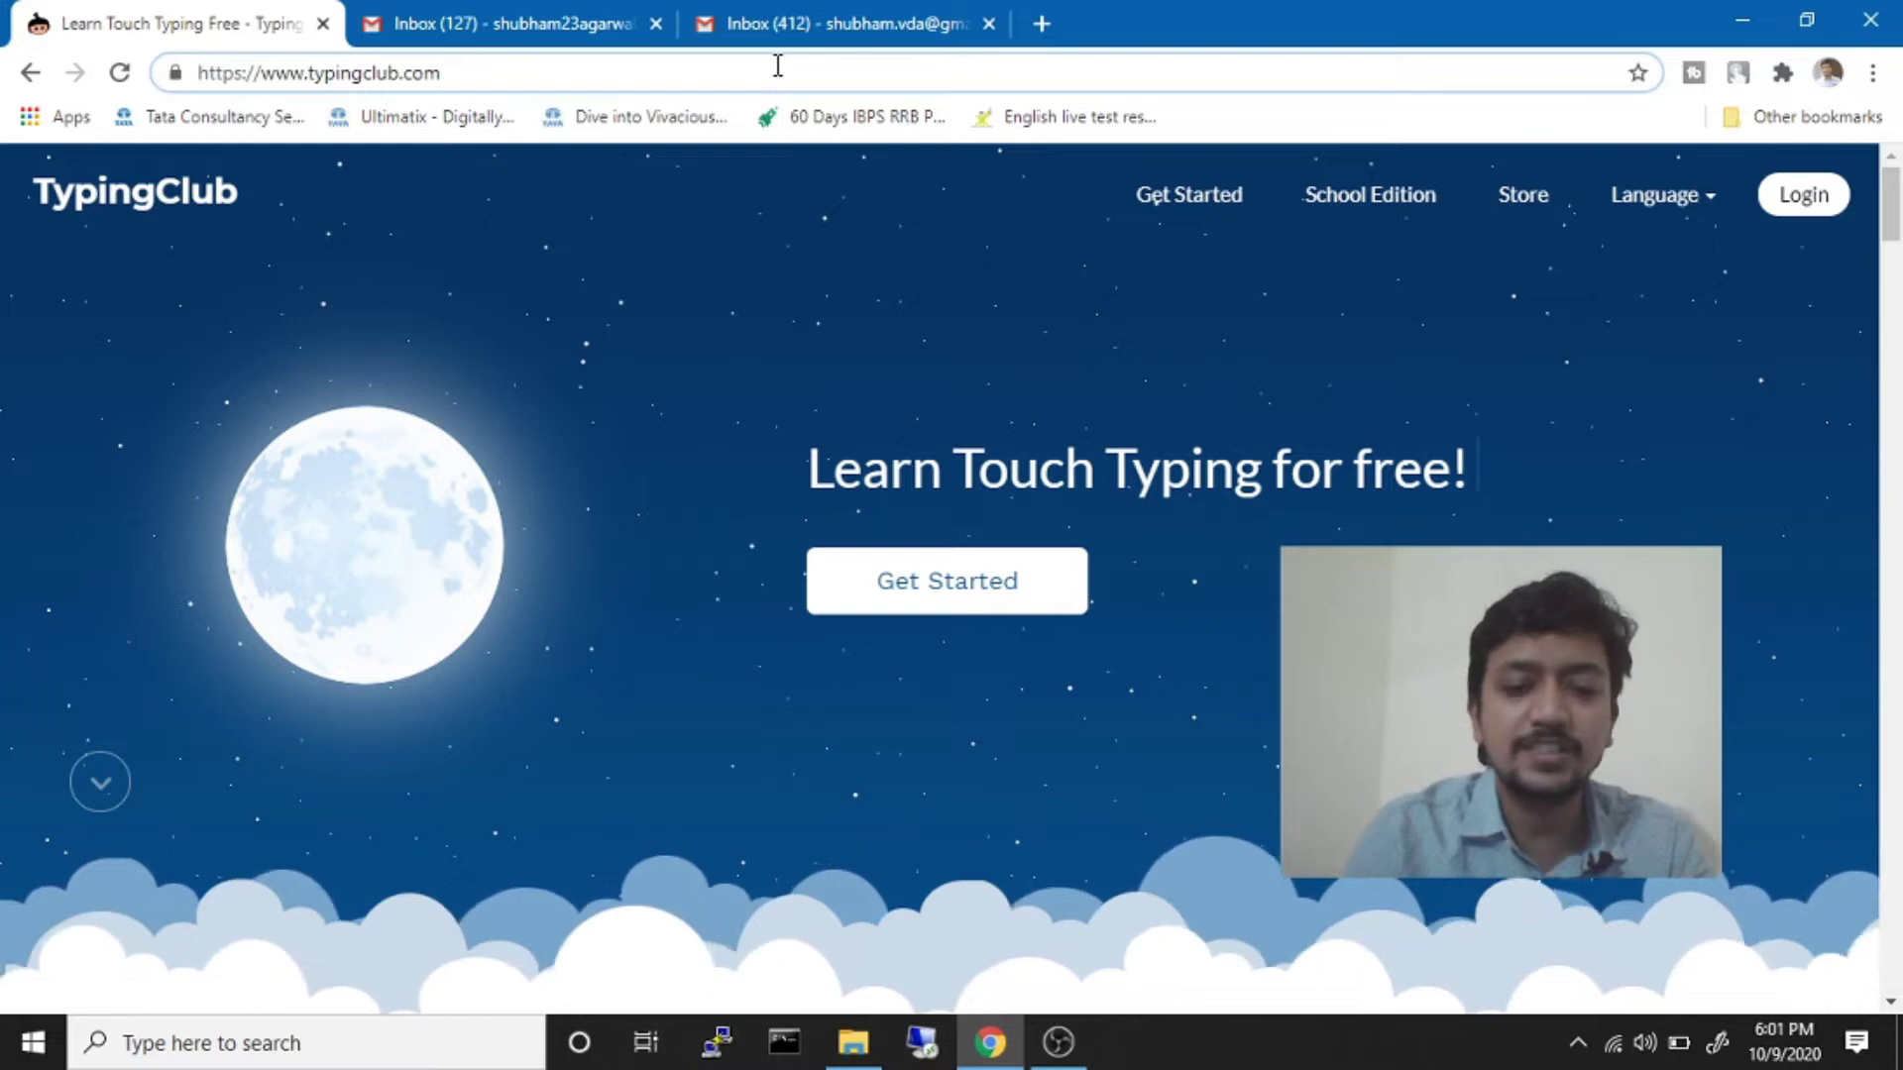
{"action": "key", "text": "ctrl+t"}
{"action": "type", "text": "ty"}
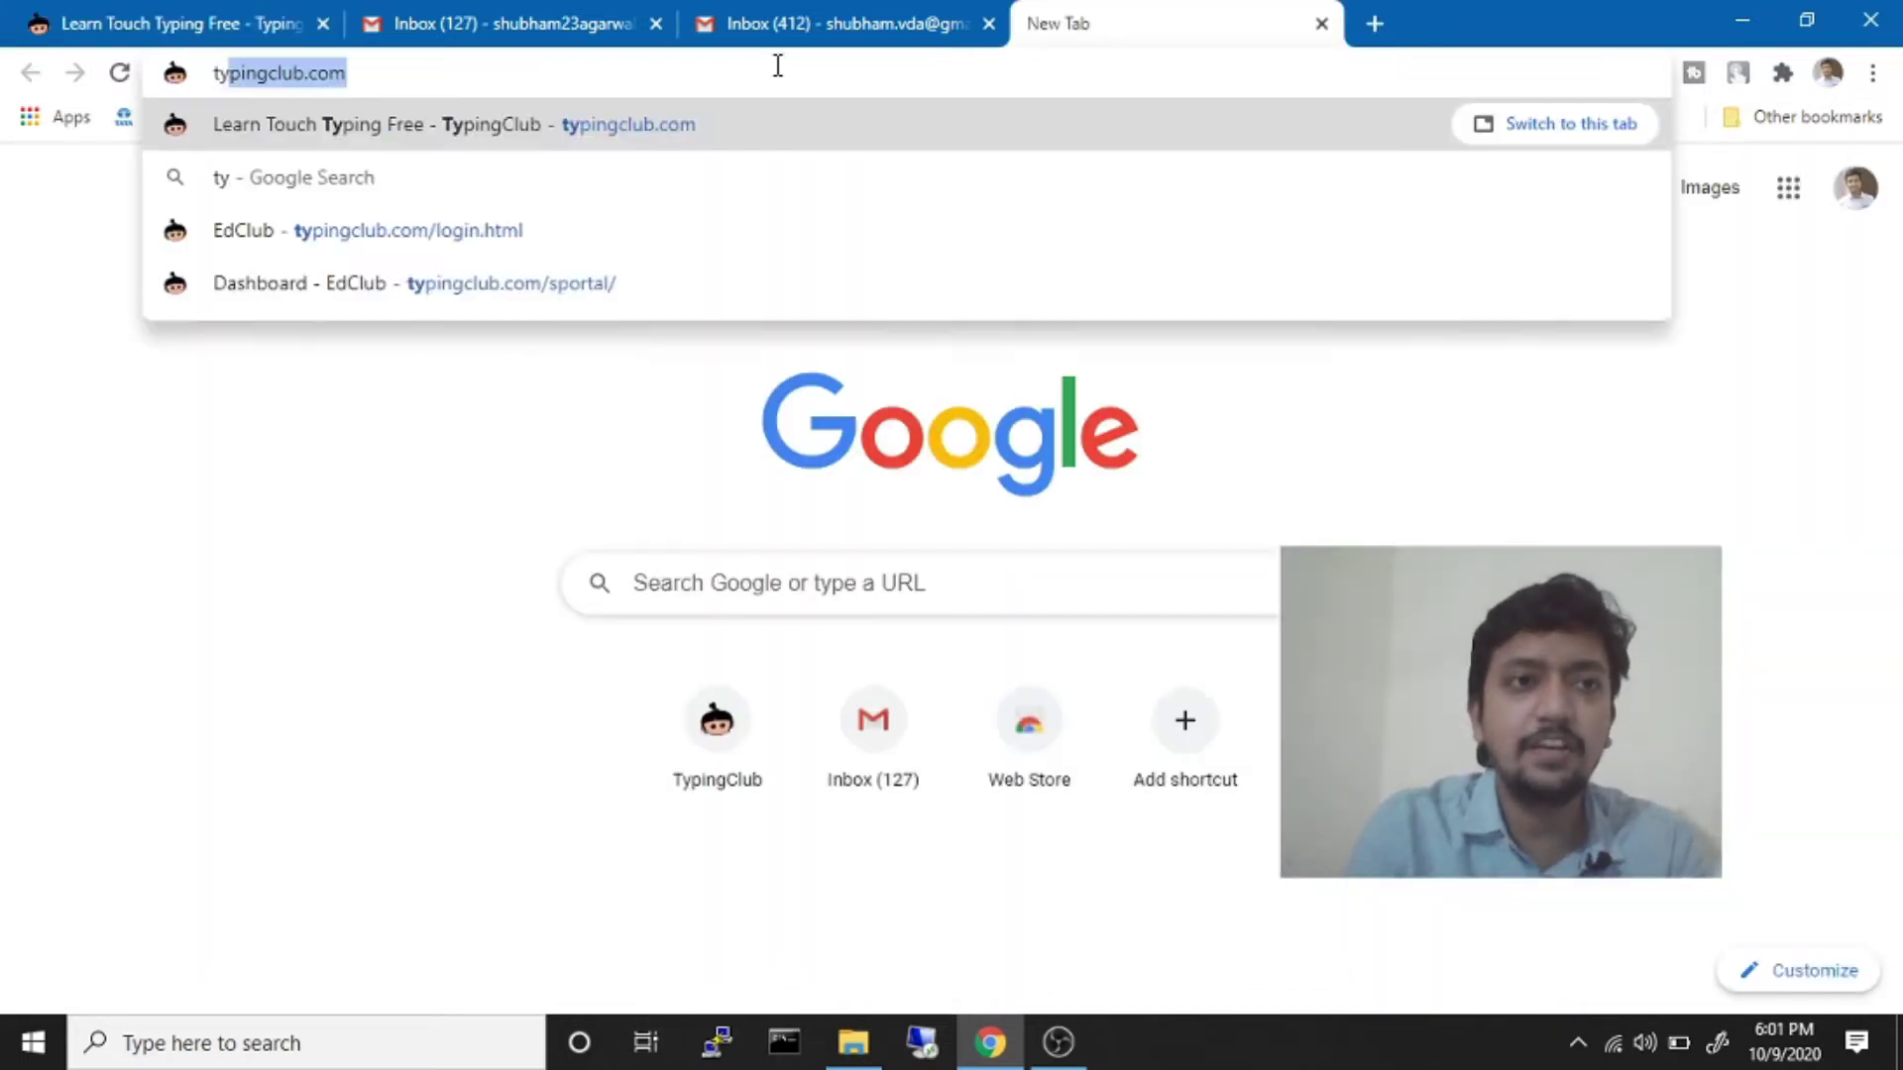
{"action": "type", "text": "pingclu"}
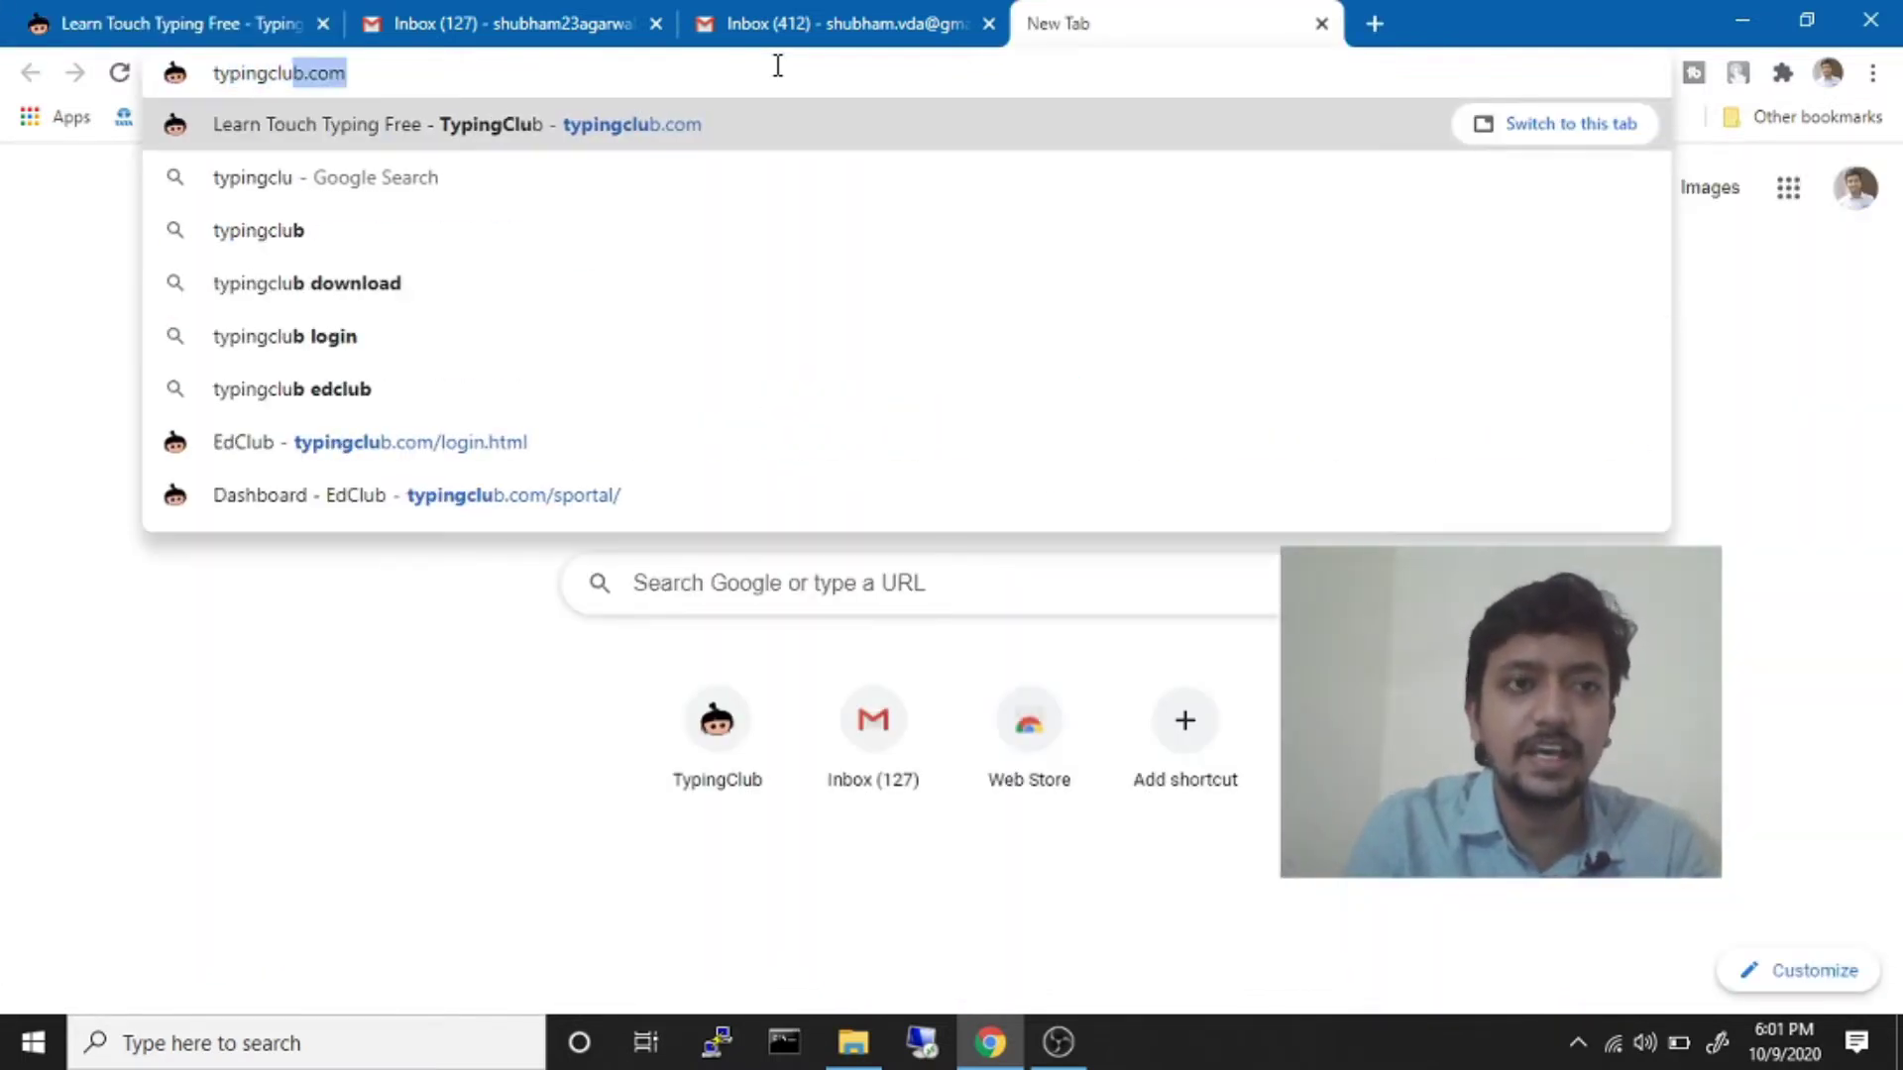
{"action": "type", "text": "b.com"}
{"action": "key", "text": "Return"}
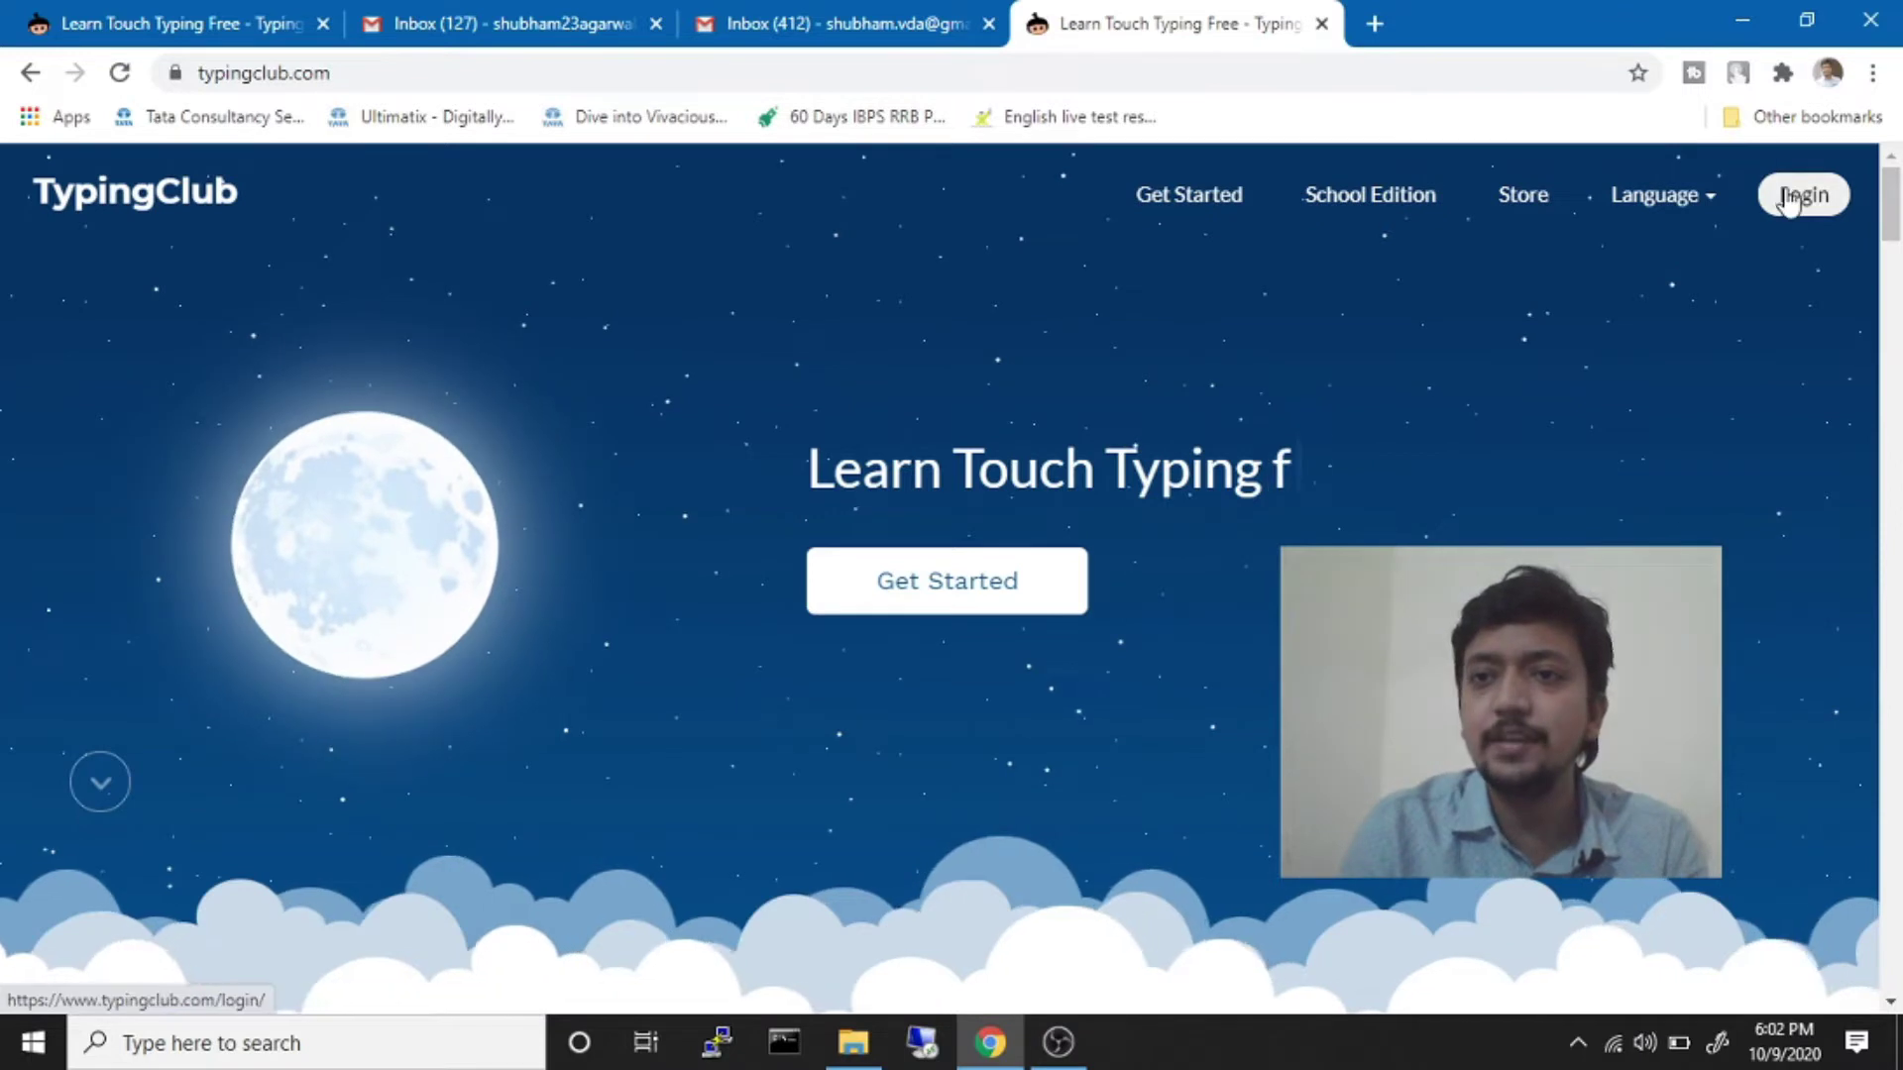
Log in to TypingClub using Sign in with Google and the chosen Google account
{"action": "left_click", "coordinate": [1790, 199]}
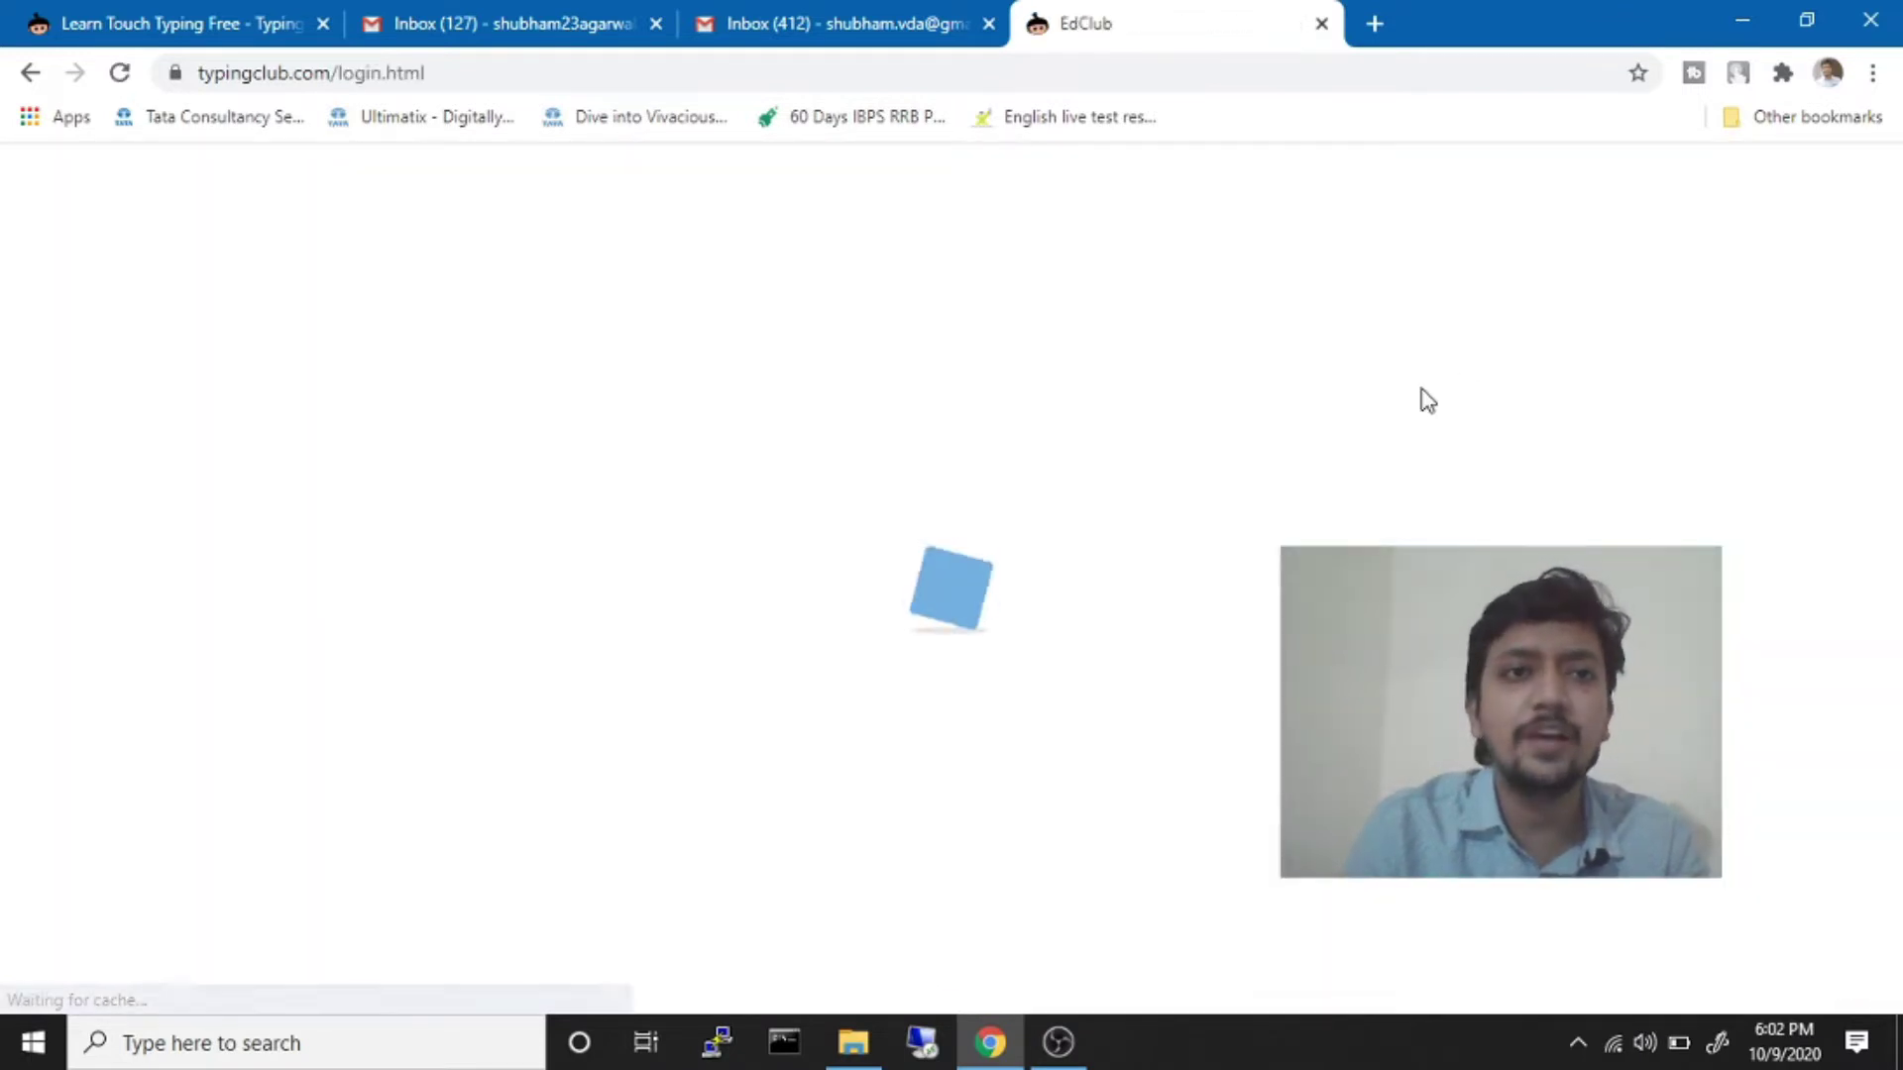
{"action": "scroll", "coordinate": [1426, 401], "scroll_direction": "down", "scroll_amount": 2}
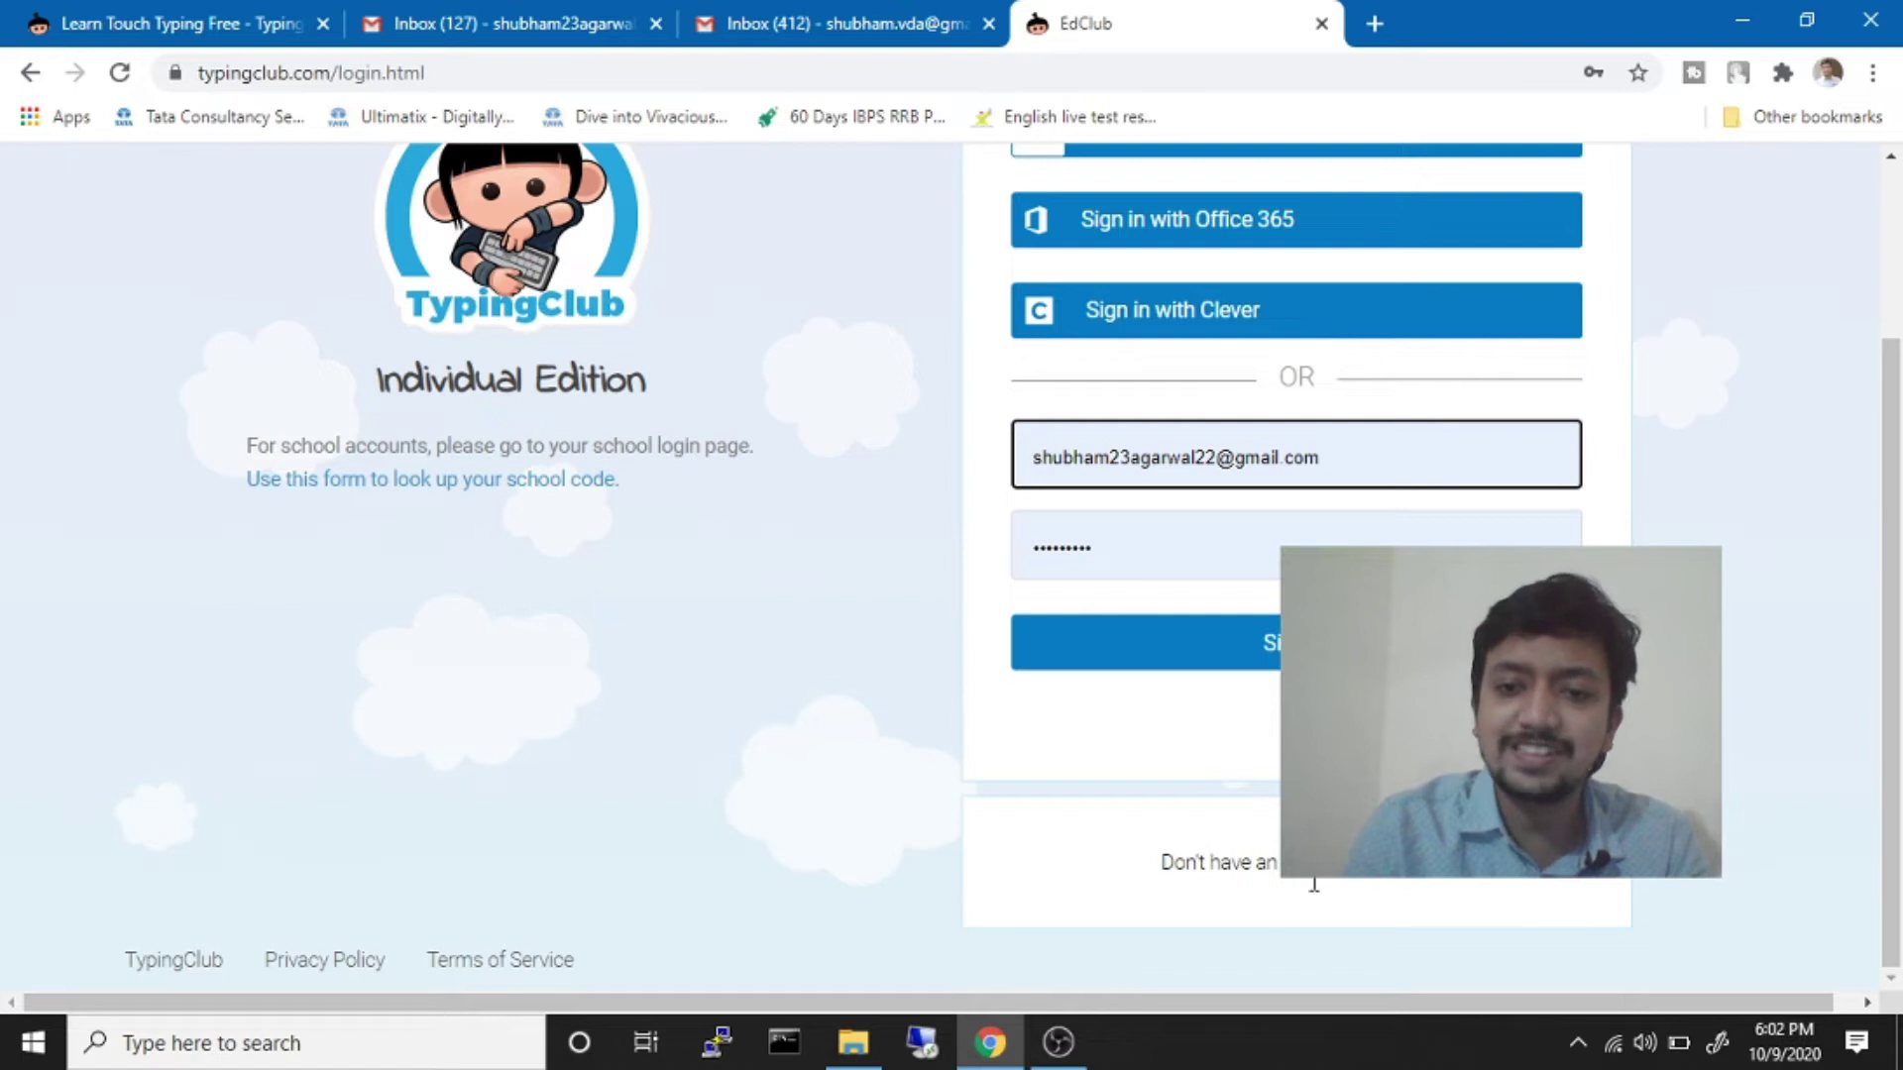
{"action": "scroll", "coordinate": [1745, 605], "scroll_direction": "up", "scroll_amount": 3}
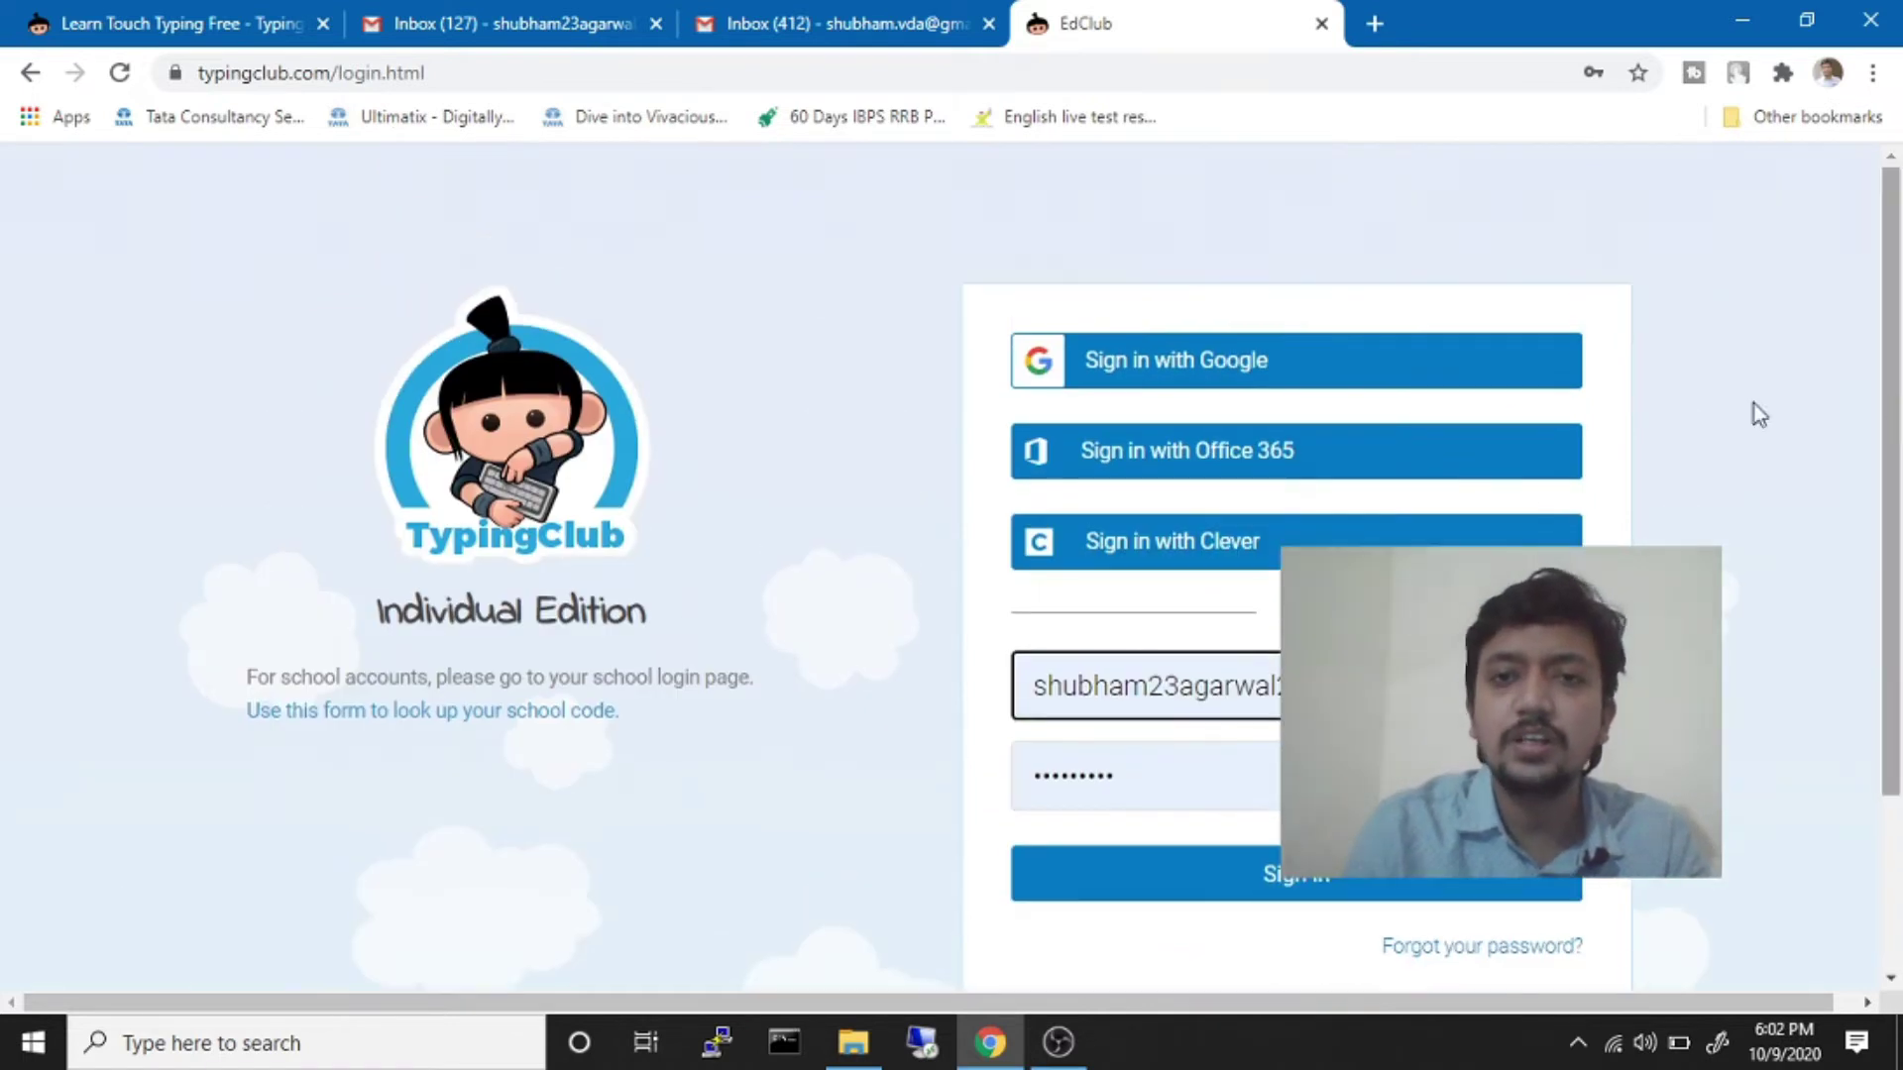
{"action": "left_click", "coordinate": [1240, 365]}
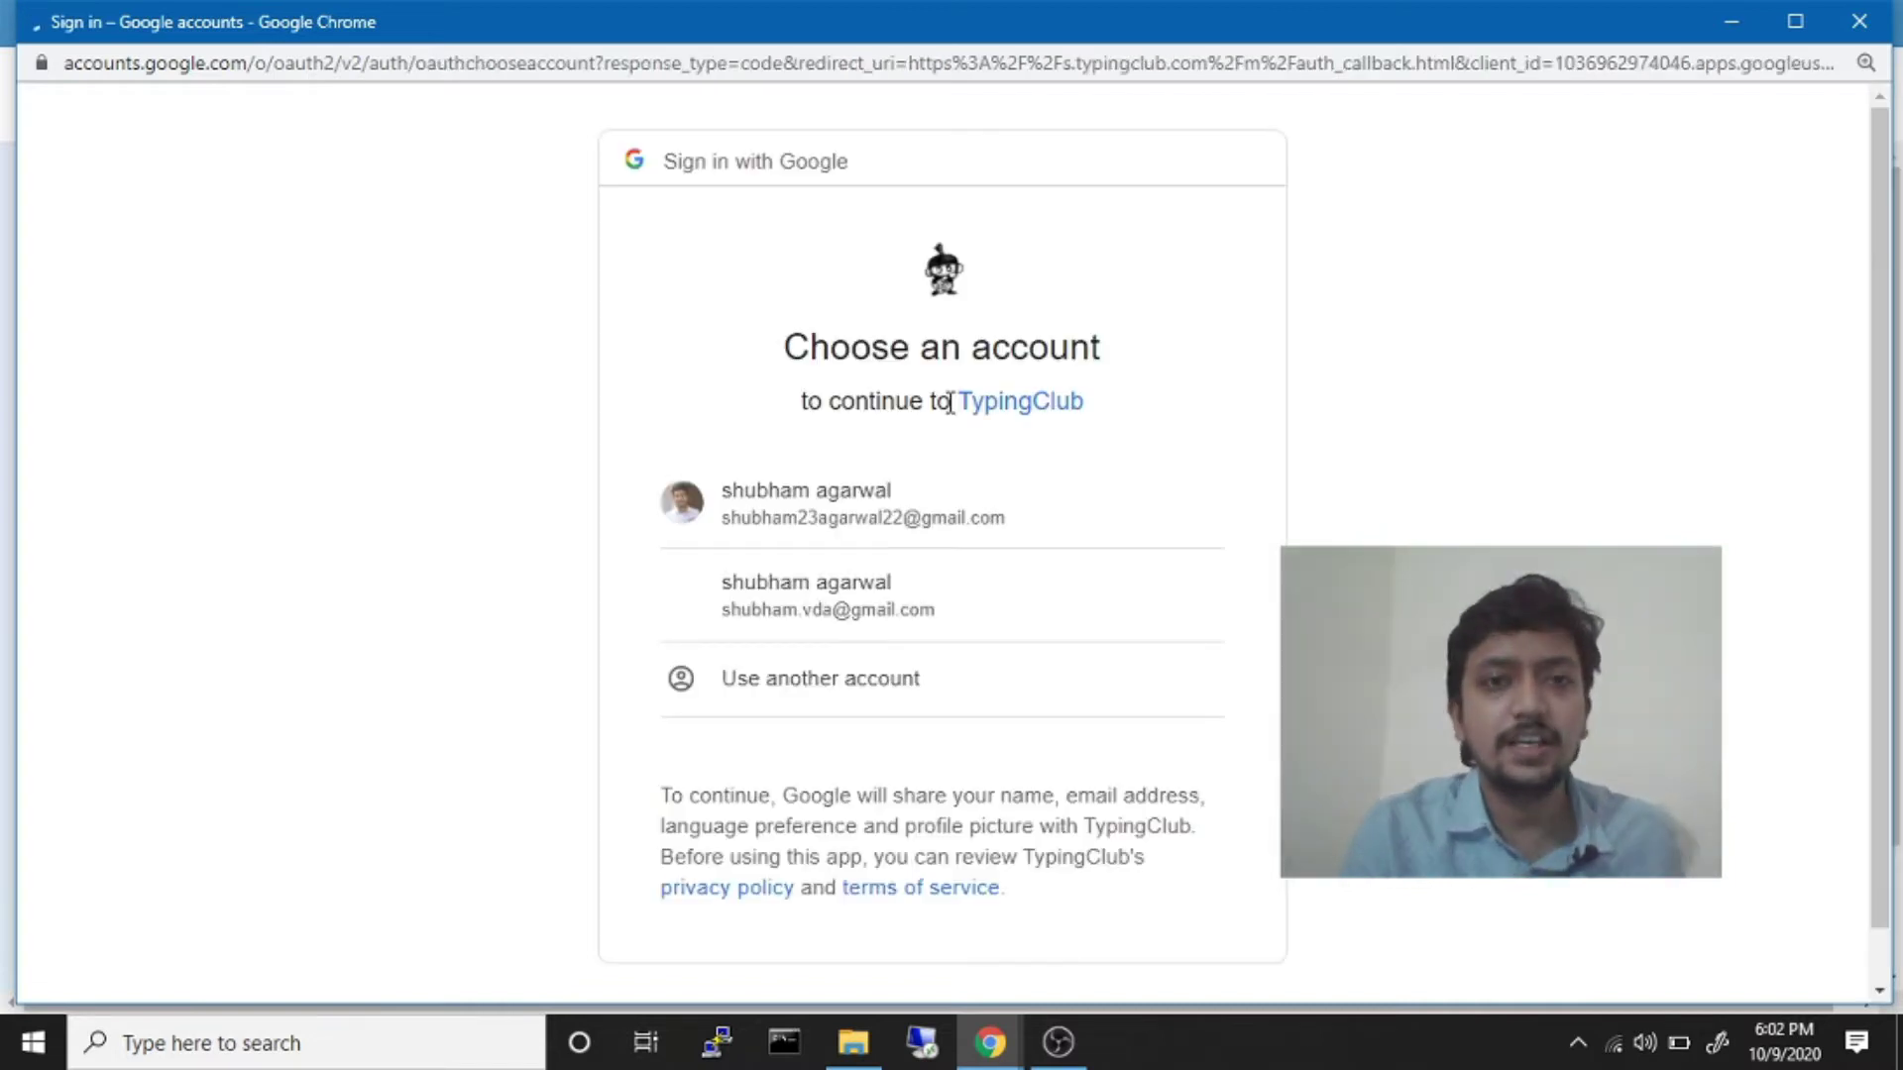
{"action": "left_click", "coordinate": [790, 587]}
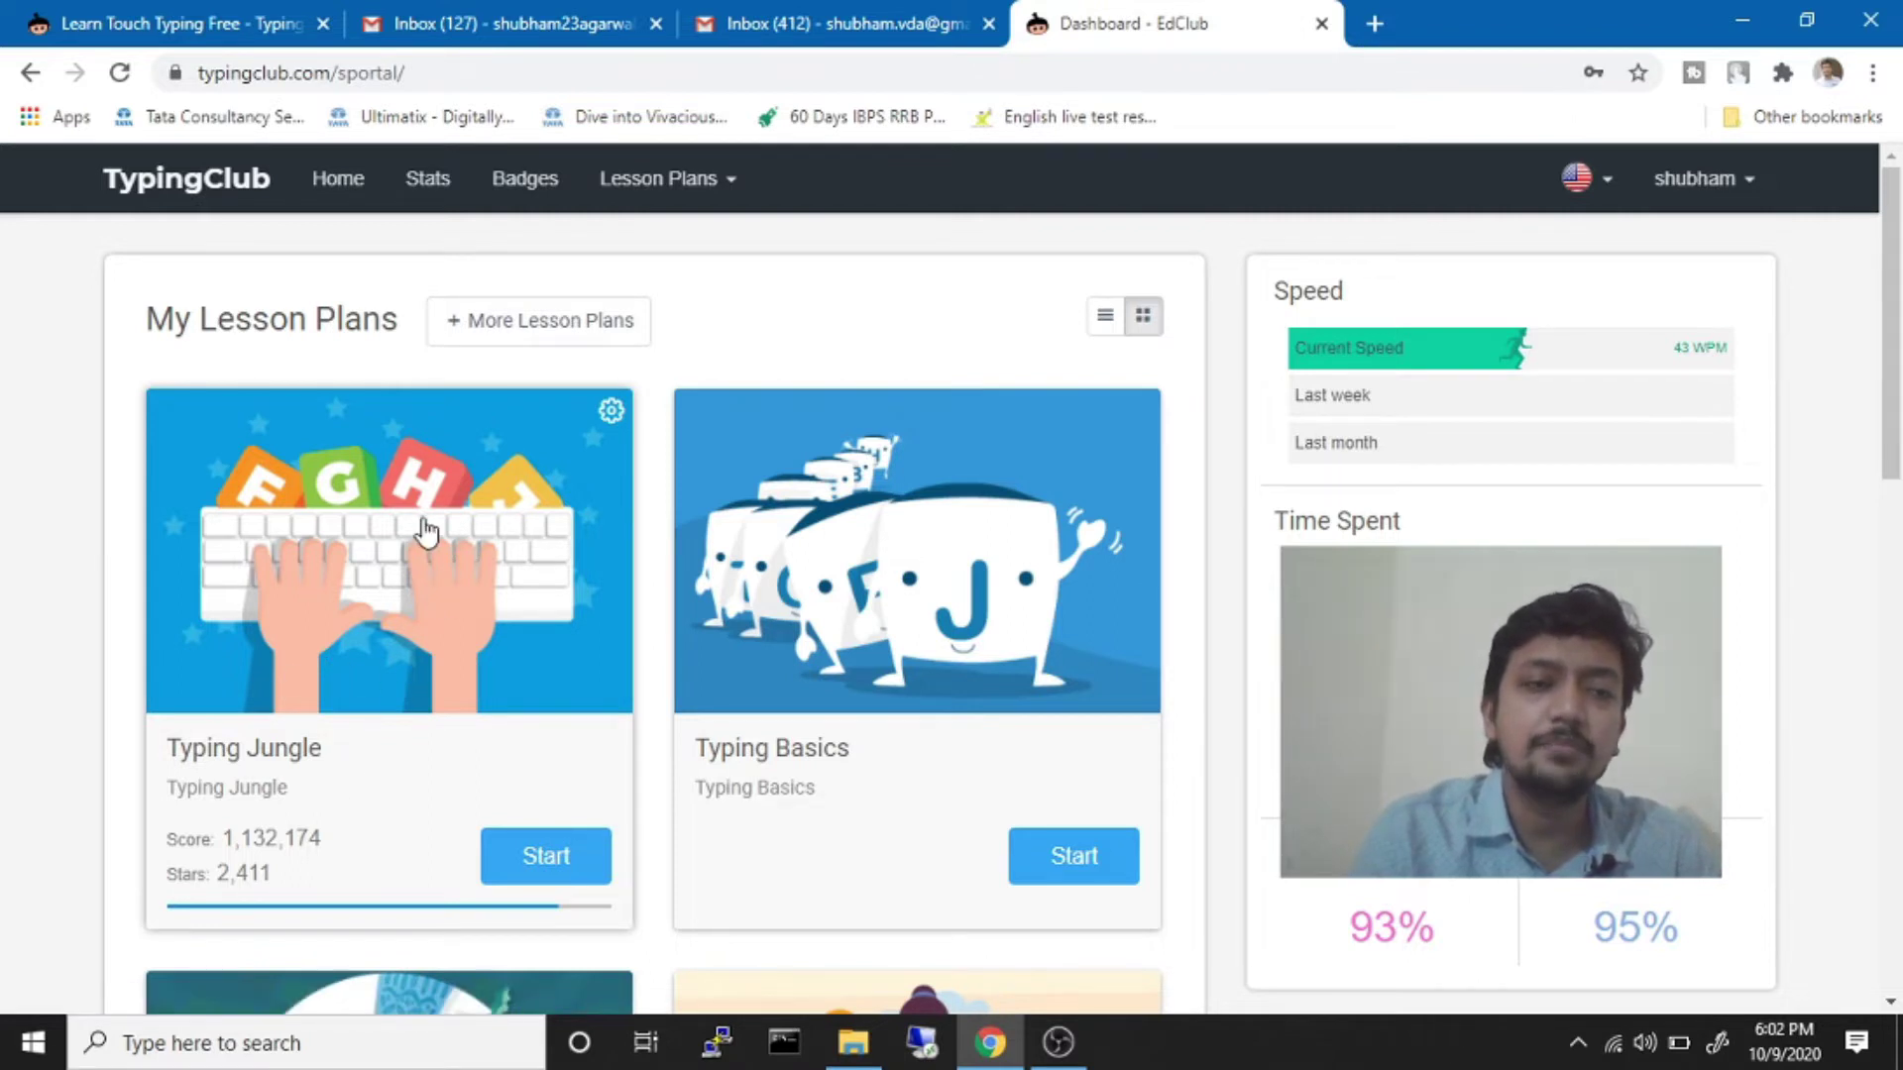
{"action": "mouse_move", "coordinate": [1895, 306]}
{"action": "left_mouse_down"}
{"action": "mouse_move", "coordinate": [1899, 337]}
{"action": "mouse_move", "coordinate": [1897, 303]}
{"action": "left_mouse_up"}
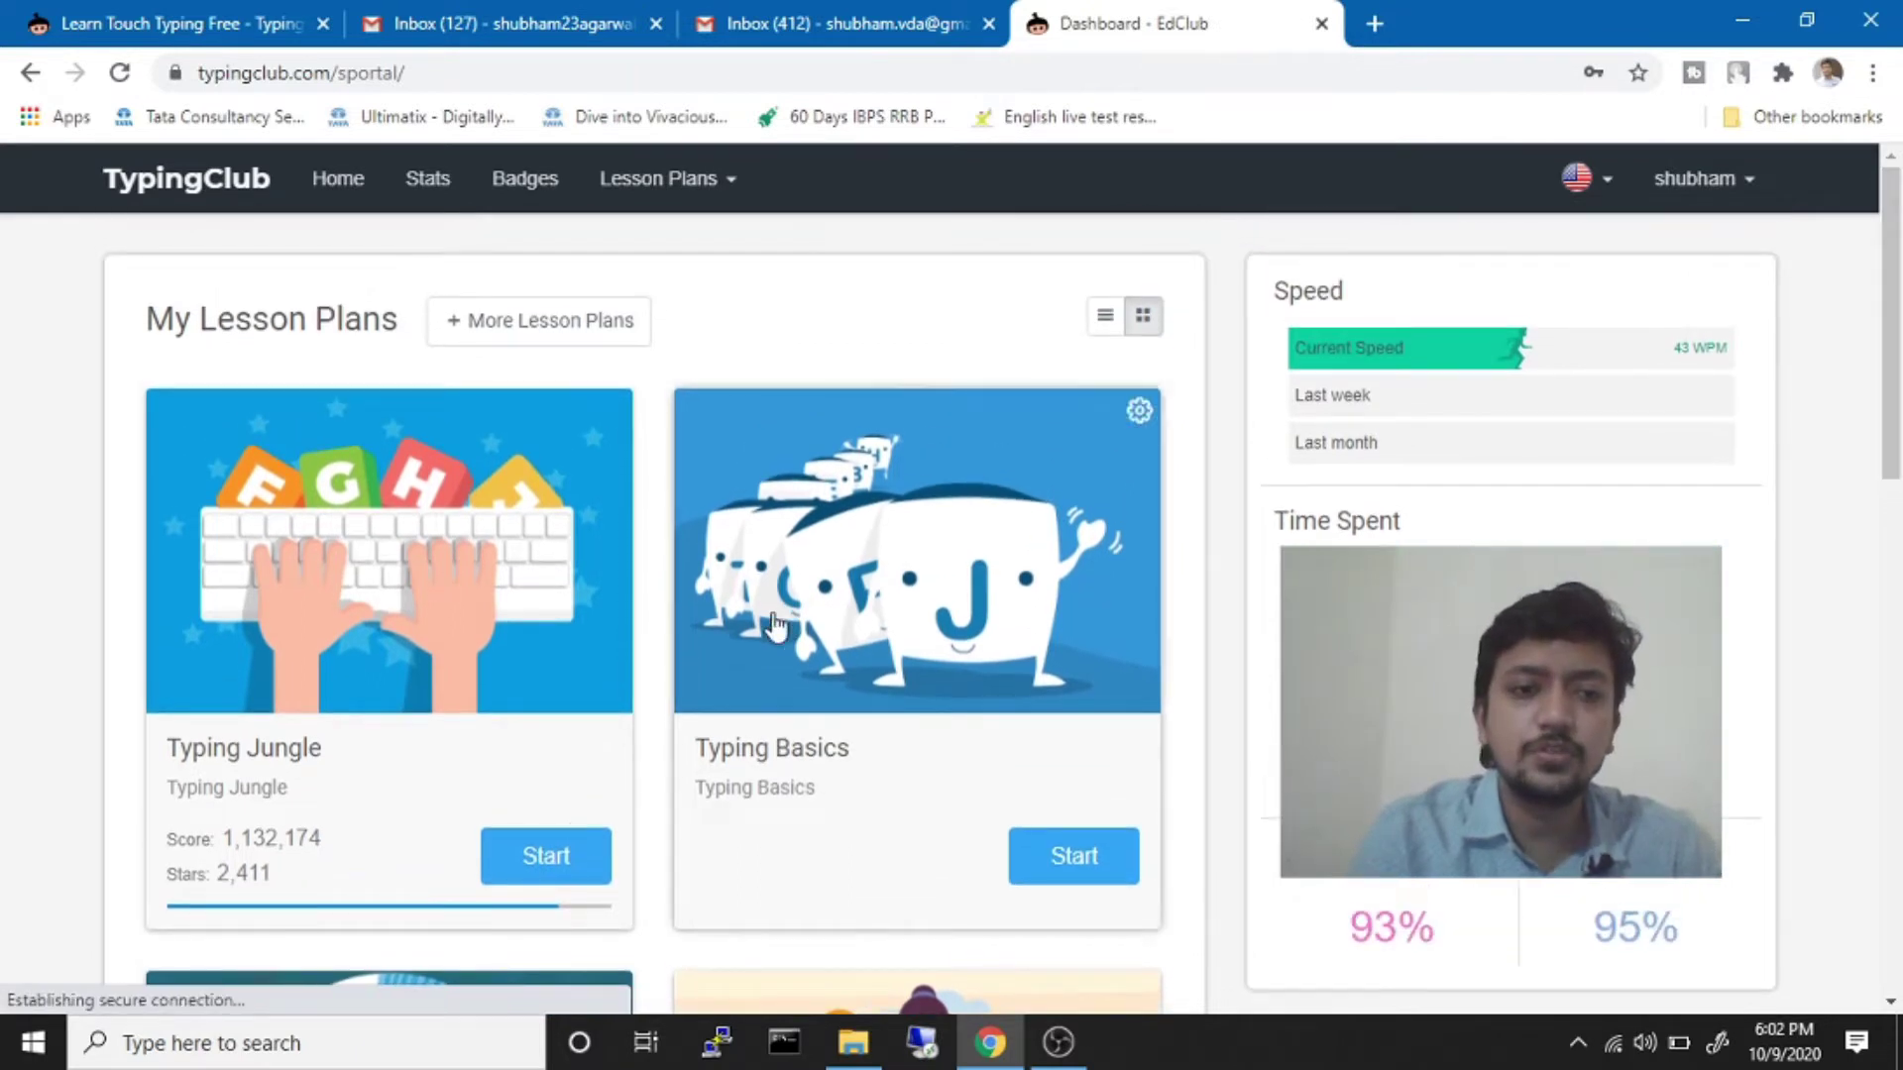
{"action": "left_click", "coordinate": [541, 858]}
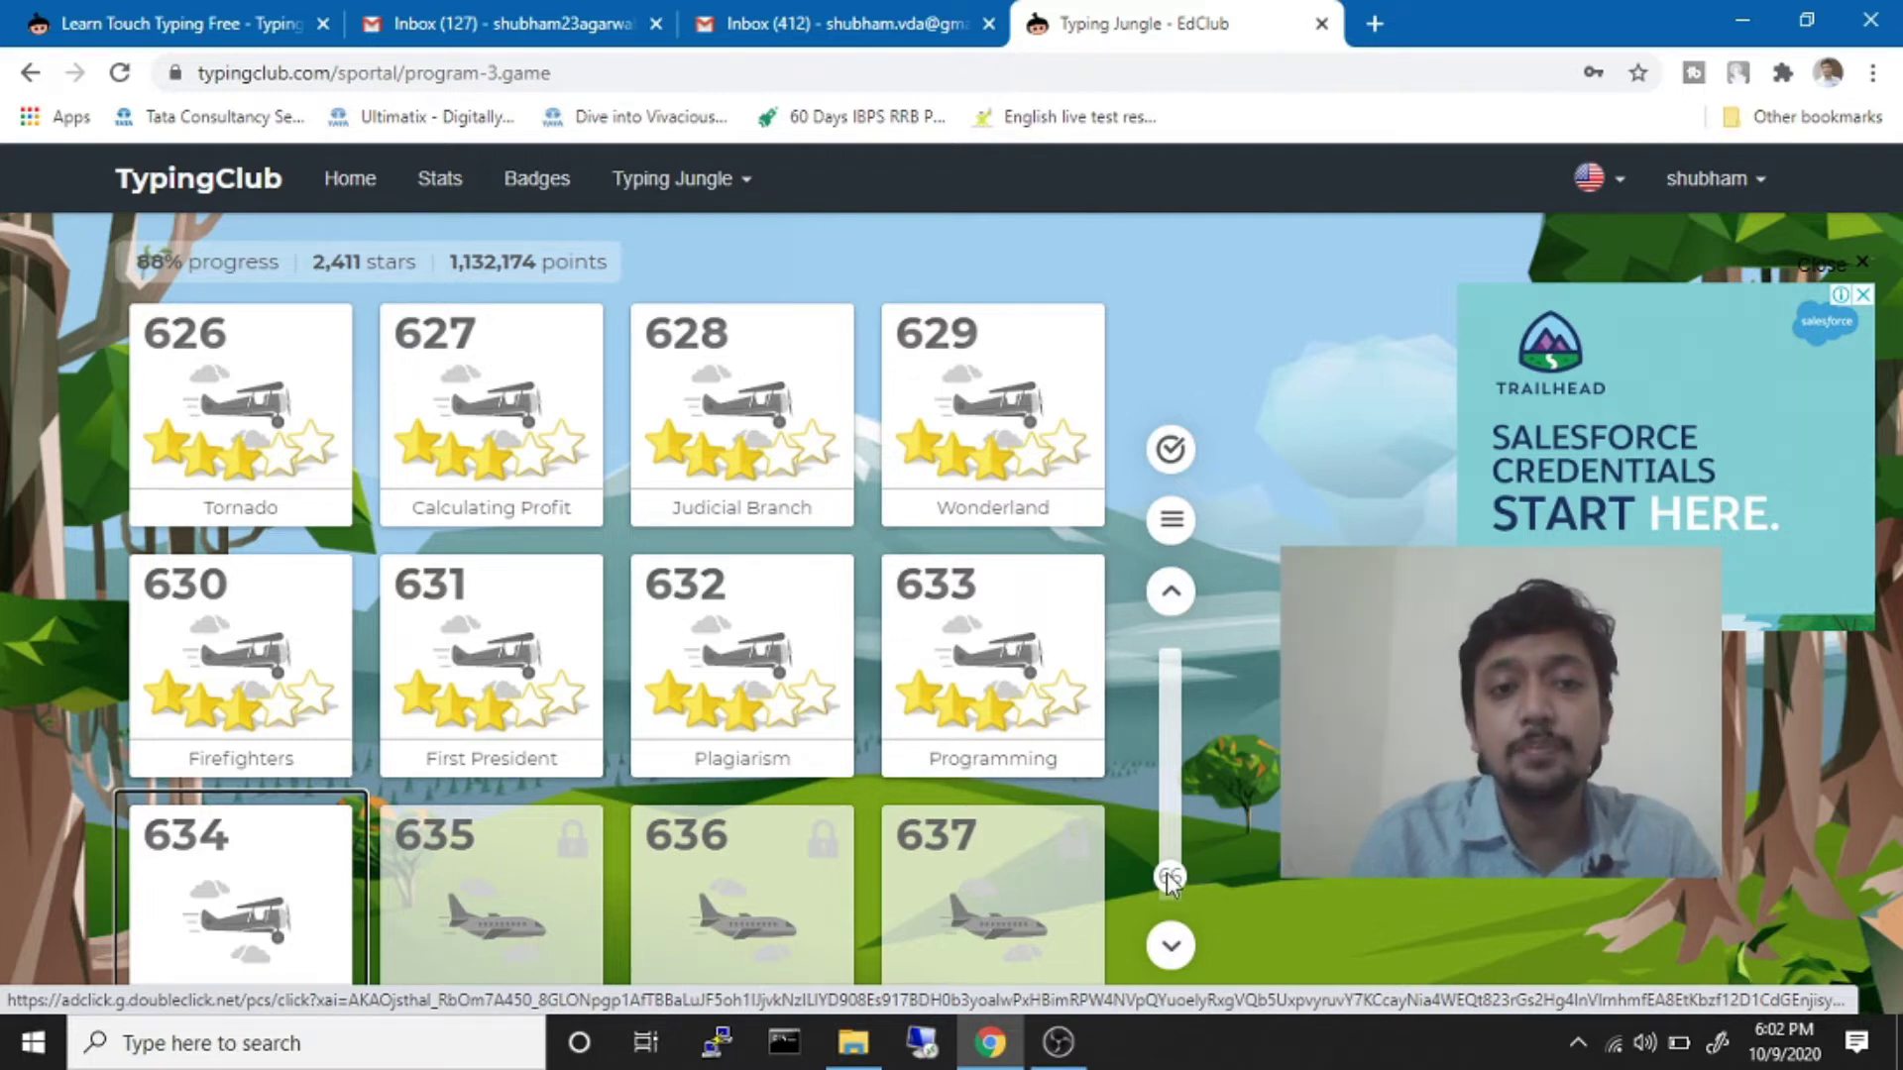
{"action": "left_click", "coordinate": [29, 73]}
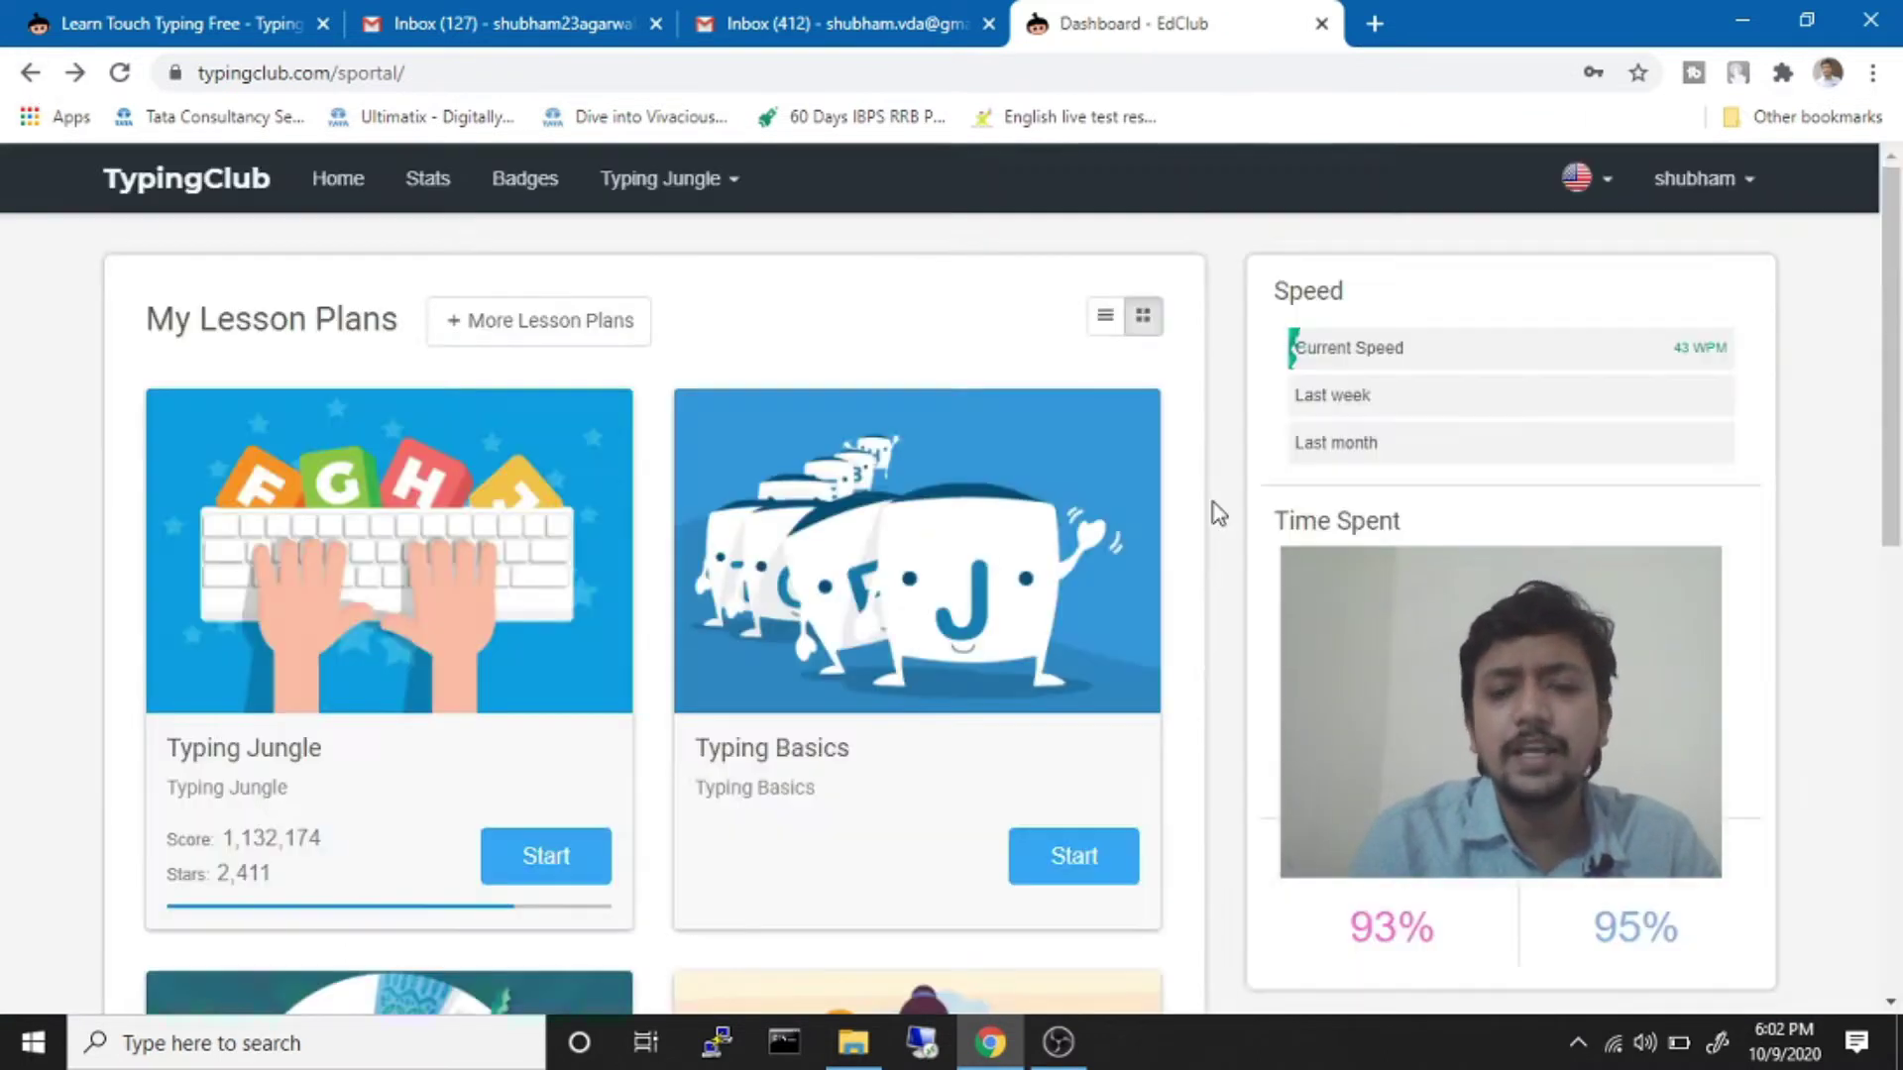
{"action": "scroll", "coordinate": [1194, 531], "scroll_direction": "down", "scroll_amount": 1}
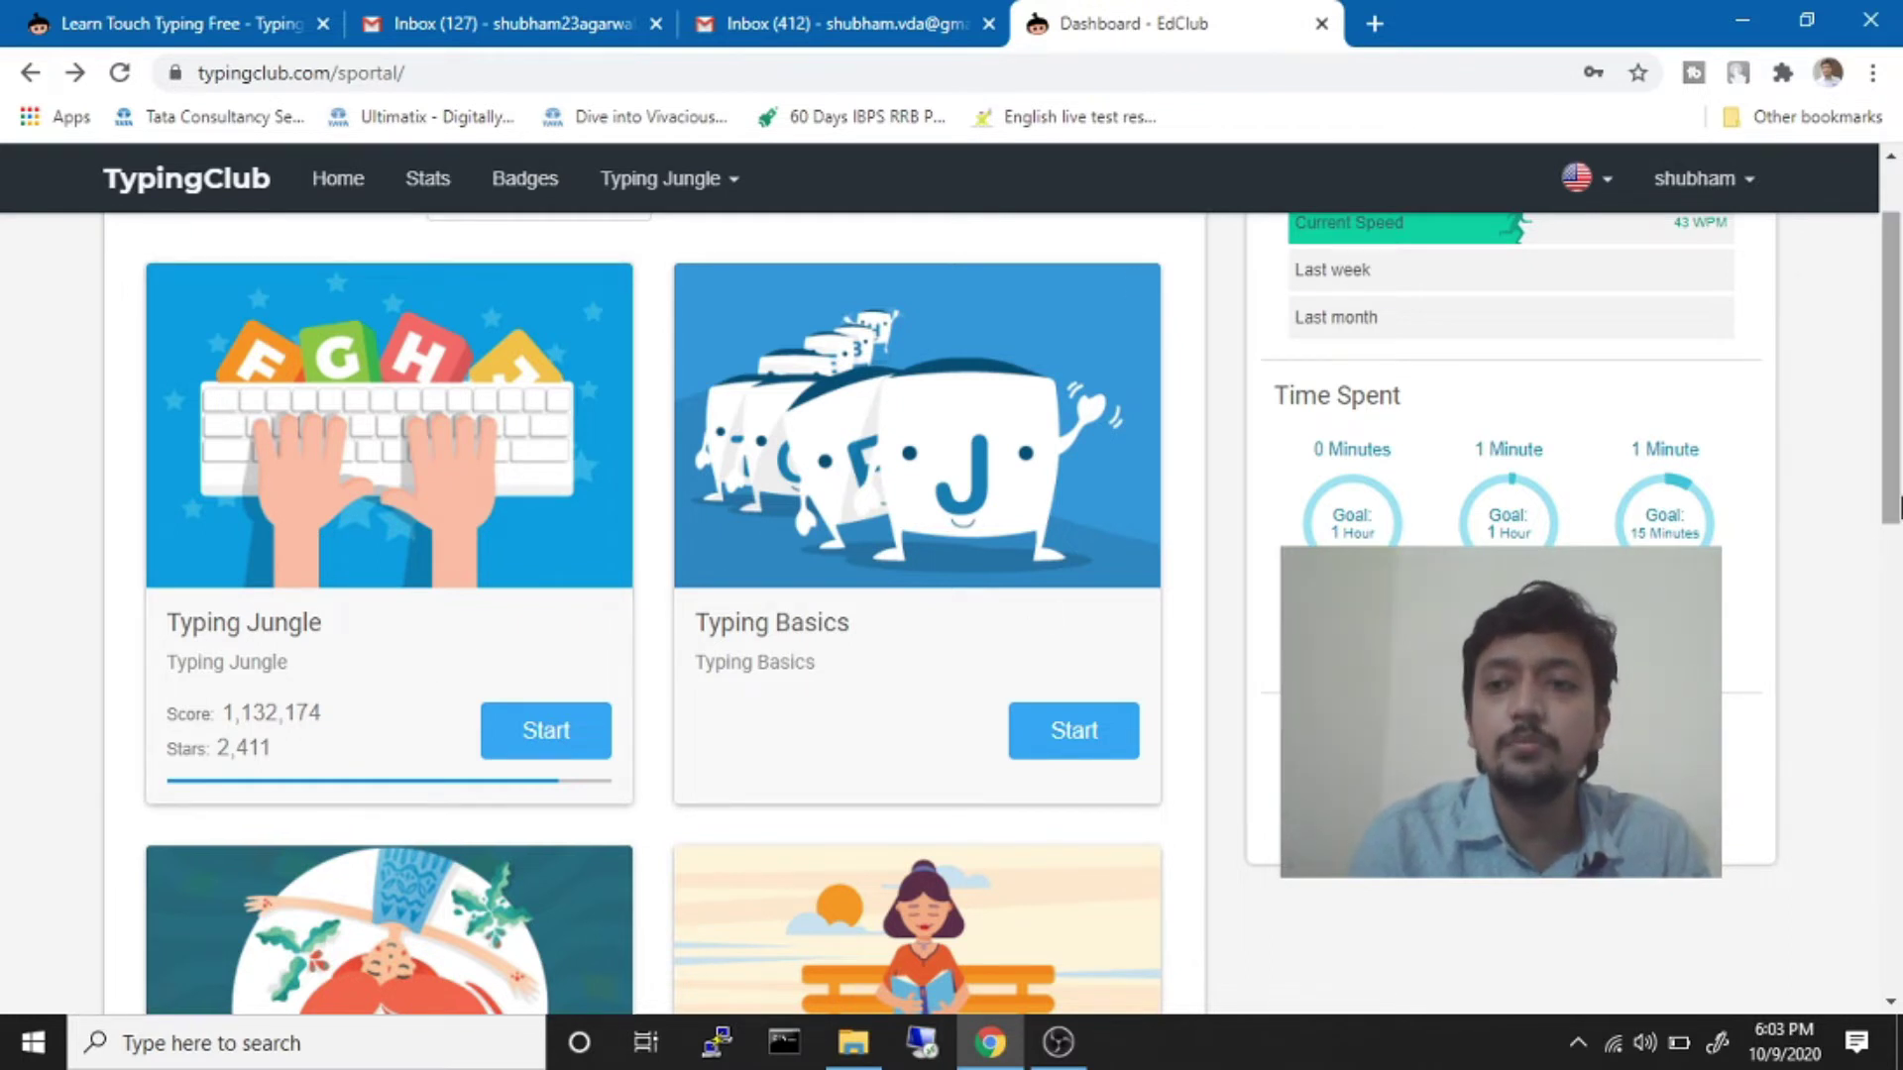
{"action": "scroll", "coordinate": [1899, 467], "scroll_direction": "up", "scroll_amount": 1}
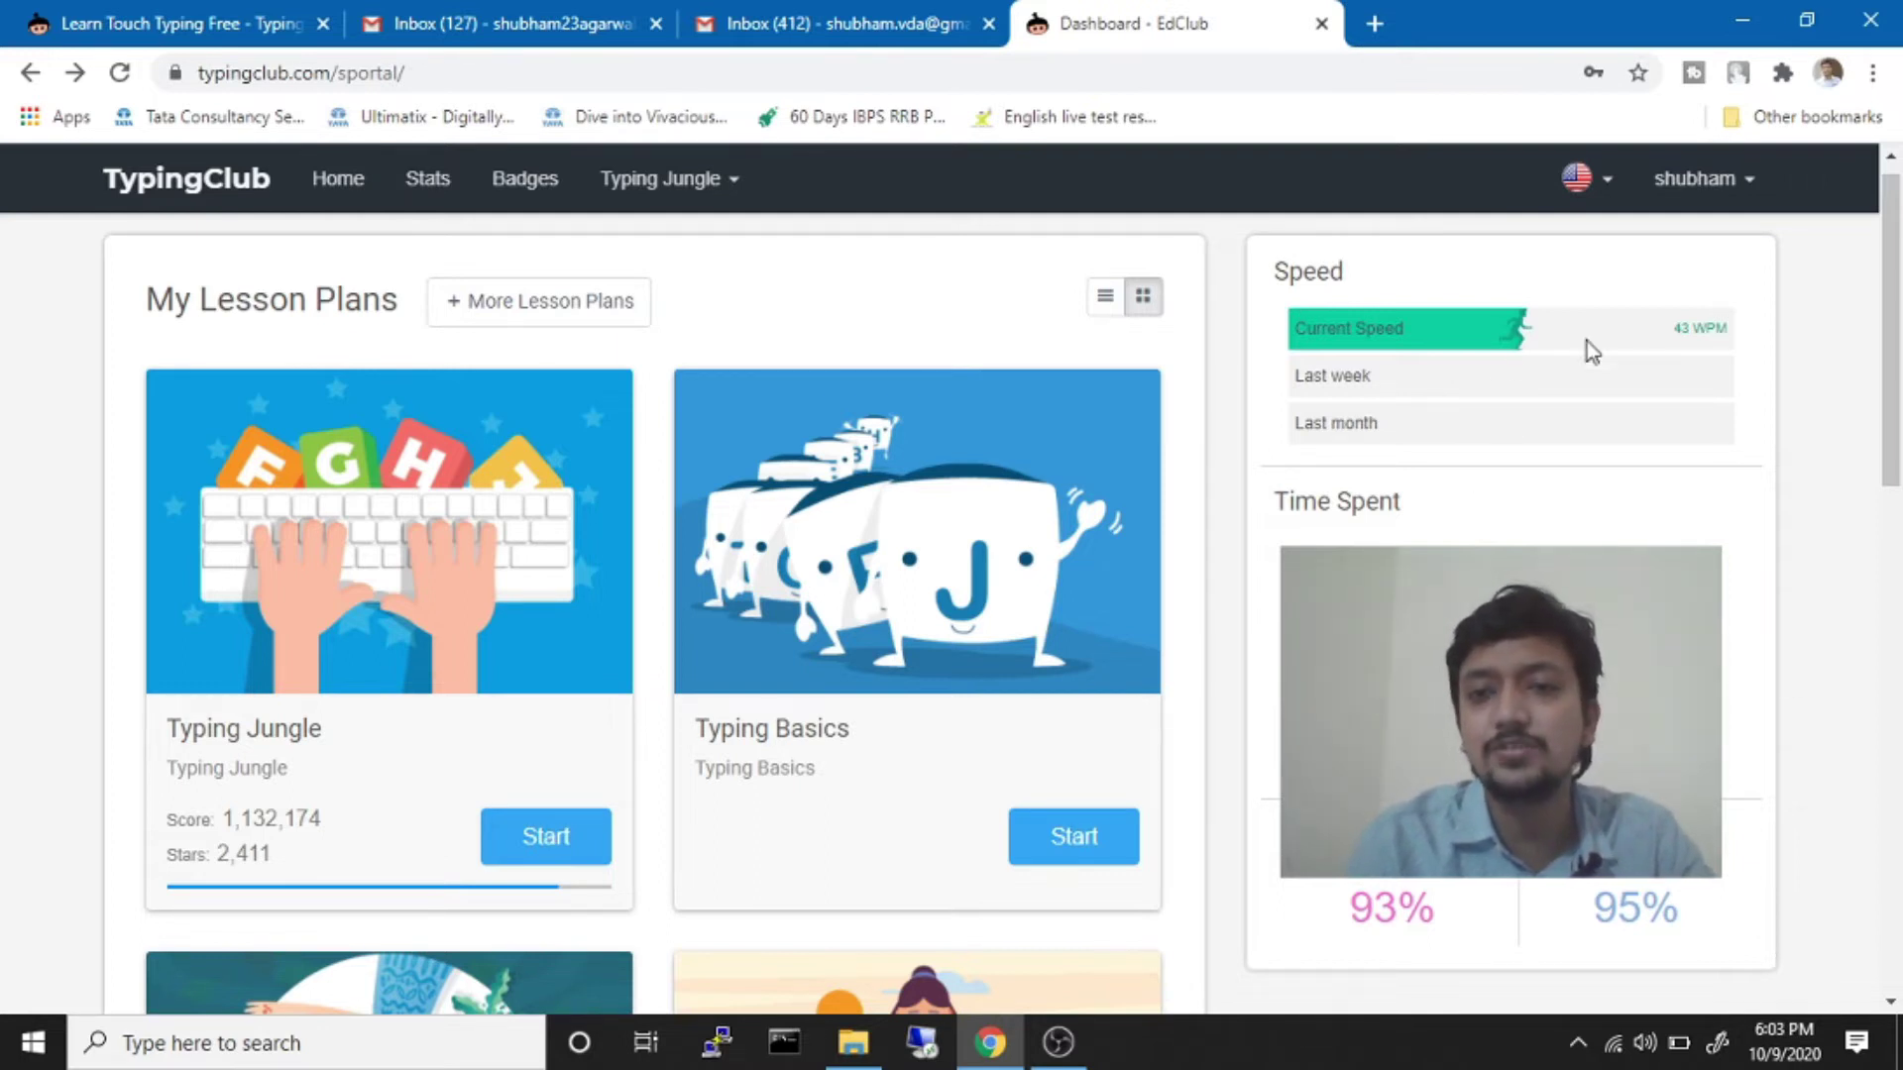
{"action": "double_click", "coordinate": [1710, 328]}
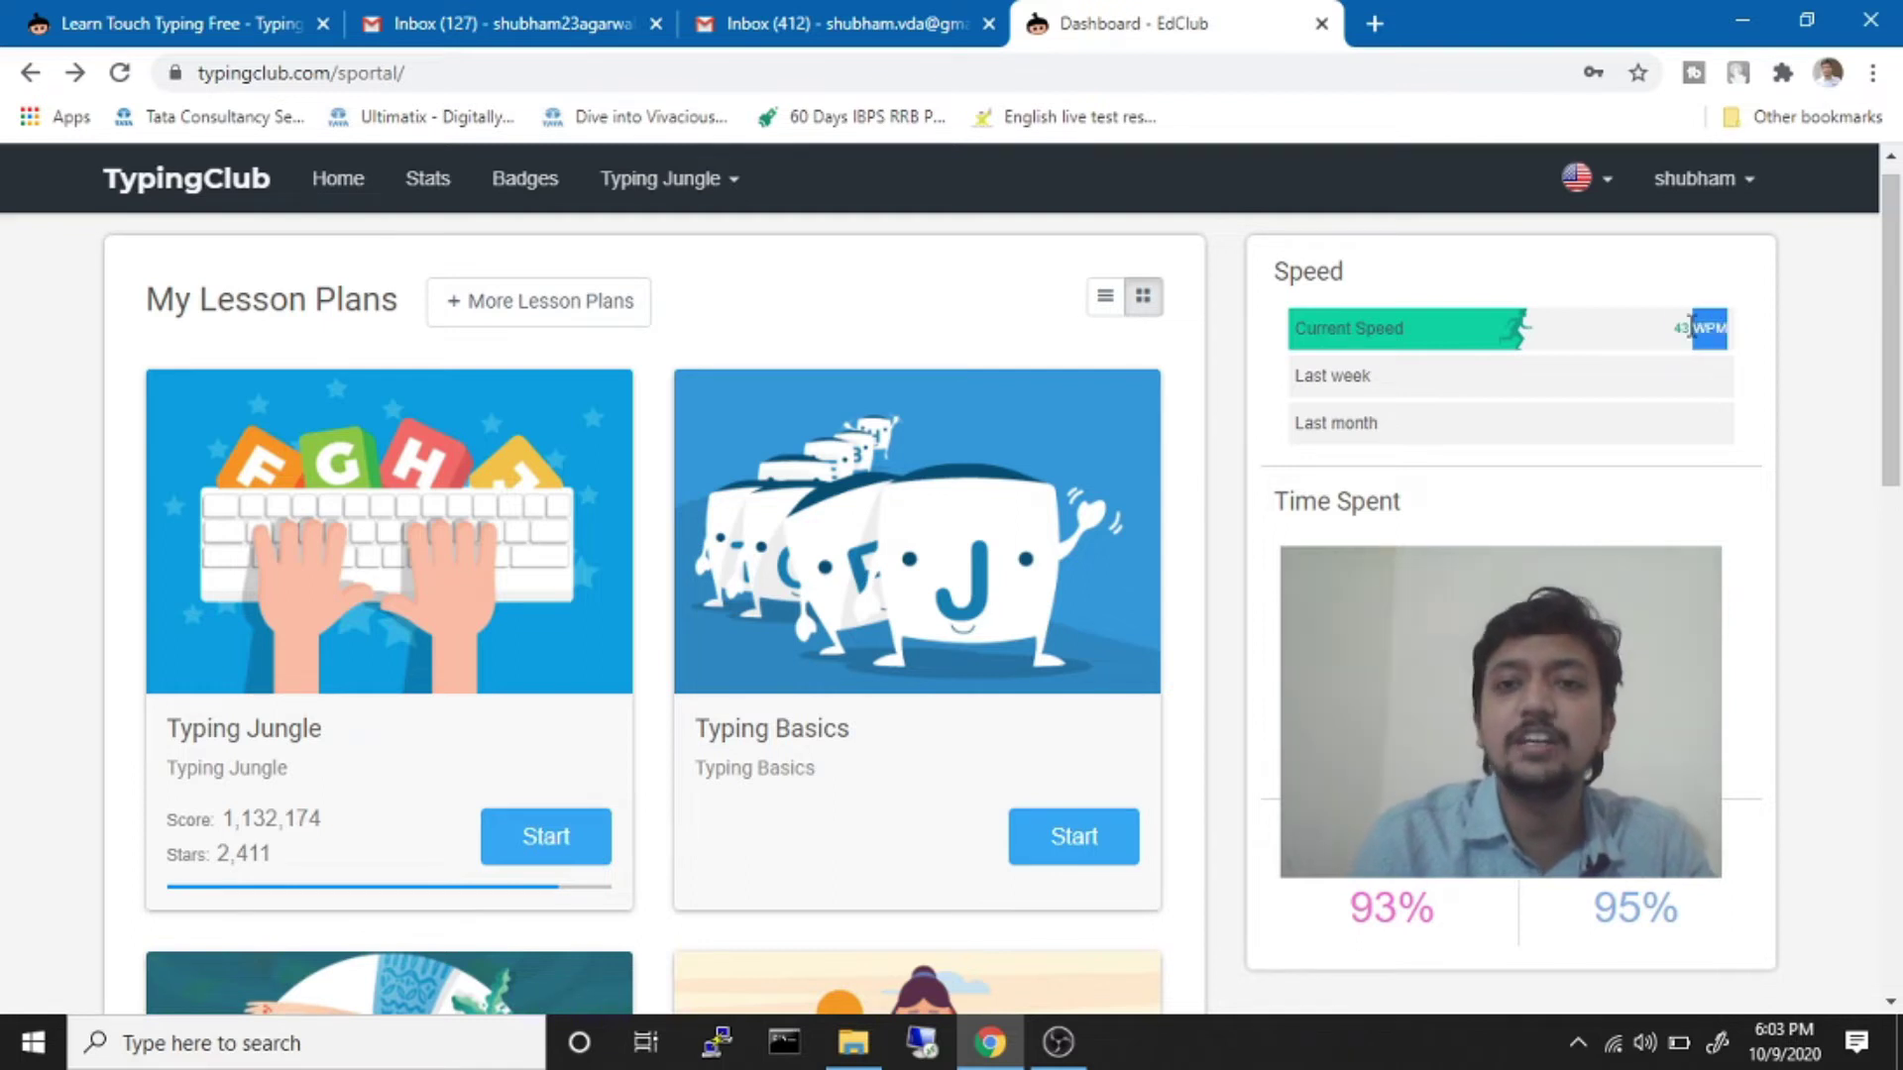
{"action": "left_click", "coordinate": [1682, 328]}
{"action": "scroll", "coordinate": [1893, 416], "scroll_direction": "down", "scroll_amount": 1}
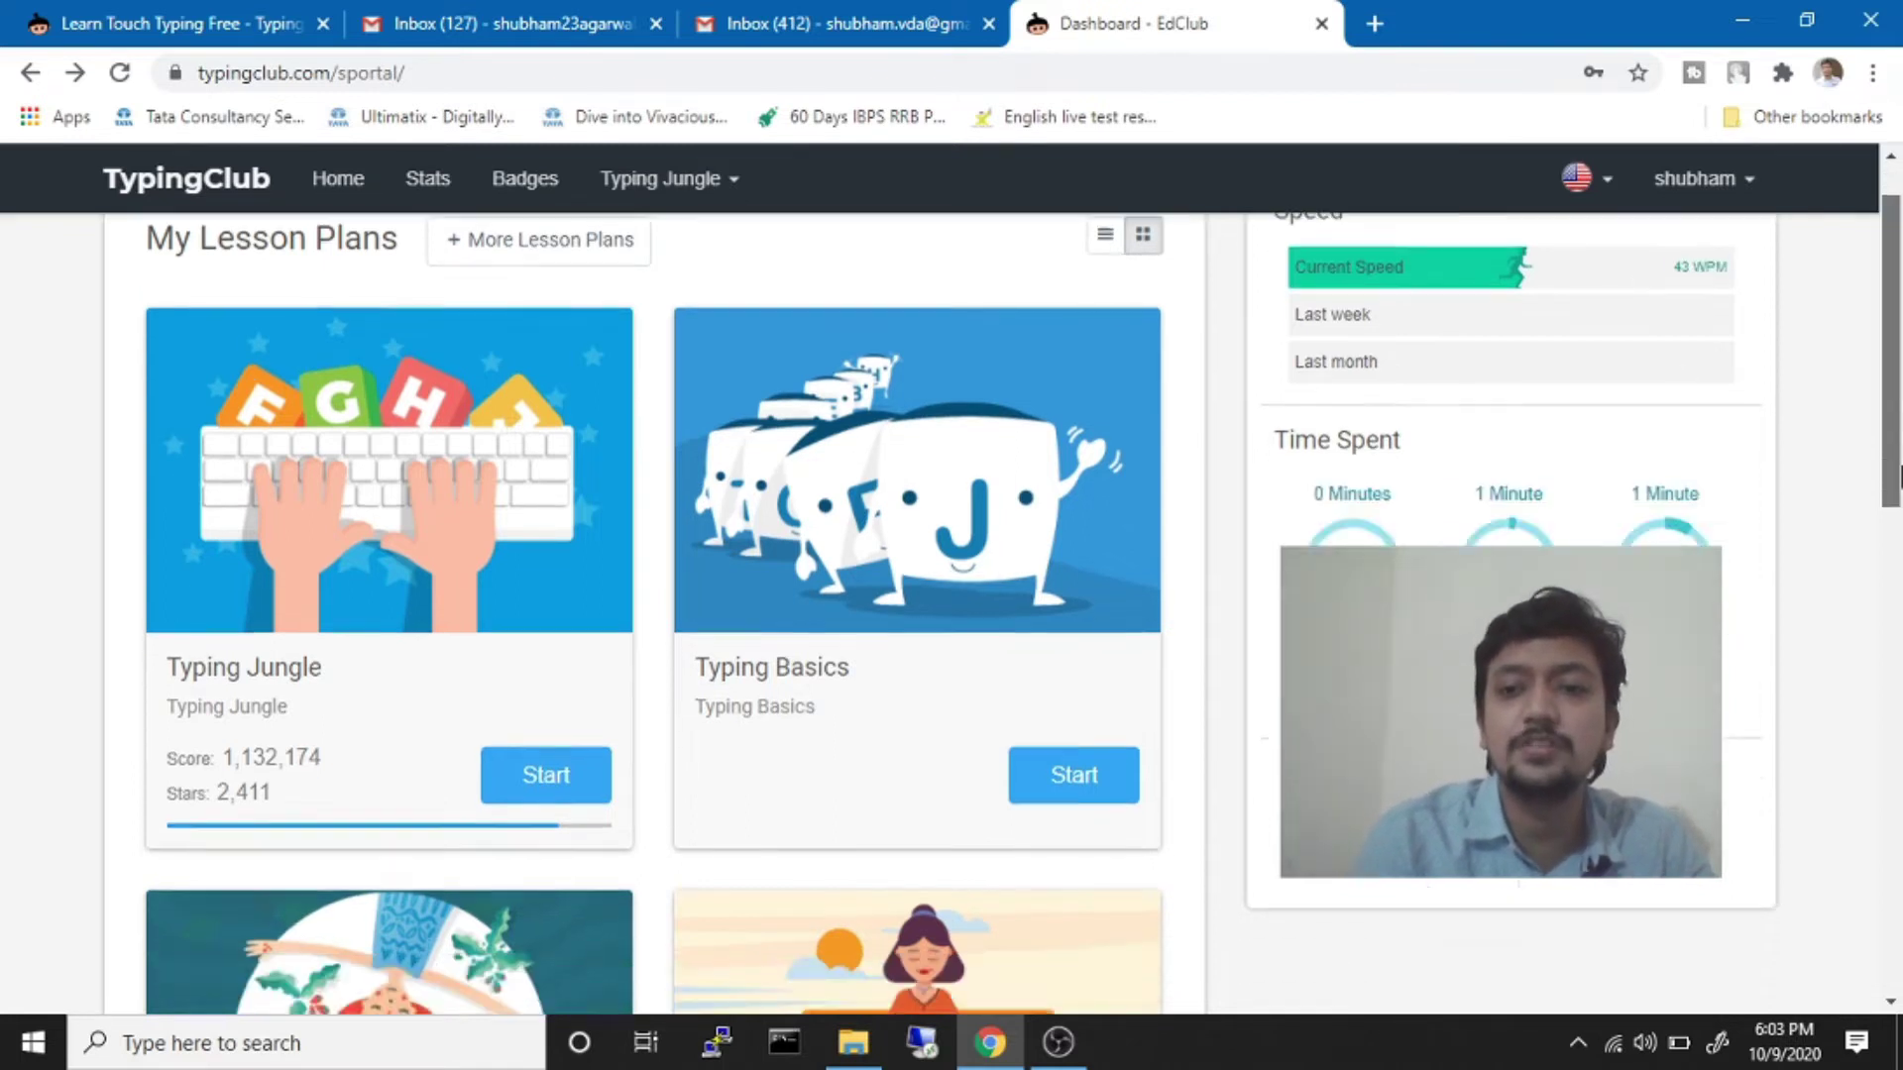
{"action": "scroll", "coordinate": [1898, 417], "scroll_direction": "up", "scroll_amount": 2}
Open the Typing Jungle lesson plan and browse its lesson grid
{"action": "left_click", "coordinate": [402, 757]}
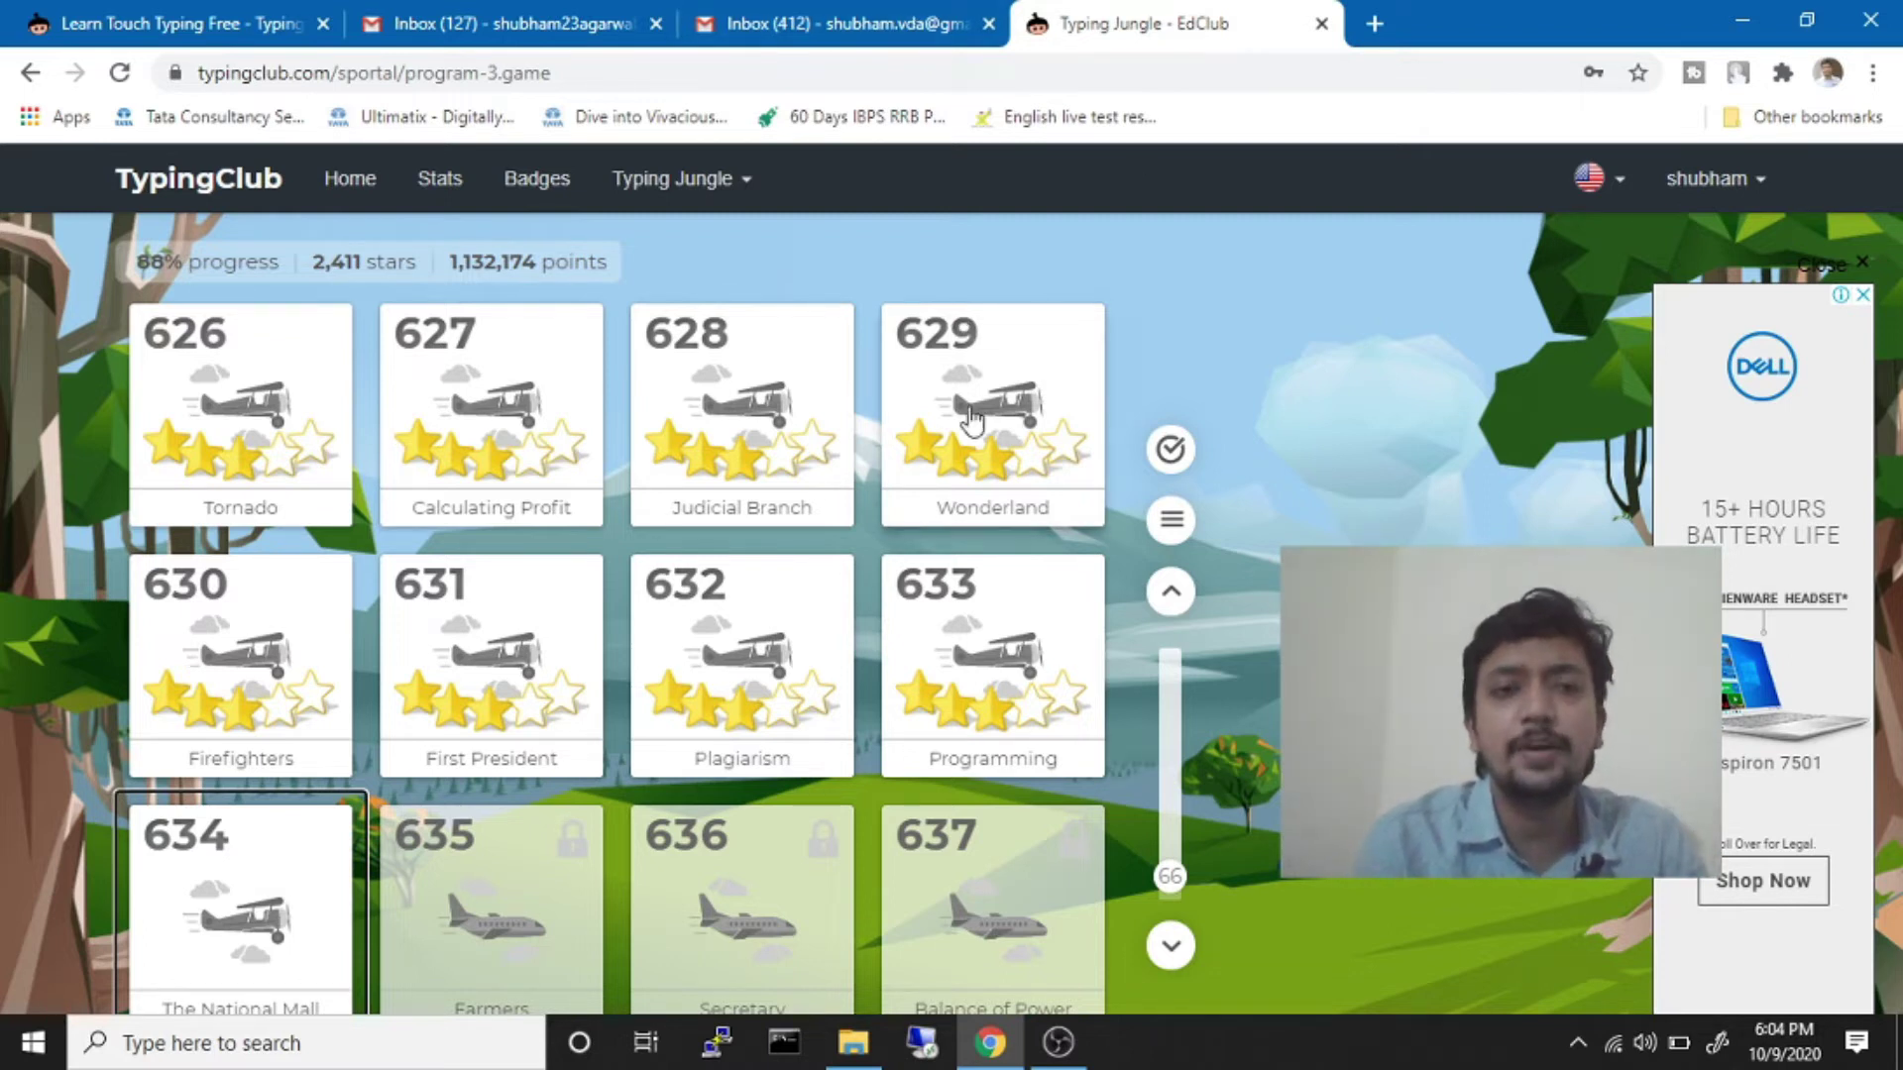
{"action": "scroll", "coordinate": [851, 640], "scroll_direction": "up", "scroll_amount": 15}
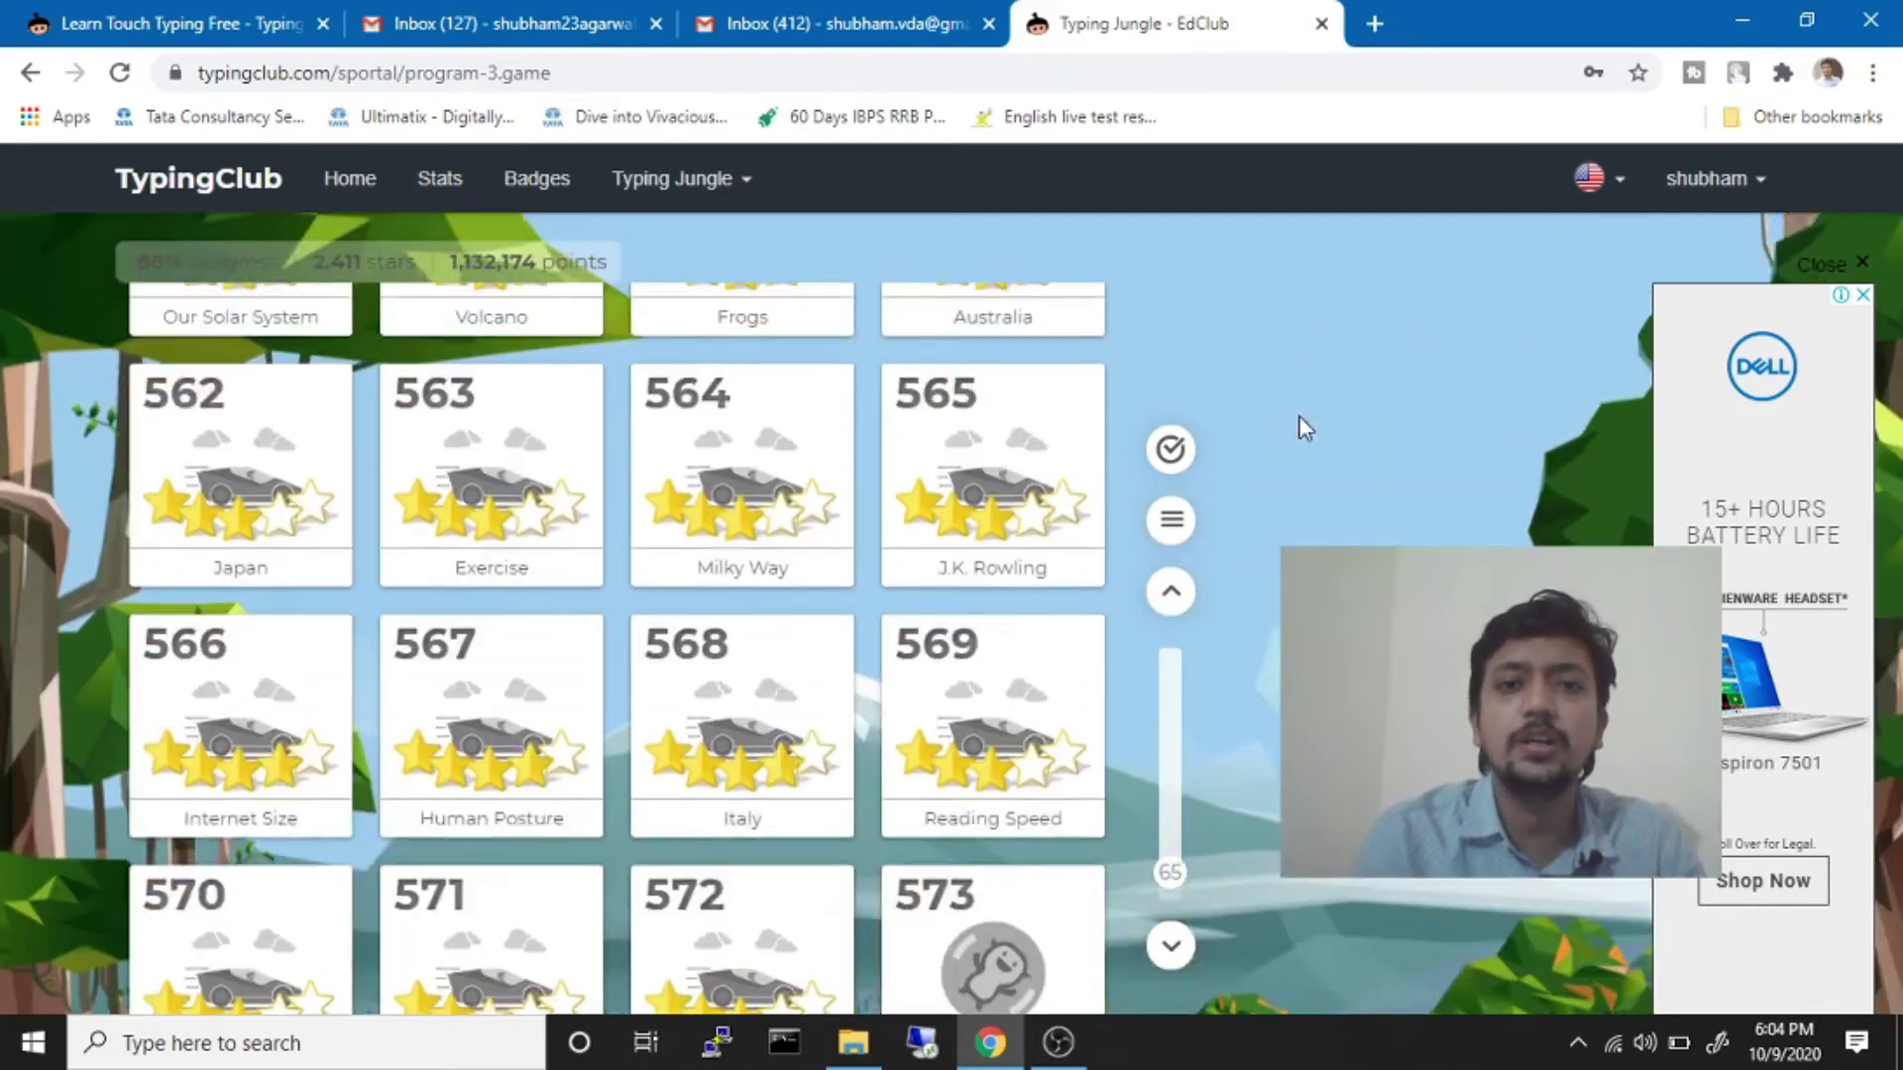
{"action": "scroll", "coordinate": [865, 501], "scroll_direction": "up", "scroll_amount": 20}
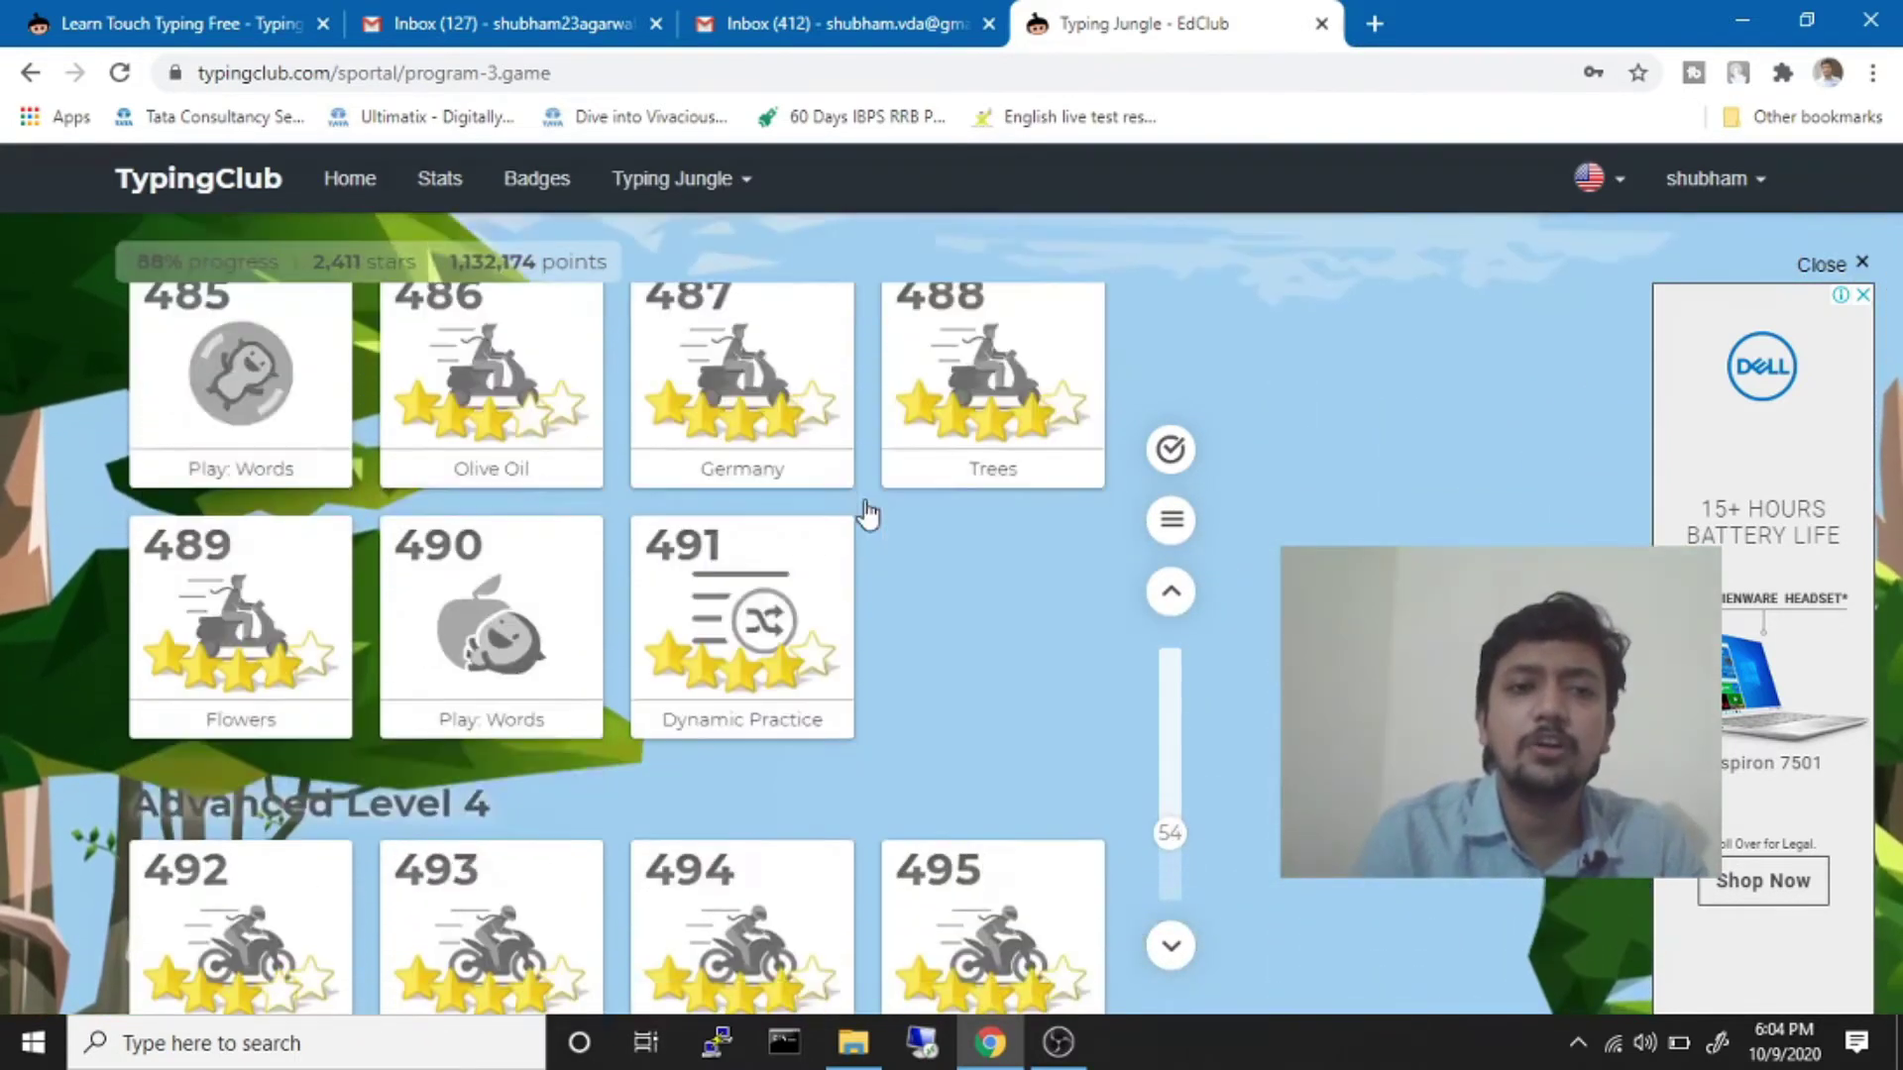
{"action": "scroll", "coordinate": [866, 513], "scroll_direction": "up", "scroll_amount": 20}
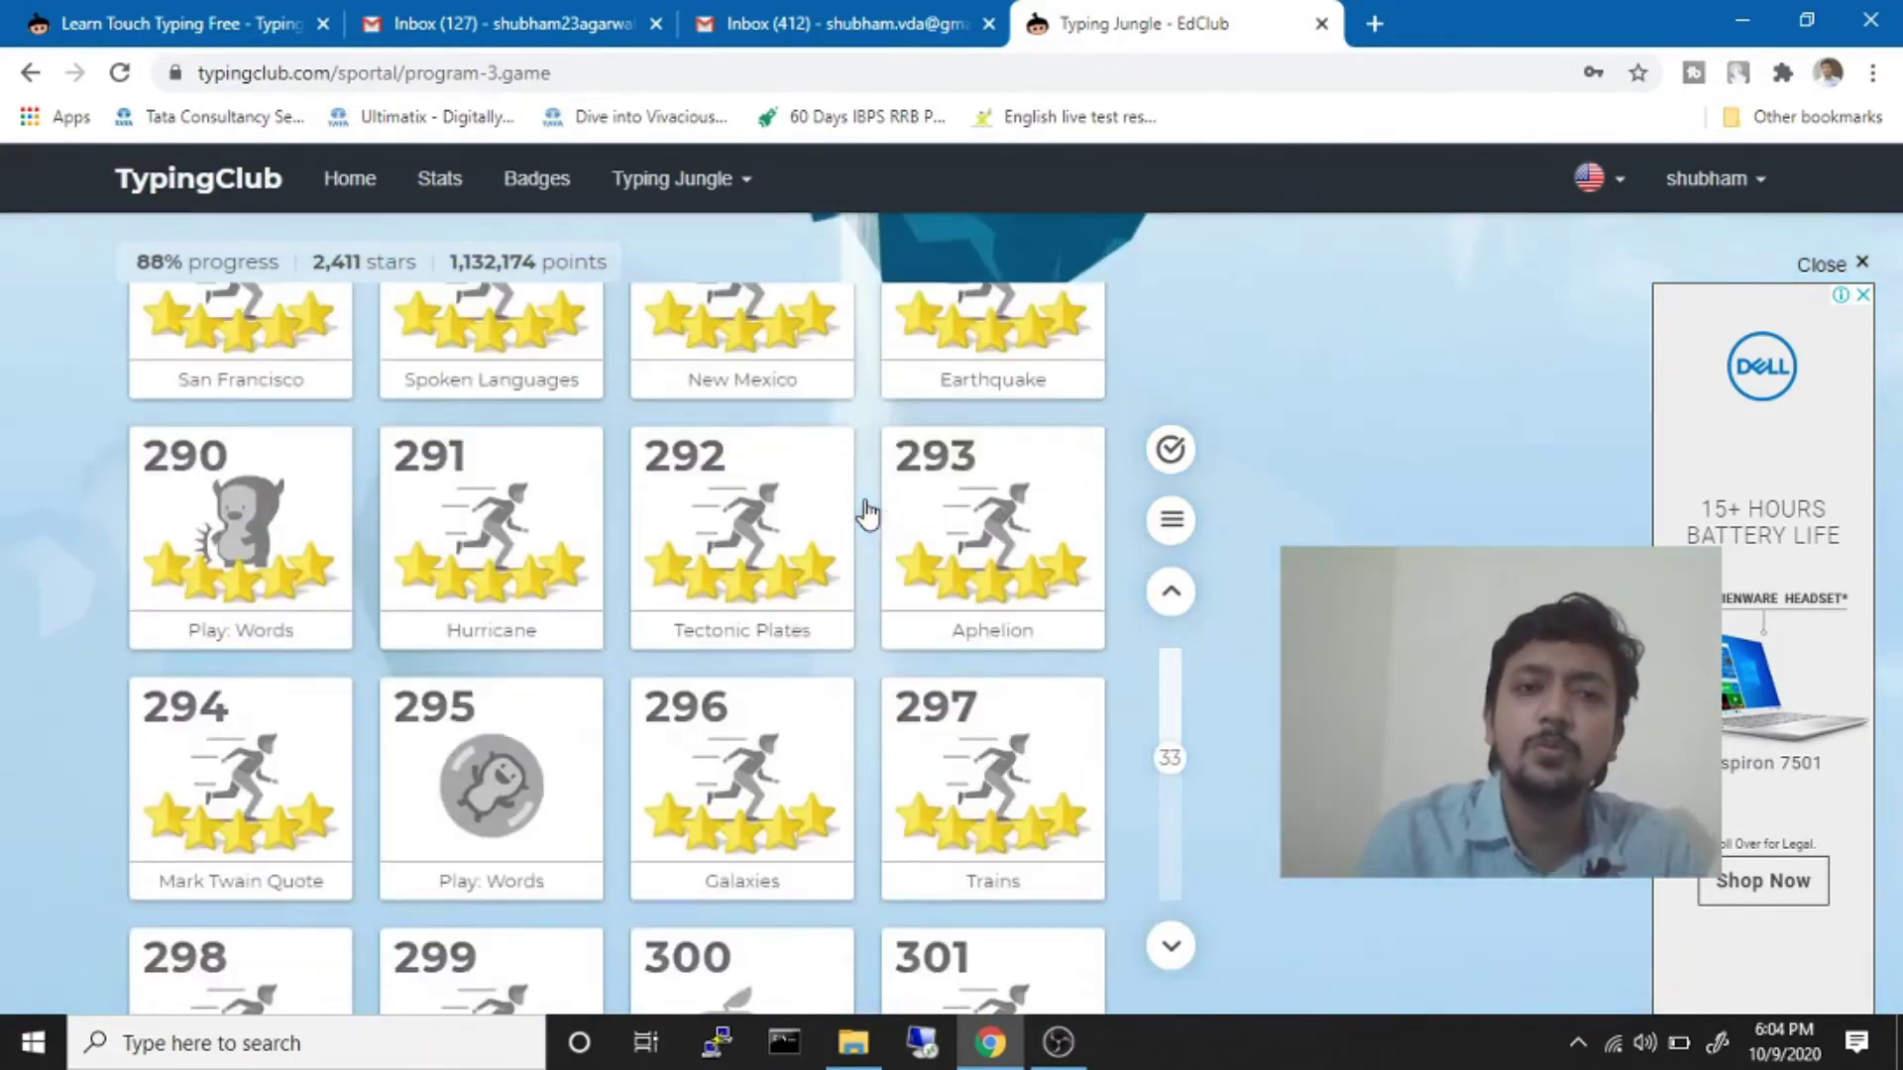
{"action": "scroll", "coordinate": [865, 512], "scroll_direction": "up", "scroll_amount": 15}
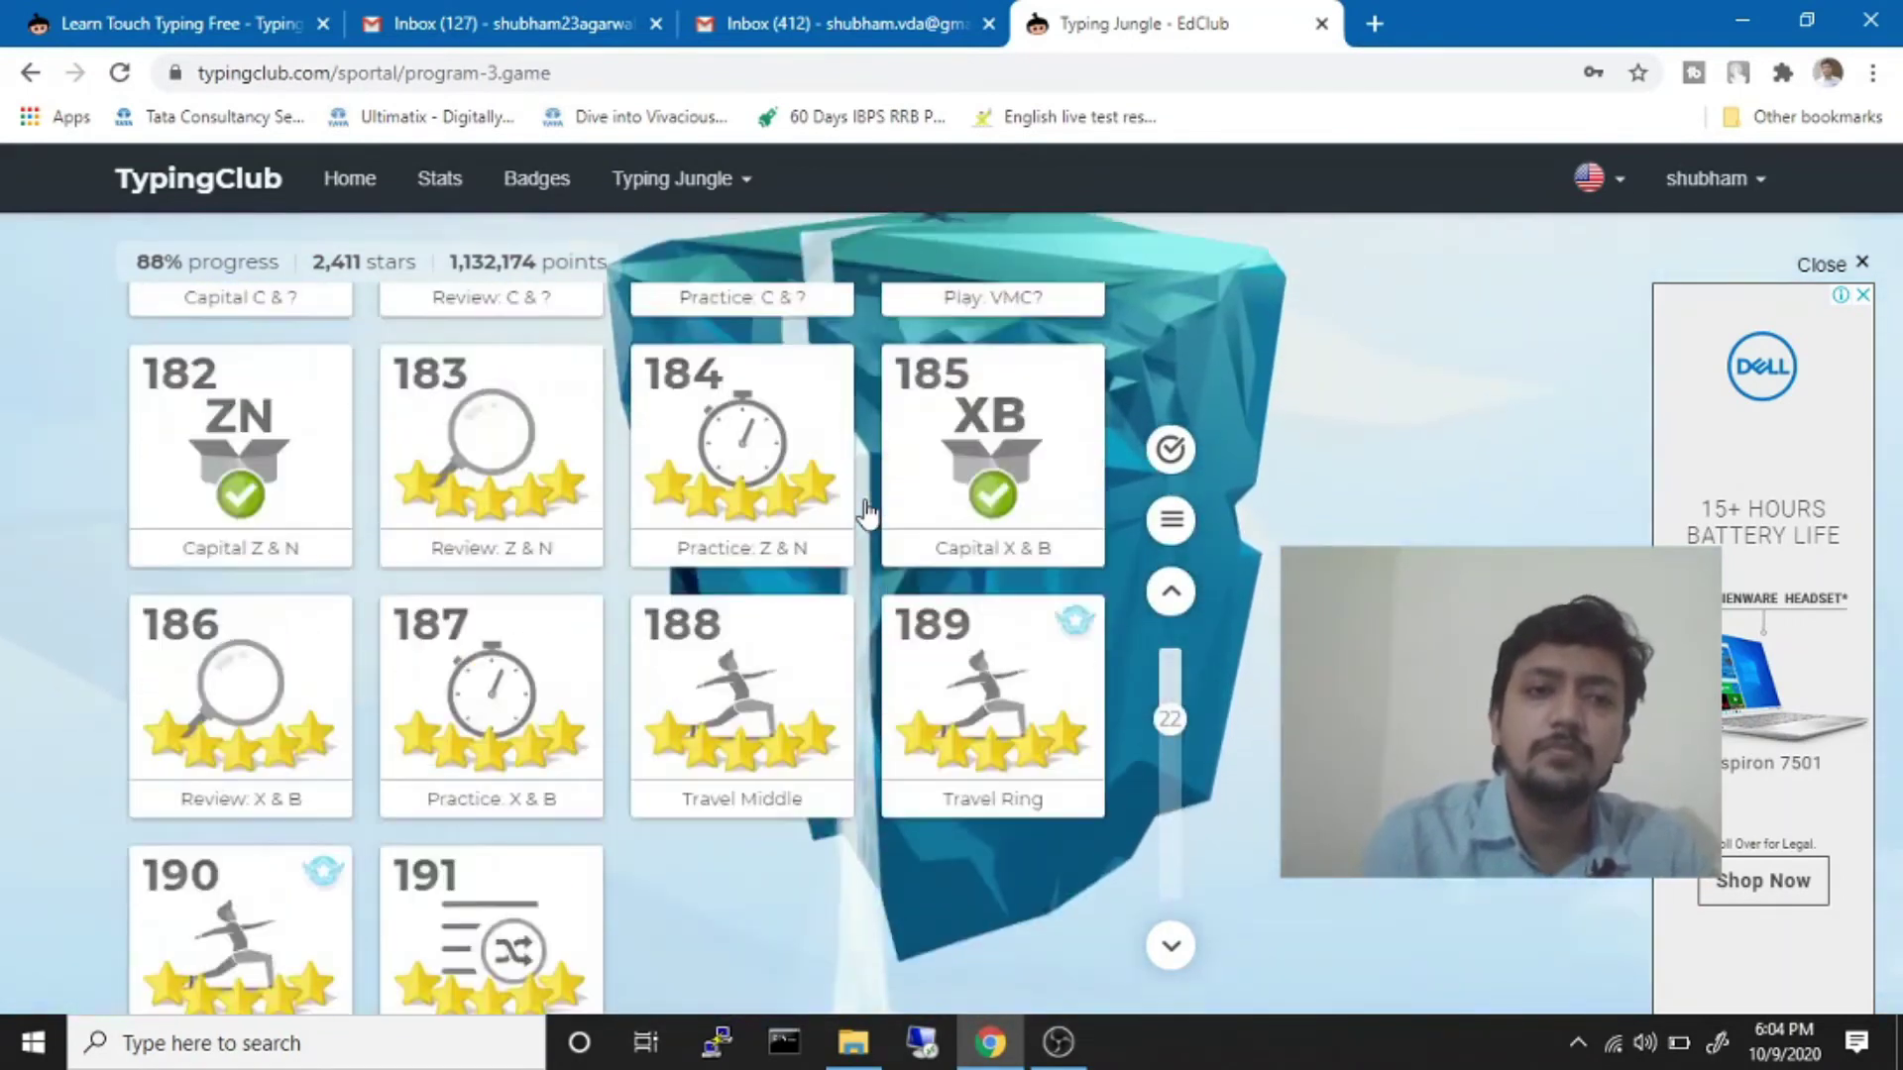
{"action": "scroll", "coordinate": [865, 512], "scroll_direction": "up", "scroll_amount": 10}
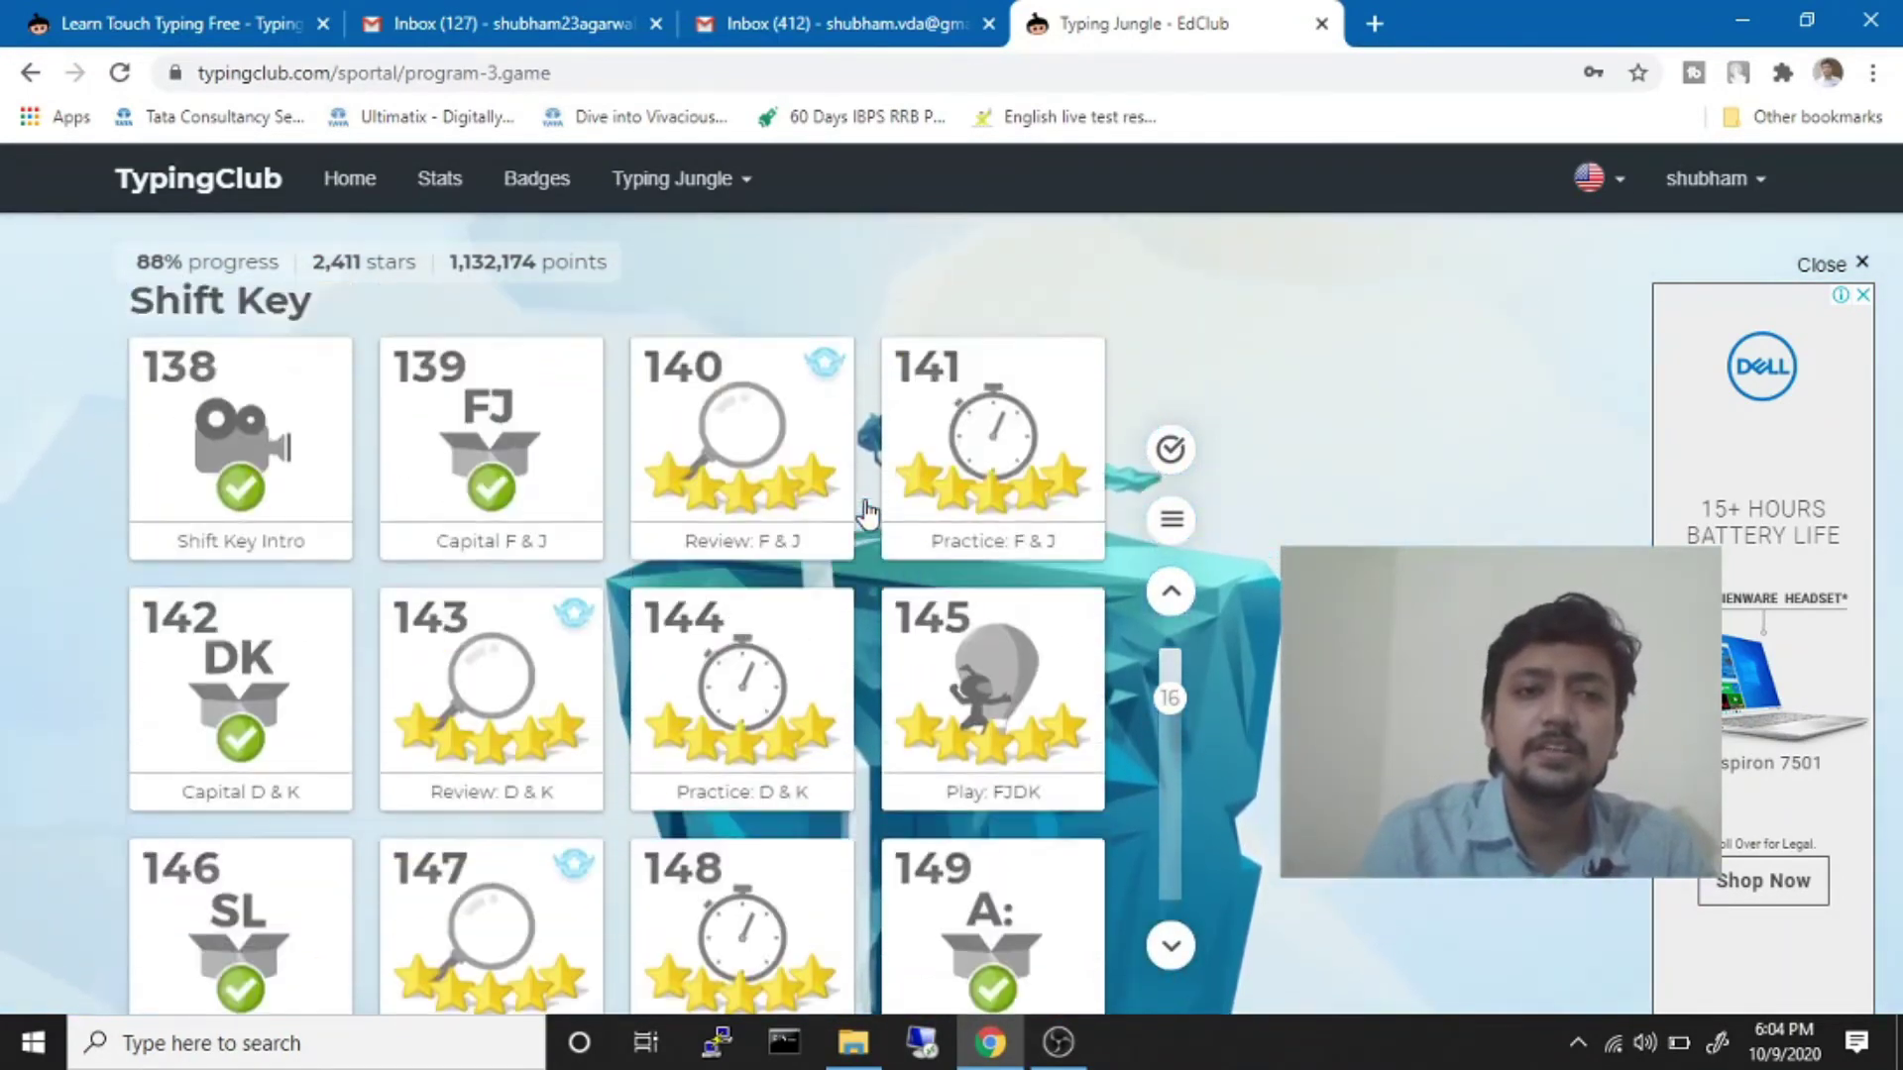
{"action": "scroll", "coordinate": [865, 507], "scroll_direction": "up", "scroll_amount": 15}
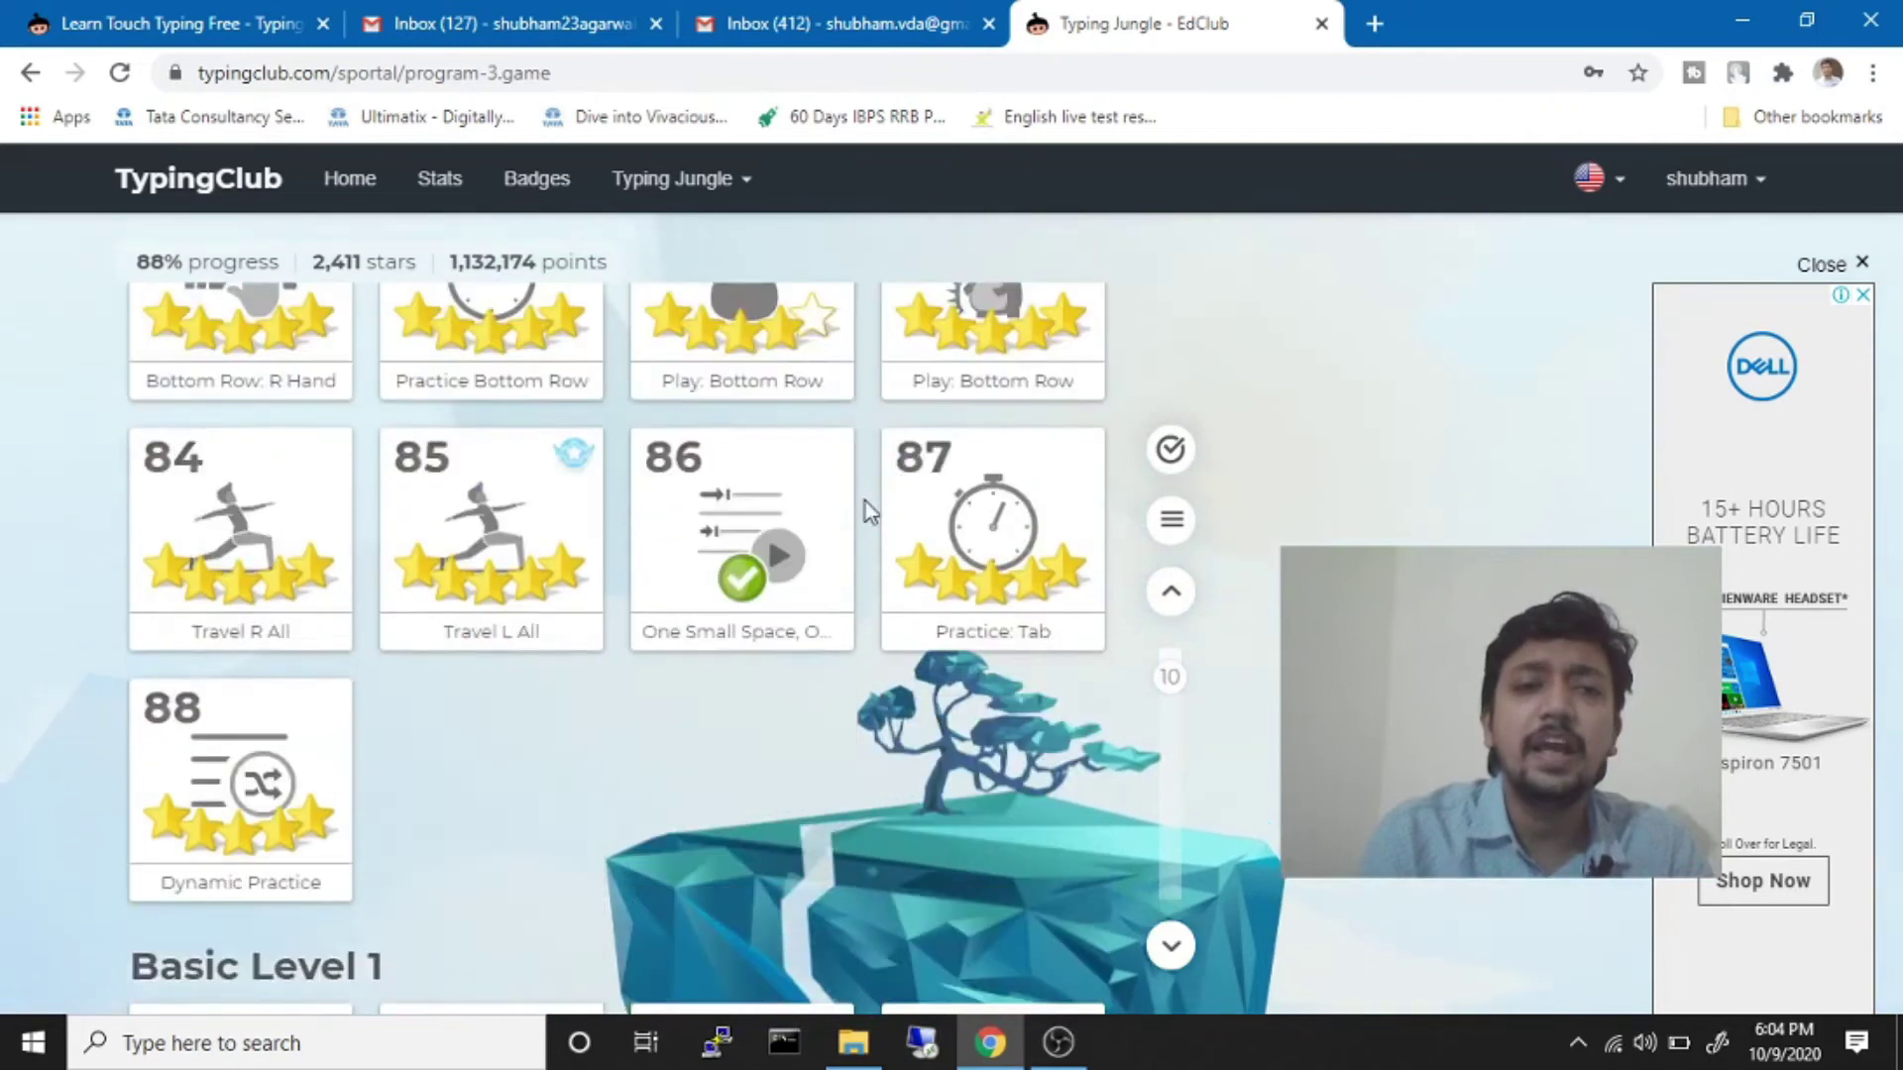
{"action": "scroll", "coordinate": [865, 512], "scroll_direction": "up", "scroll_amount": 2}
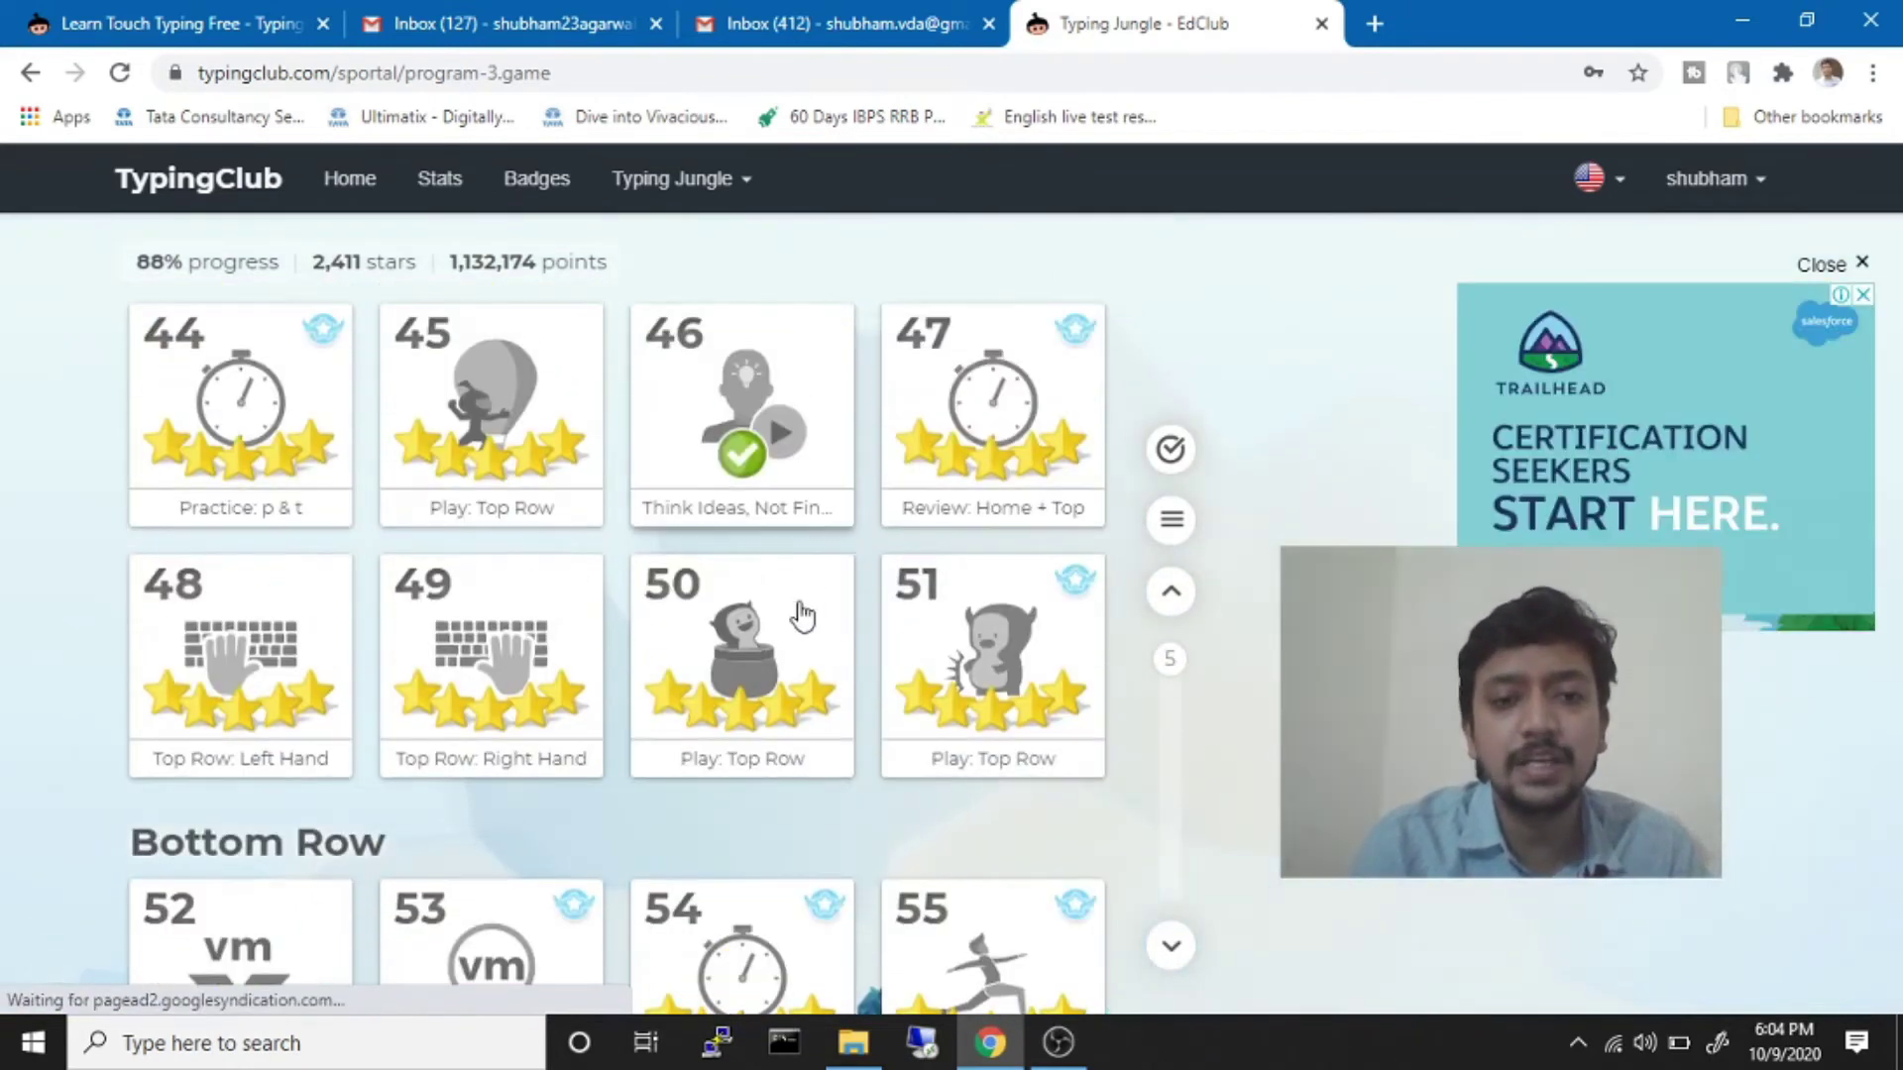
{"action": "scroll", "coordinate": [838, 785], "scroll_direction": "up", "scroll_amount": 6}
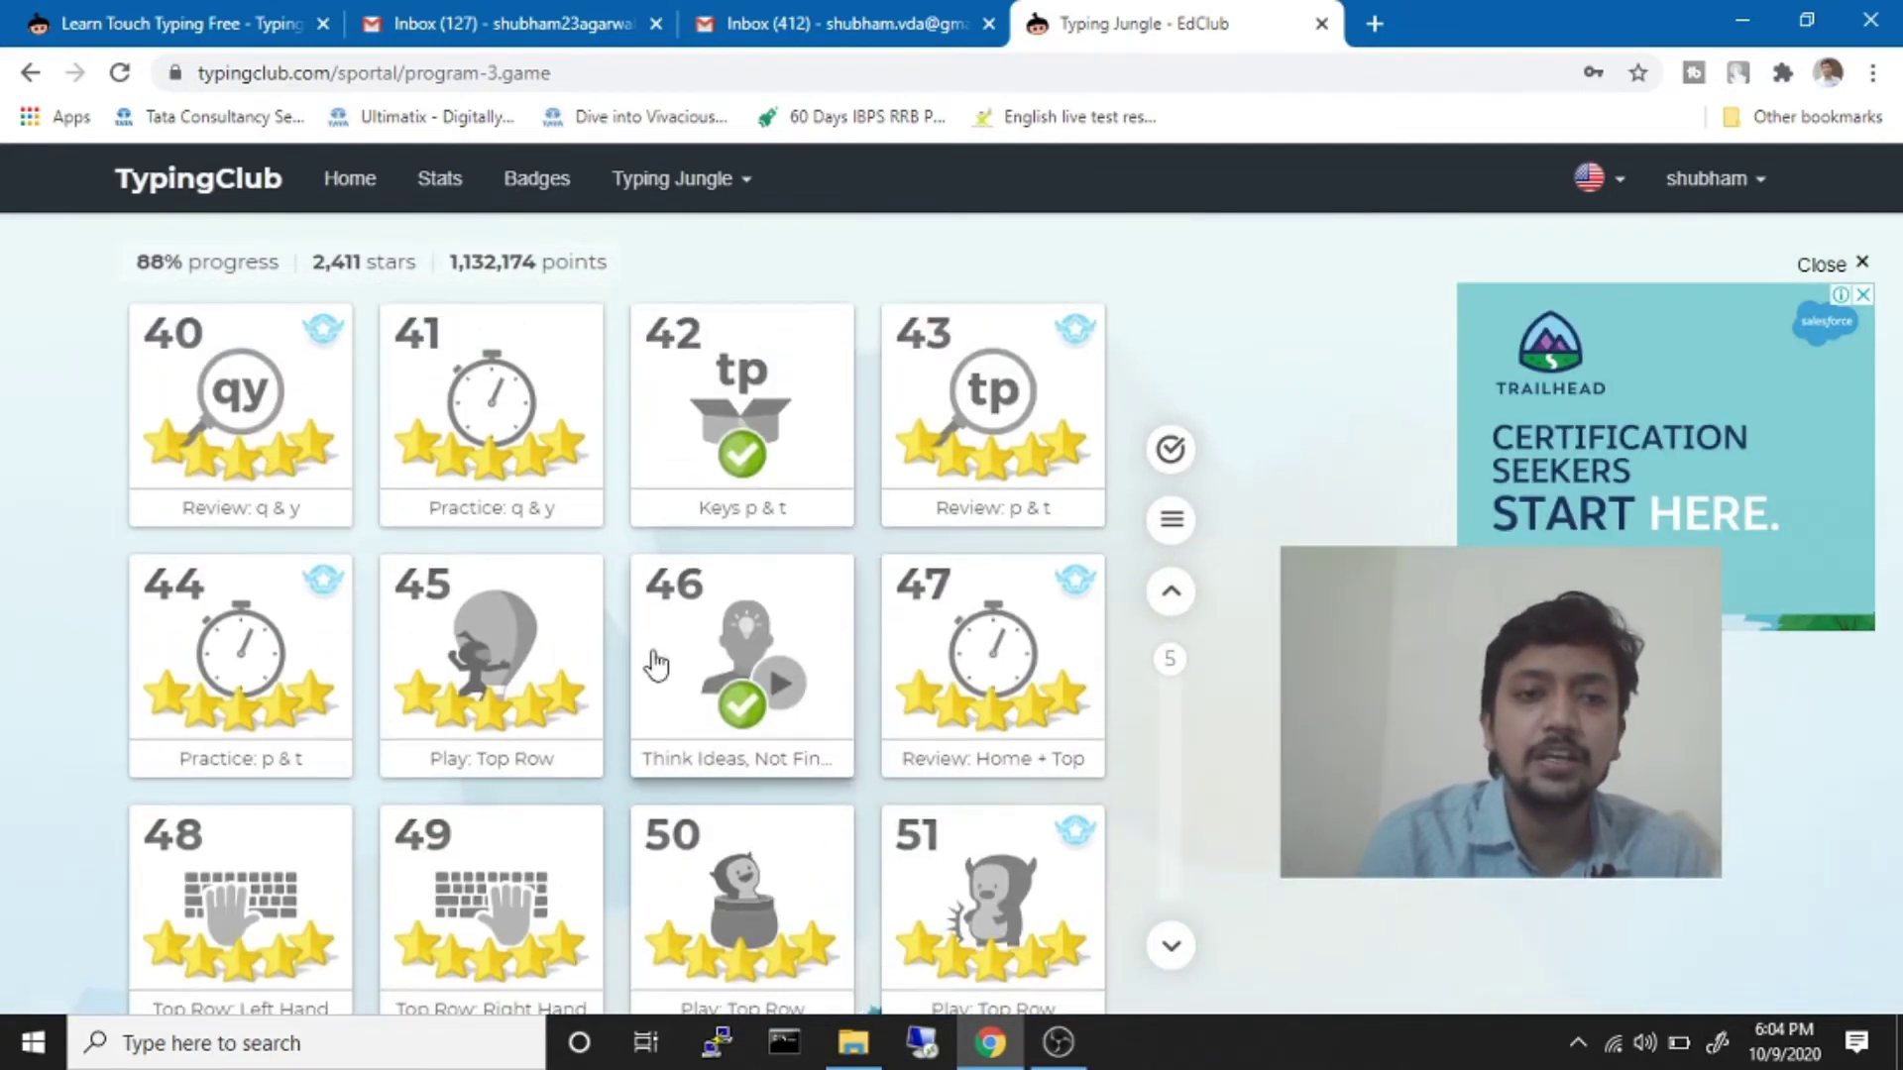
{"action": "scroll", "coordinate": [654, 662], "scroll_direction": "up", "scroll_amount": 7}
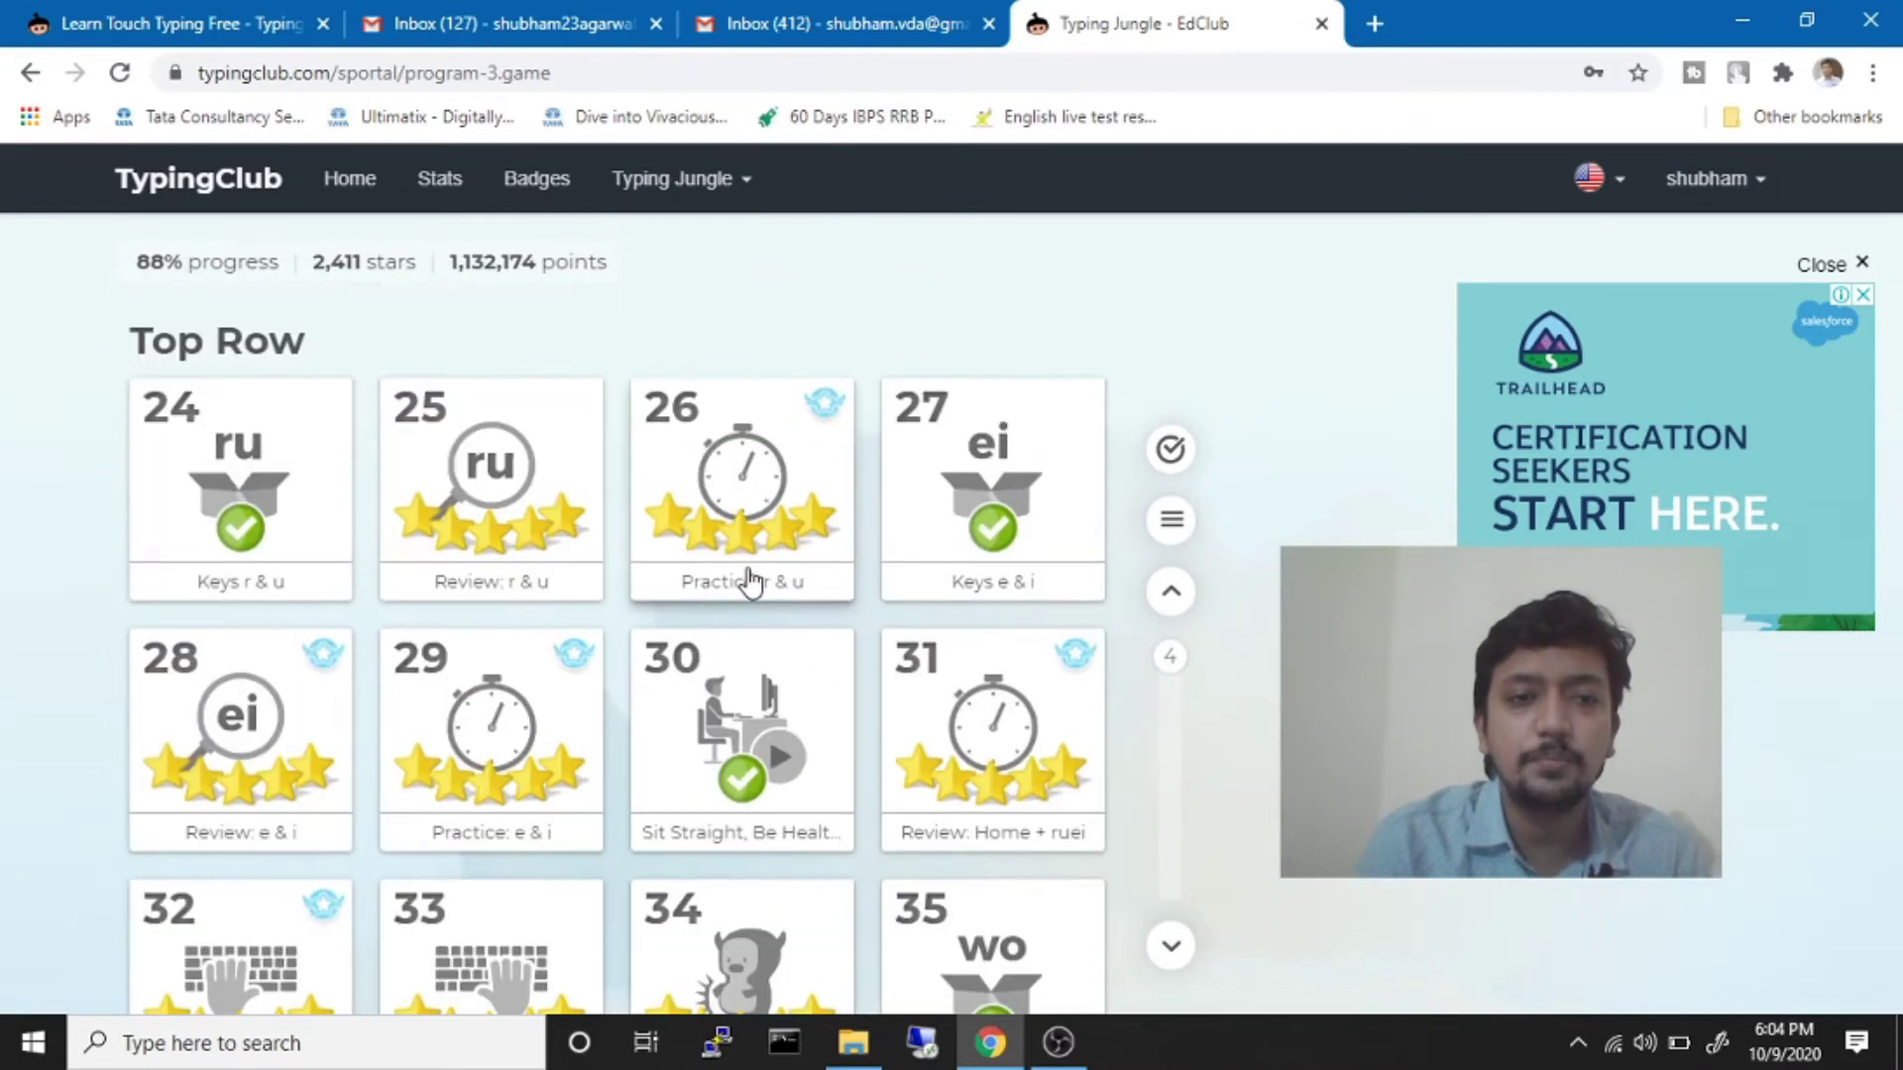
{"action": "scroll", "coordinate": [676, 639], "scroll_direction": "up", "scroll_amount": 6}
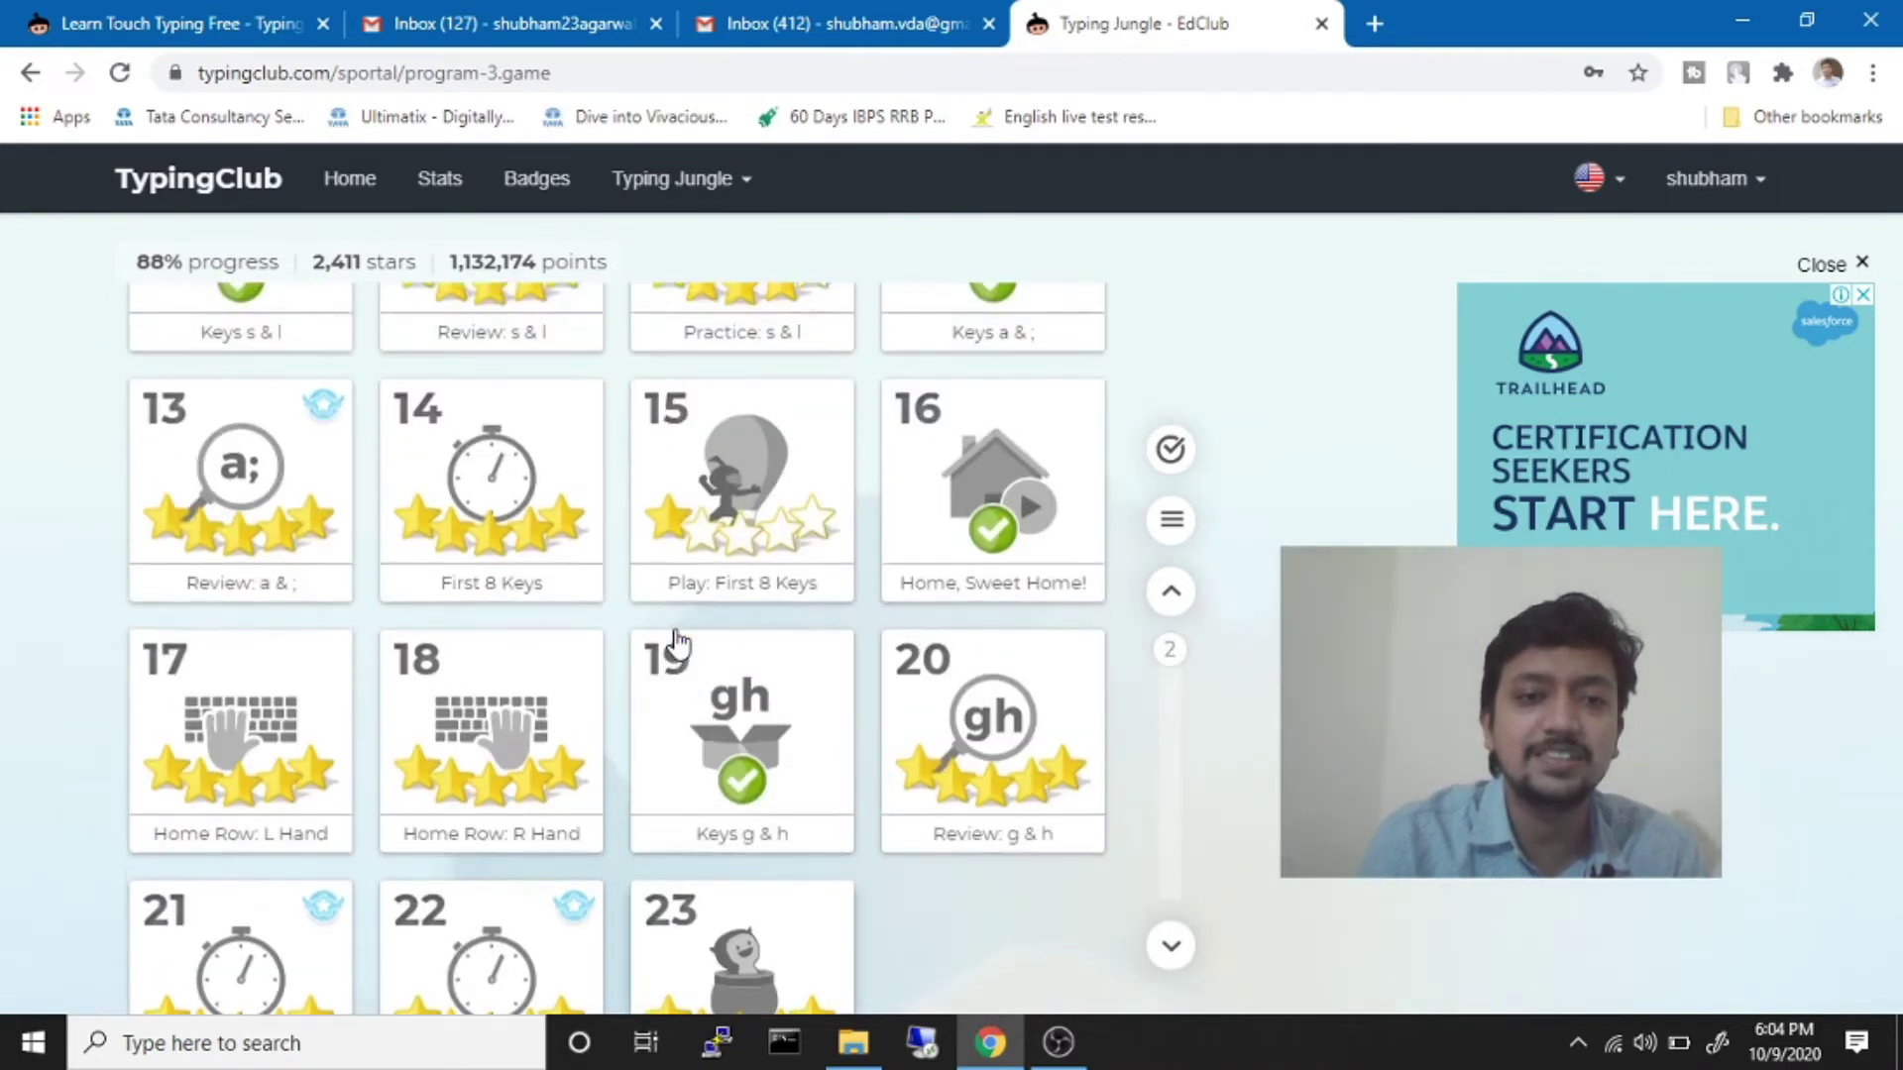
{"action": "scroll", "coordinate": [755, 569], "scroll_direction": "up", "scroll_amount": 6}
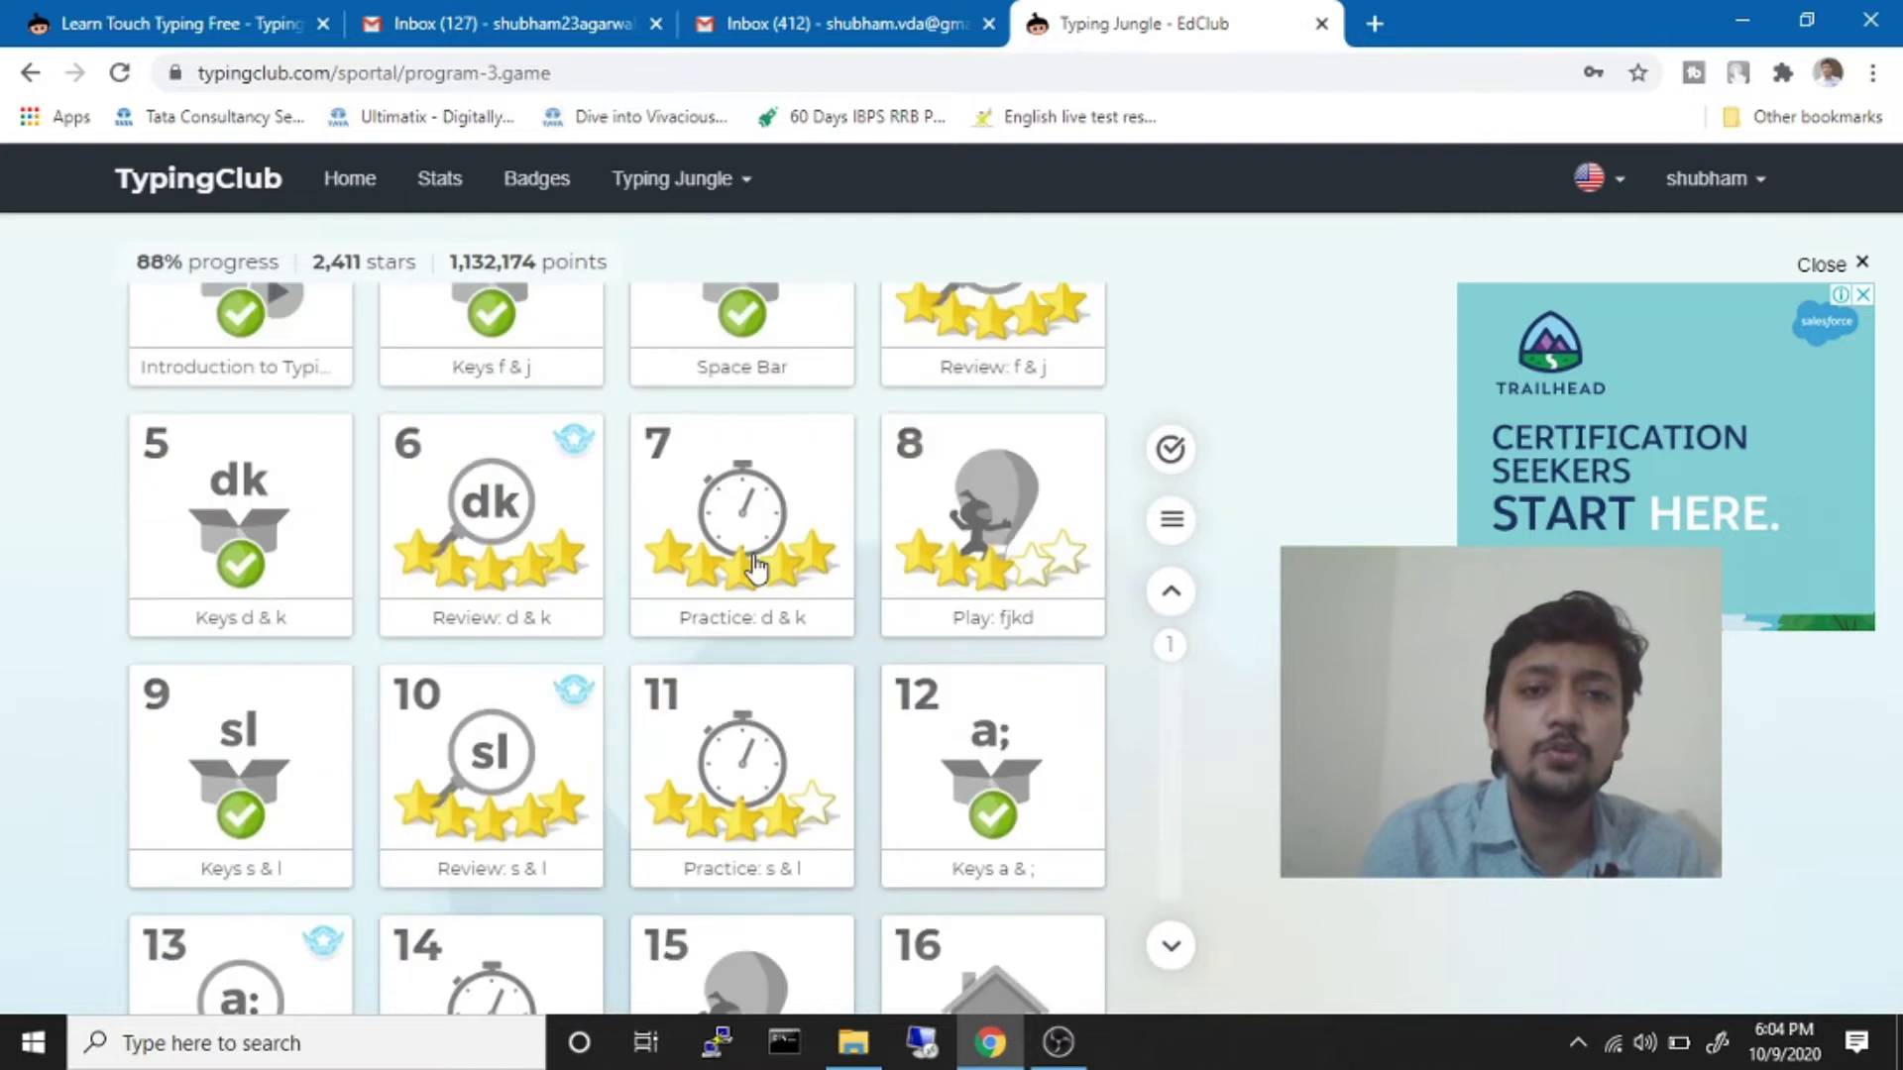
{"action": "scroll", "coordinate": [756, 569], "scroll_direction": "down", "scroll_amount": 2}
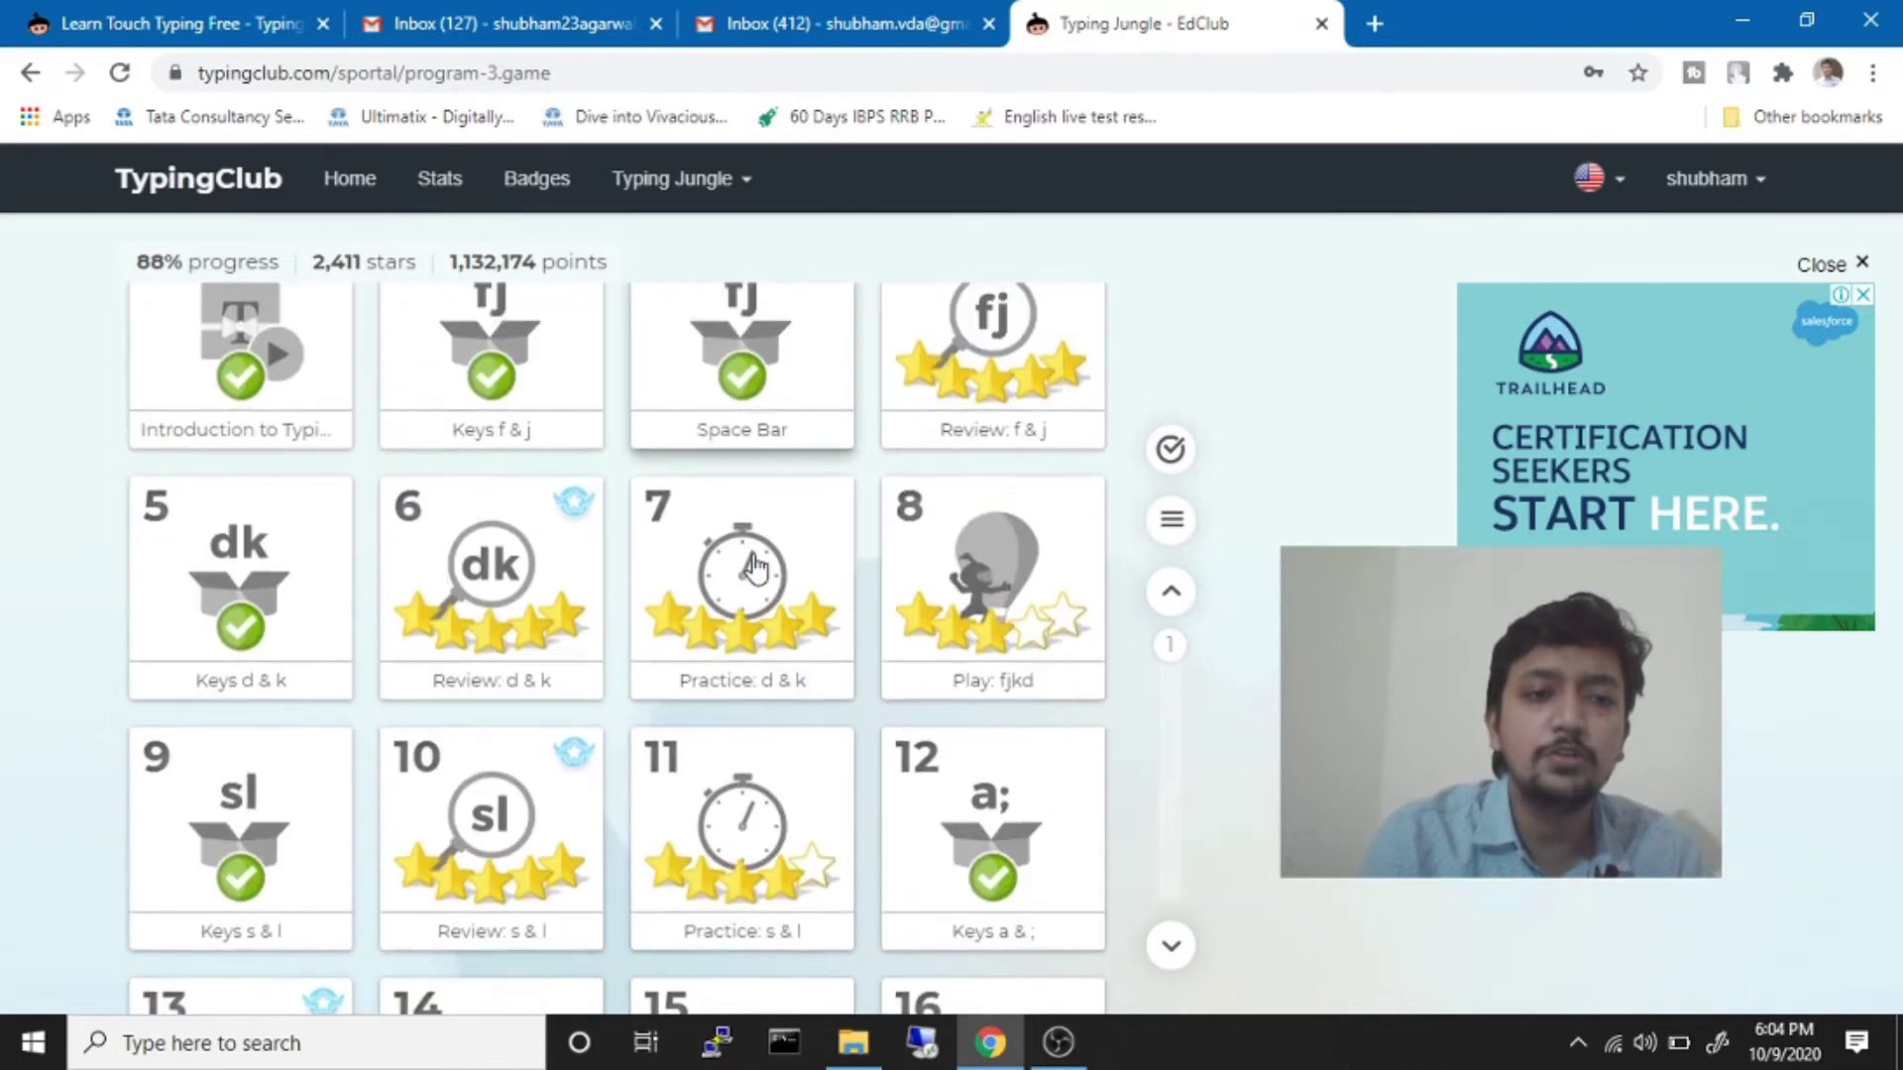
{"action": "scroll", "coordinate": [755, 569], "scroll_direction": "down", "scroll_amount": 7}
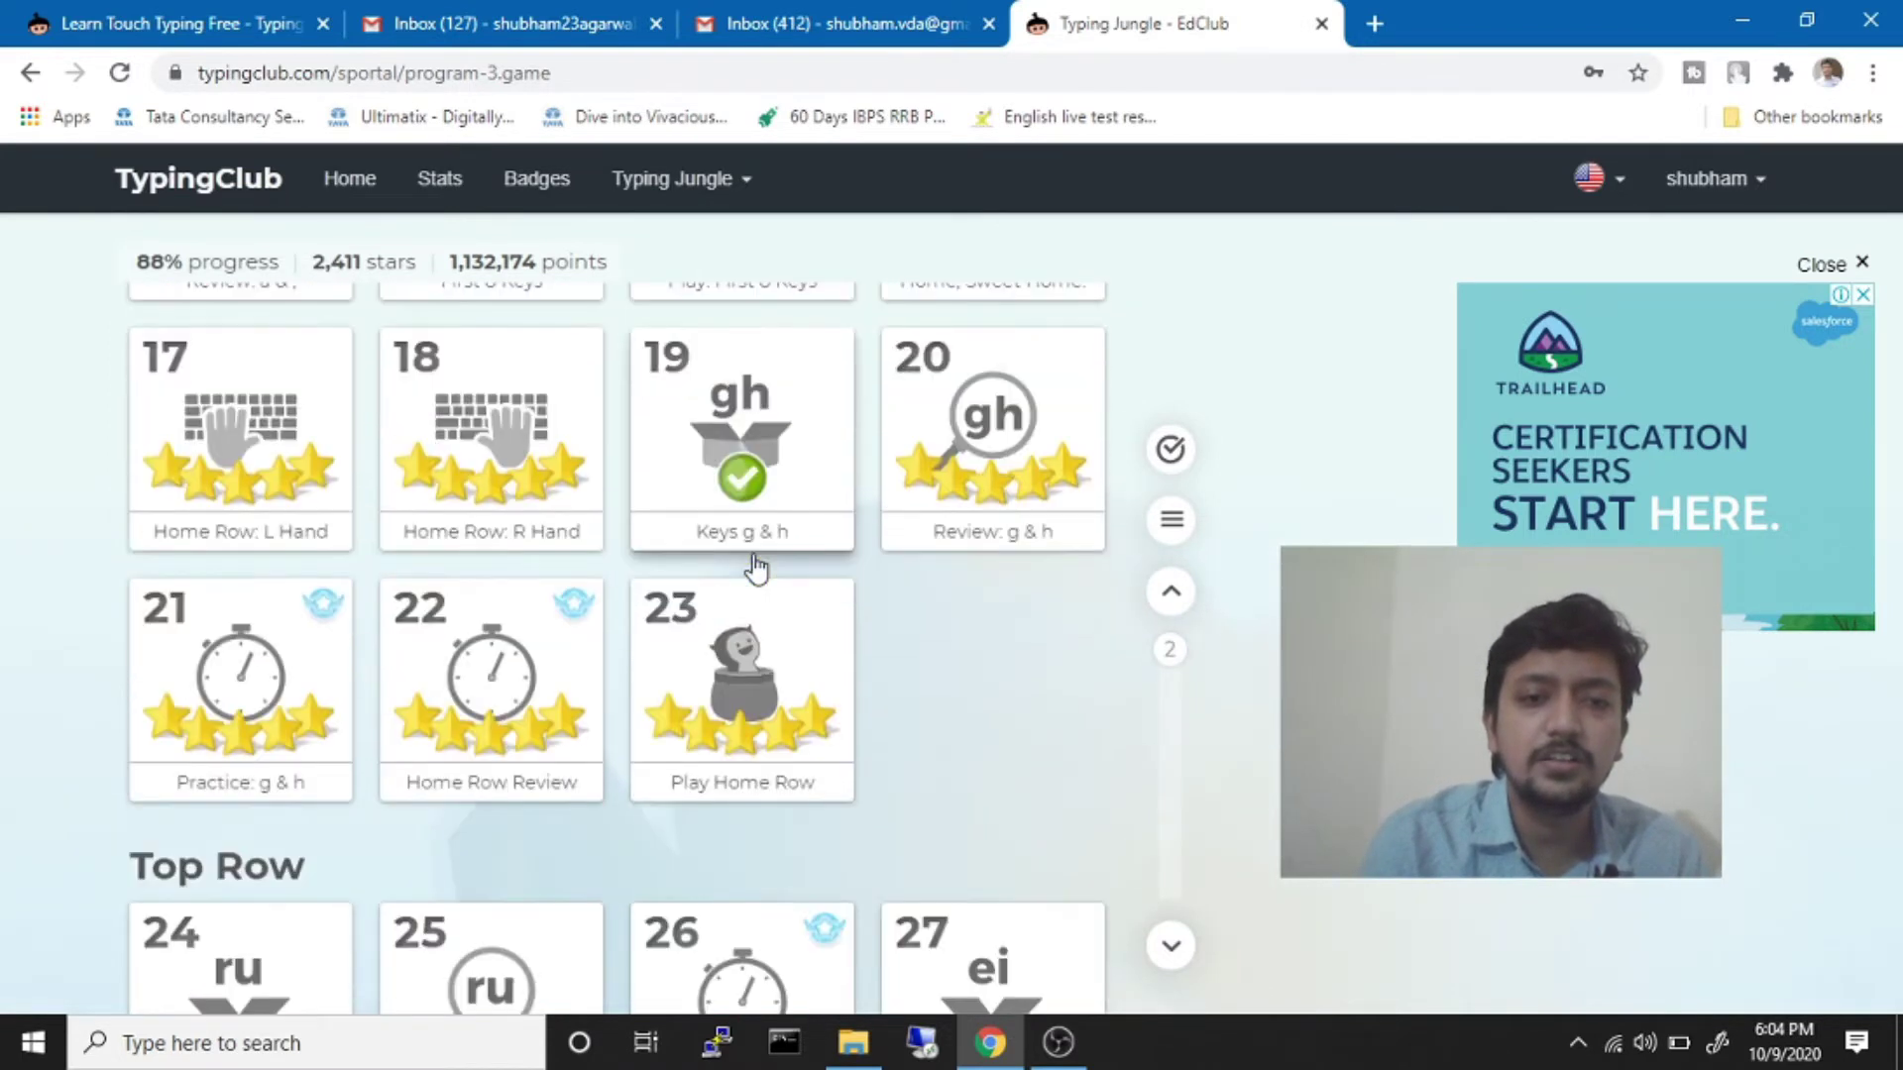
{"action": "scroll", "coordinate": [754, 575], "scroll_direction": "up", "scroll_amount": 2}
{"action": "scroll", "coordinate": [825, 819], "scroll_direction": "down", "scroll_amount": 2}
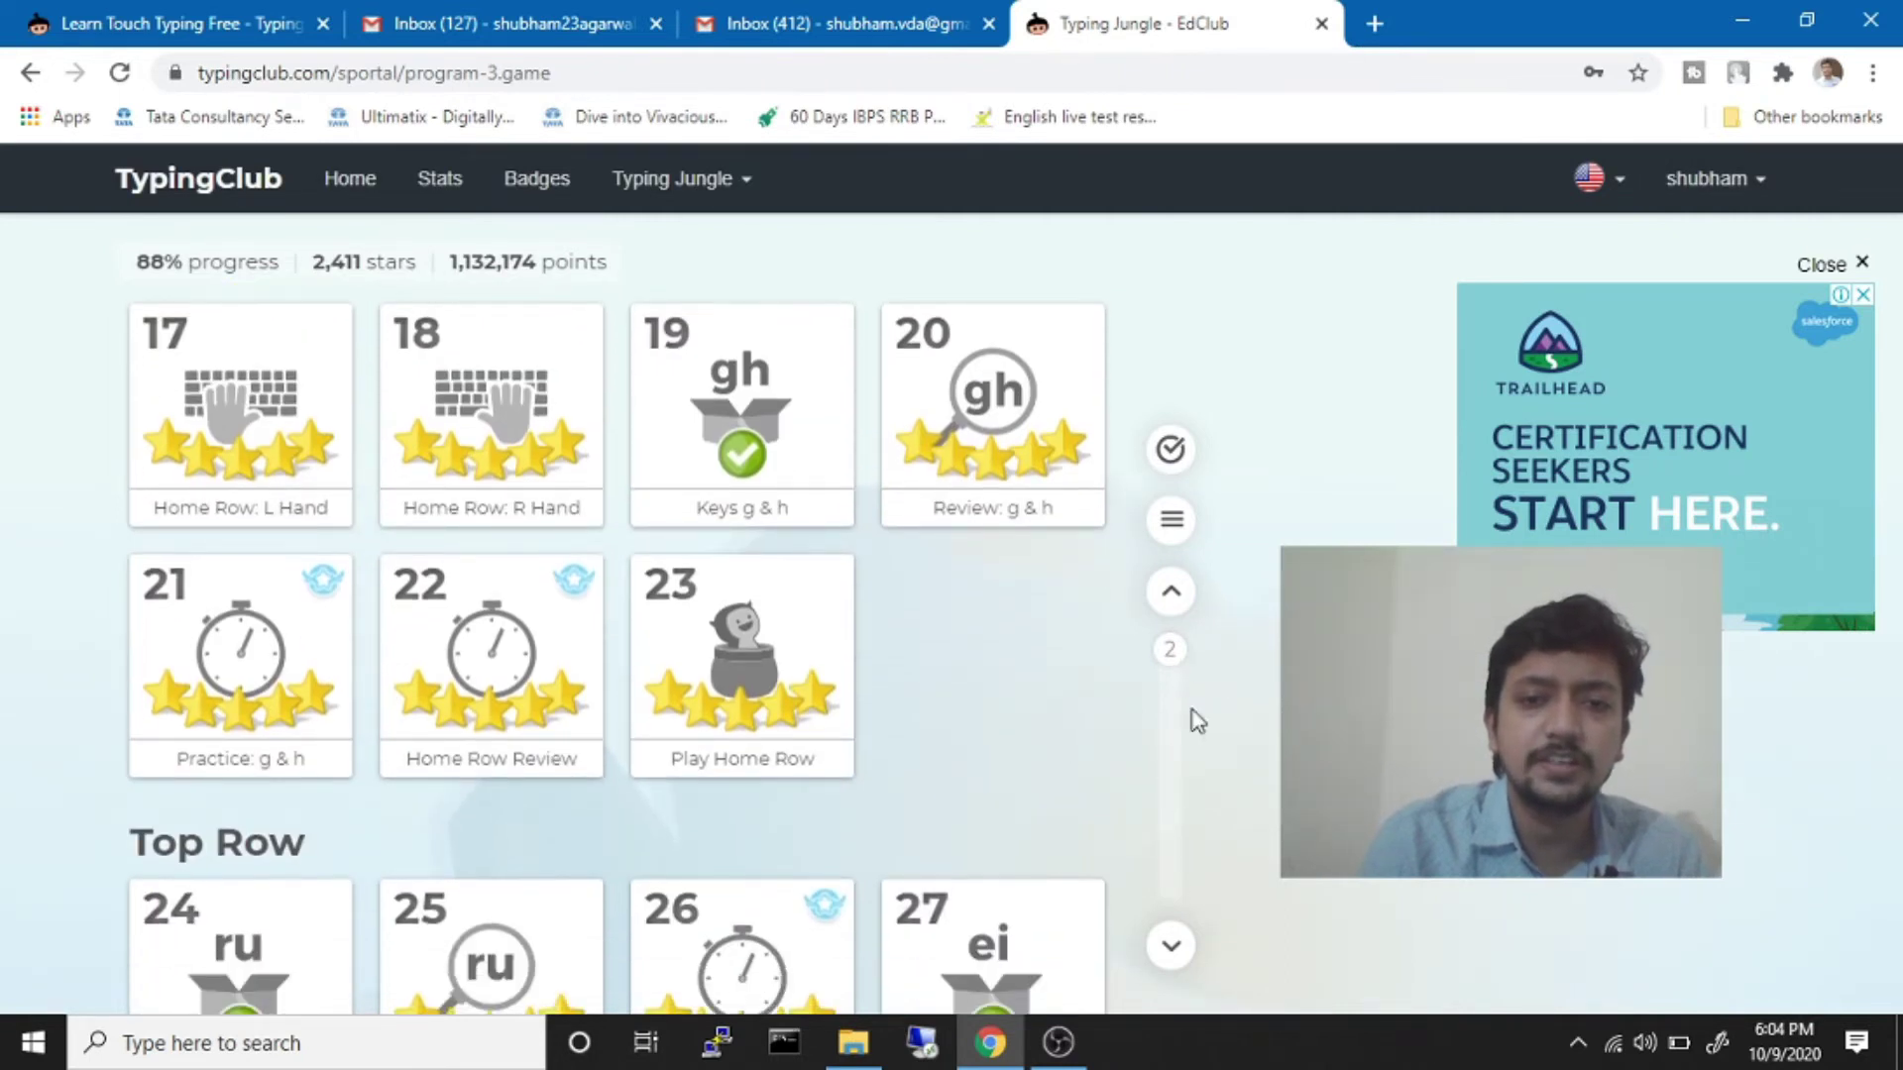
Jump down to the Advanced Level 7 lessons and open lesson 589, Play: Words
{"action": "key", "text": "End"}
{"action": "scroll", "coordinate": [860, 805], "scroll_direction": "down", "scroll_amount": 10}
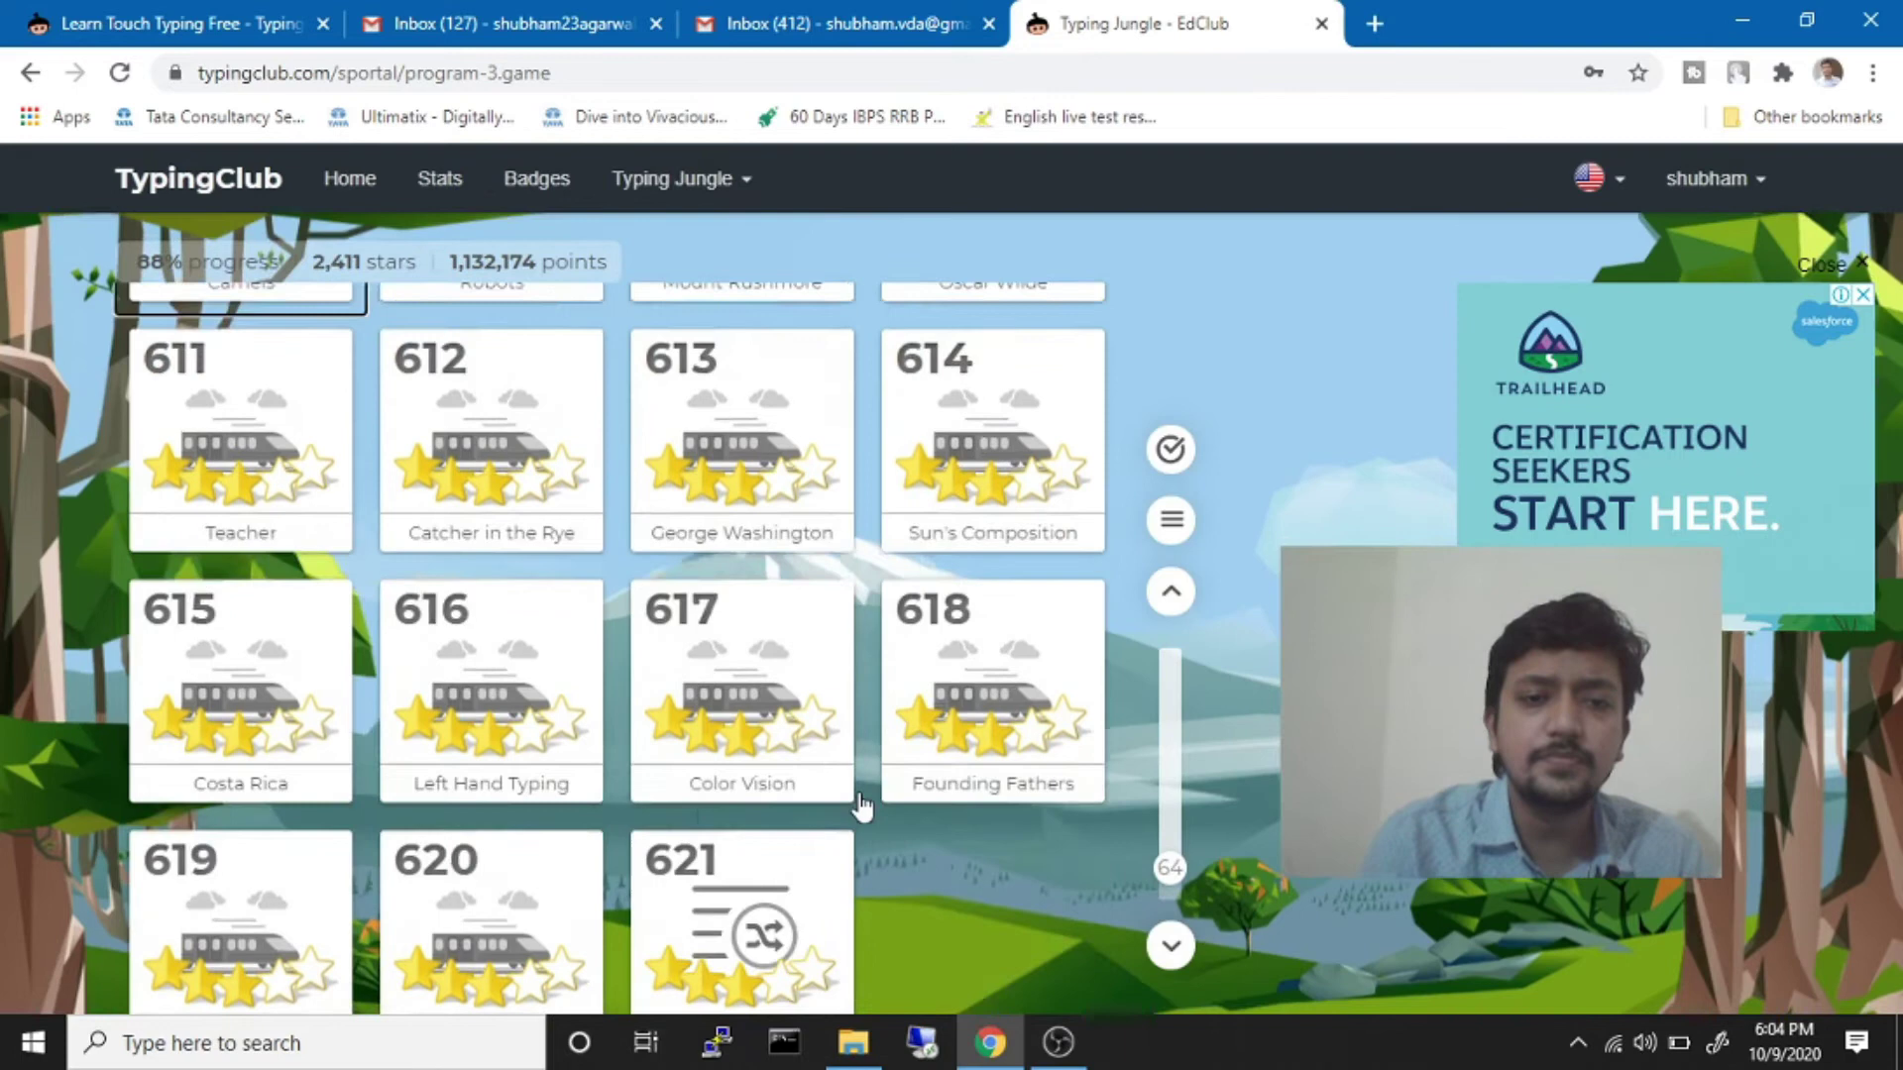
{"action": "scroll", "coordinate": [861, 805], "scroll_direction": "down", "scroll_amount": 5}
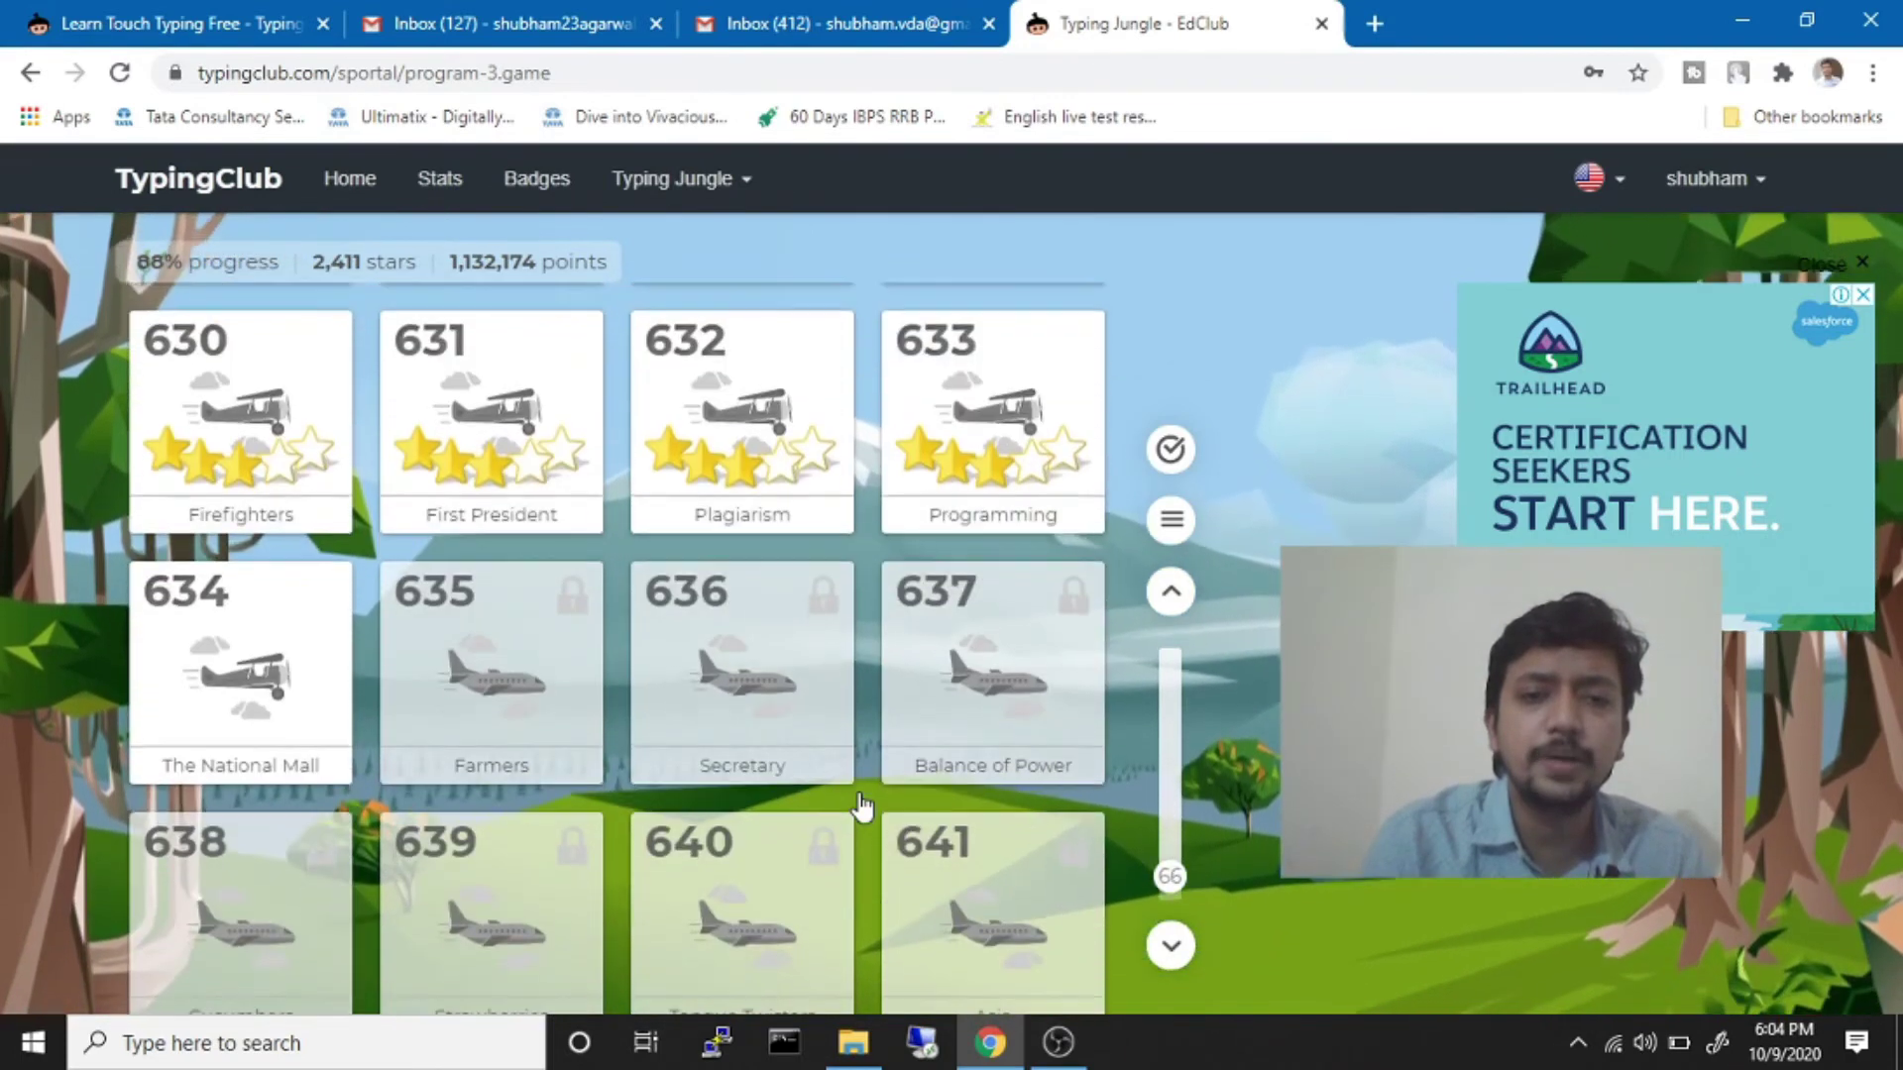
{"action": "scroll", "coordinate": [860, 805], "scroll_direction": "up", "scroll_amount": 9}
{"action": "scroll", "coordinate": [860, 805], "scroll_direction": "up", "scroll_amount": 13}
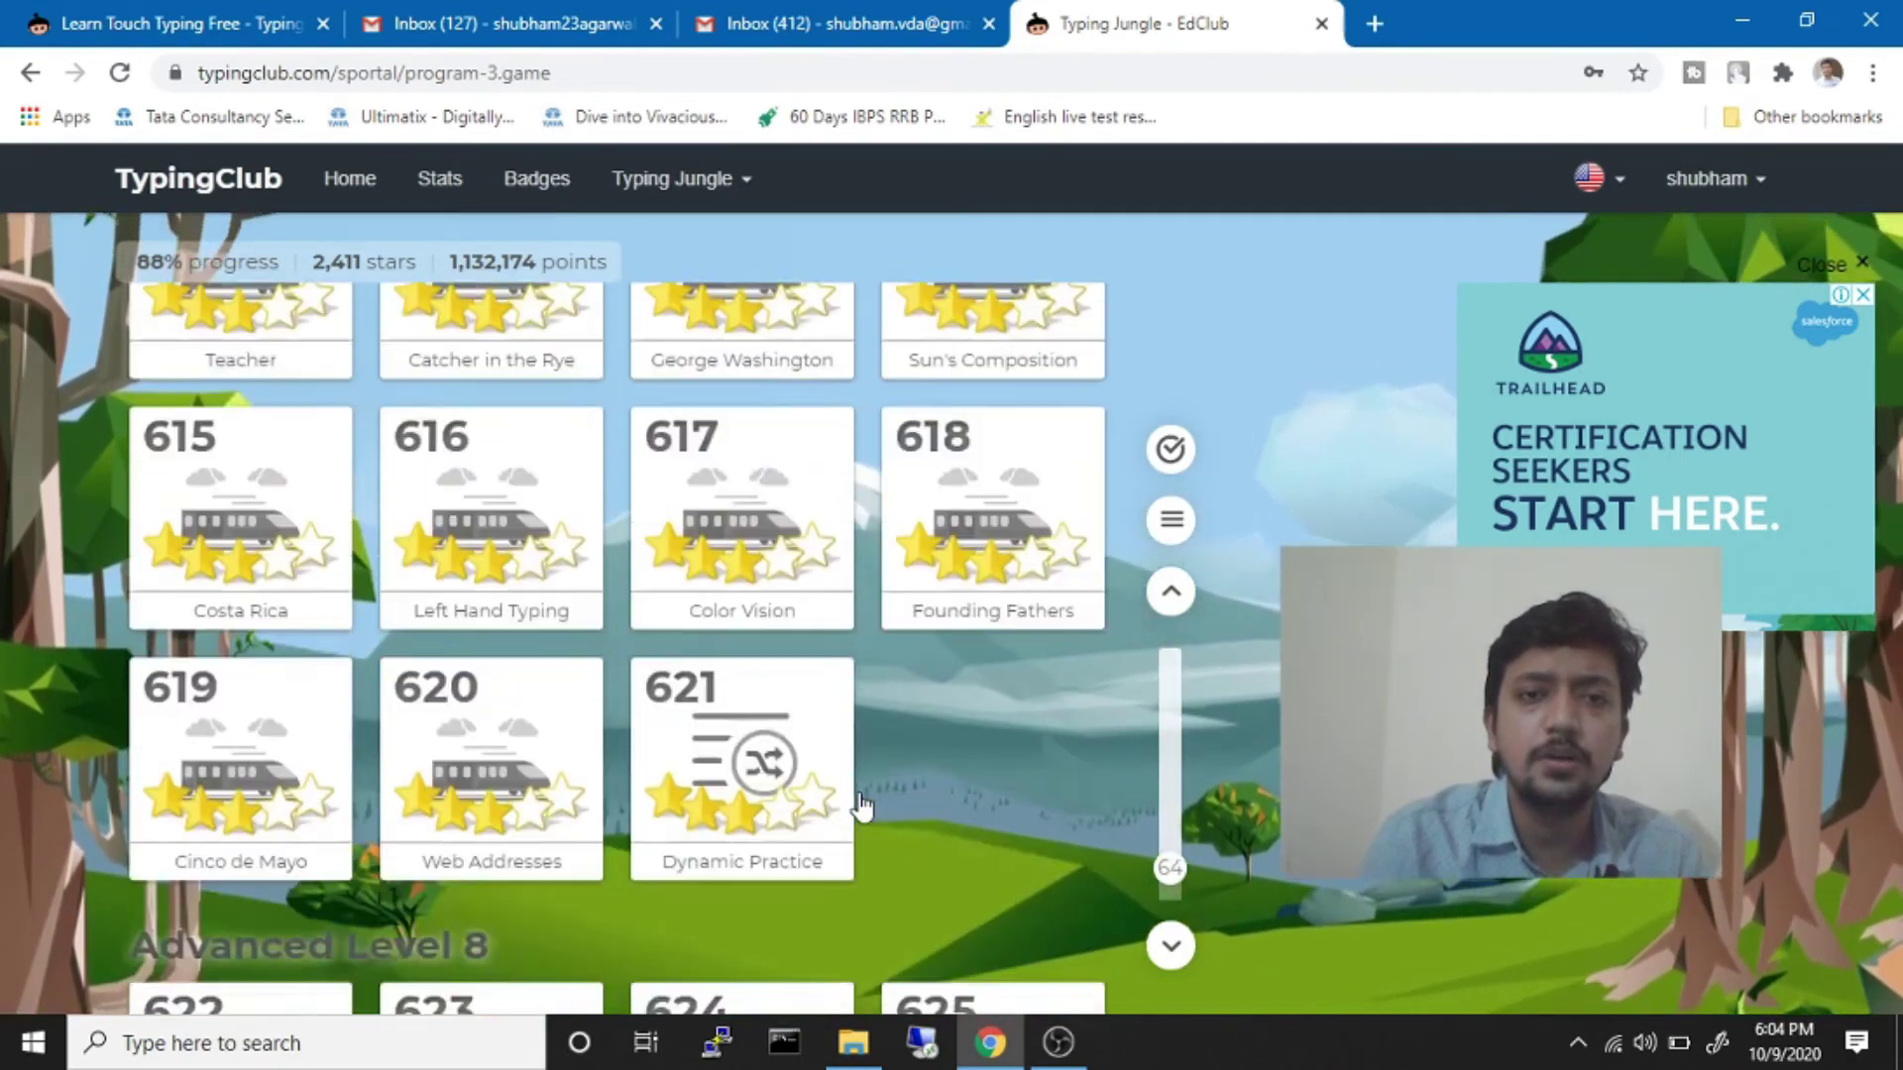
{"action": "scroll", "coordinate": [860, 805], "scroll_direction": "up", "scroll_amount": 10}
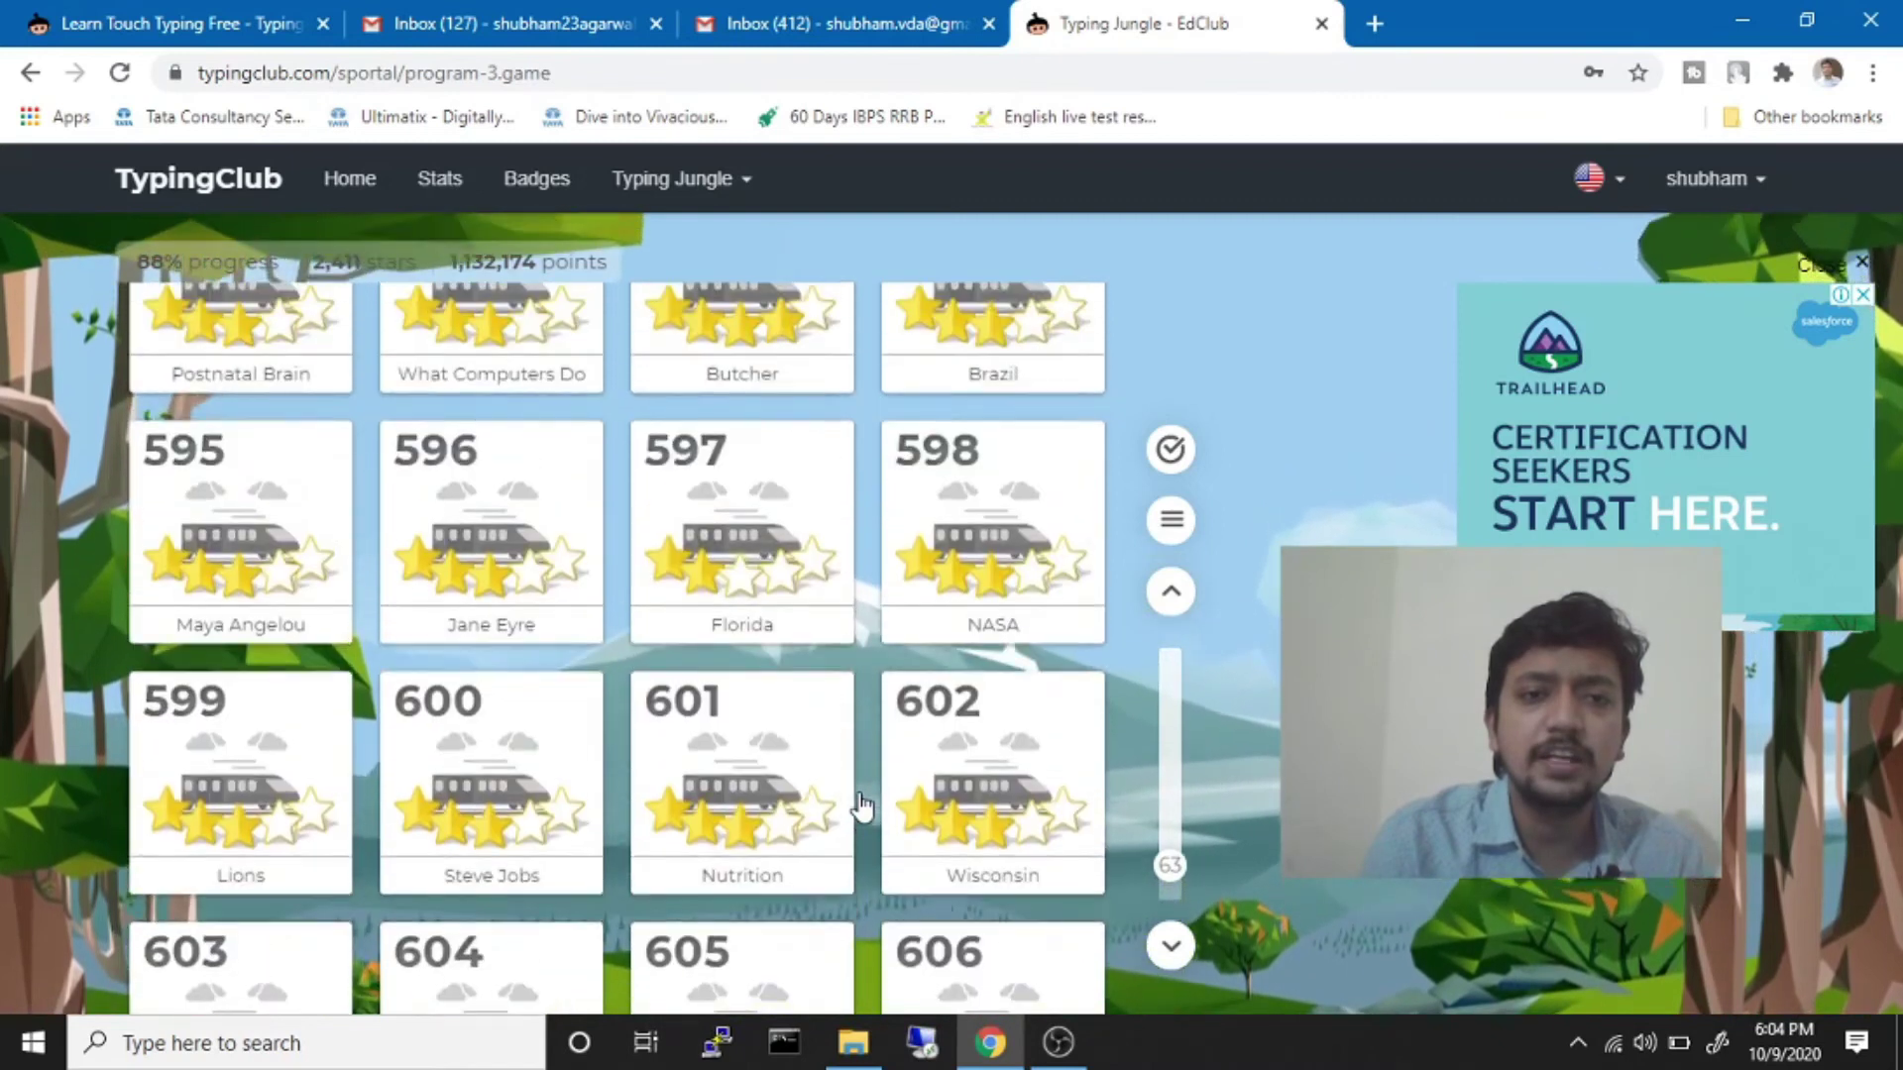
{"action": "scroll", "coordinate": [858, 793], "scroll_direction": "up", "scroll_amount": 1}
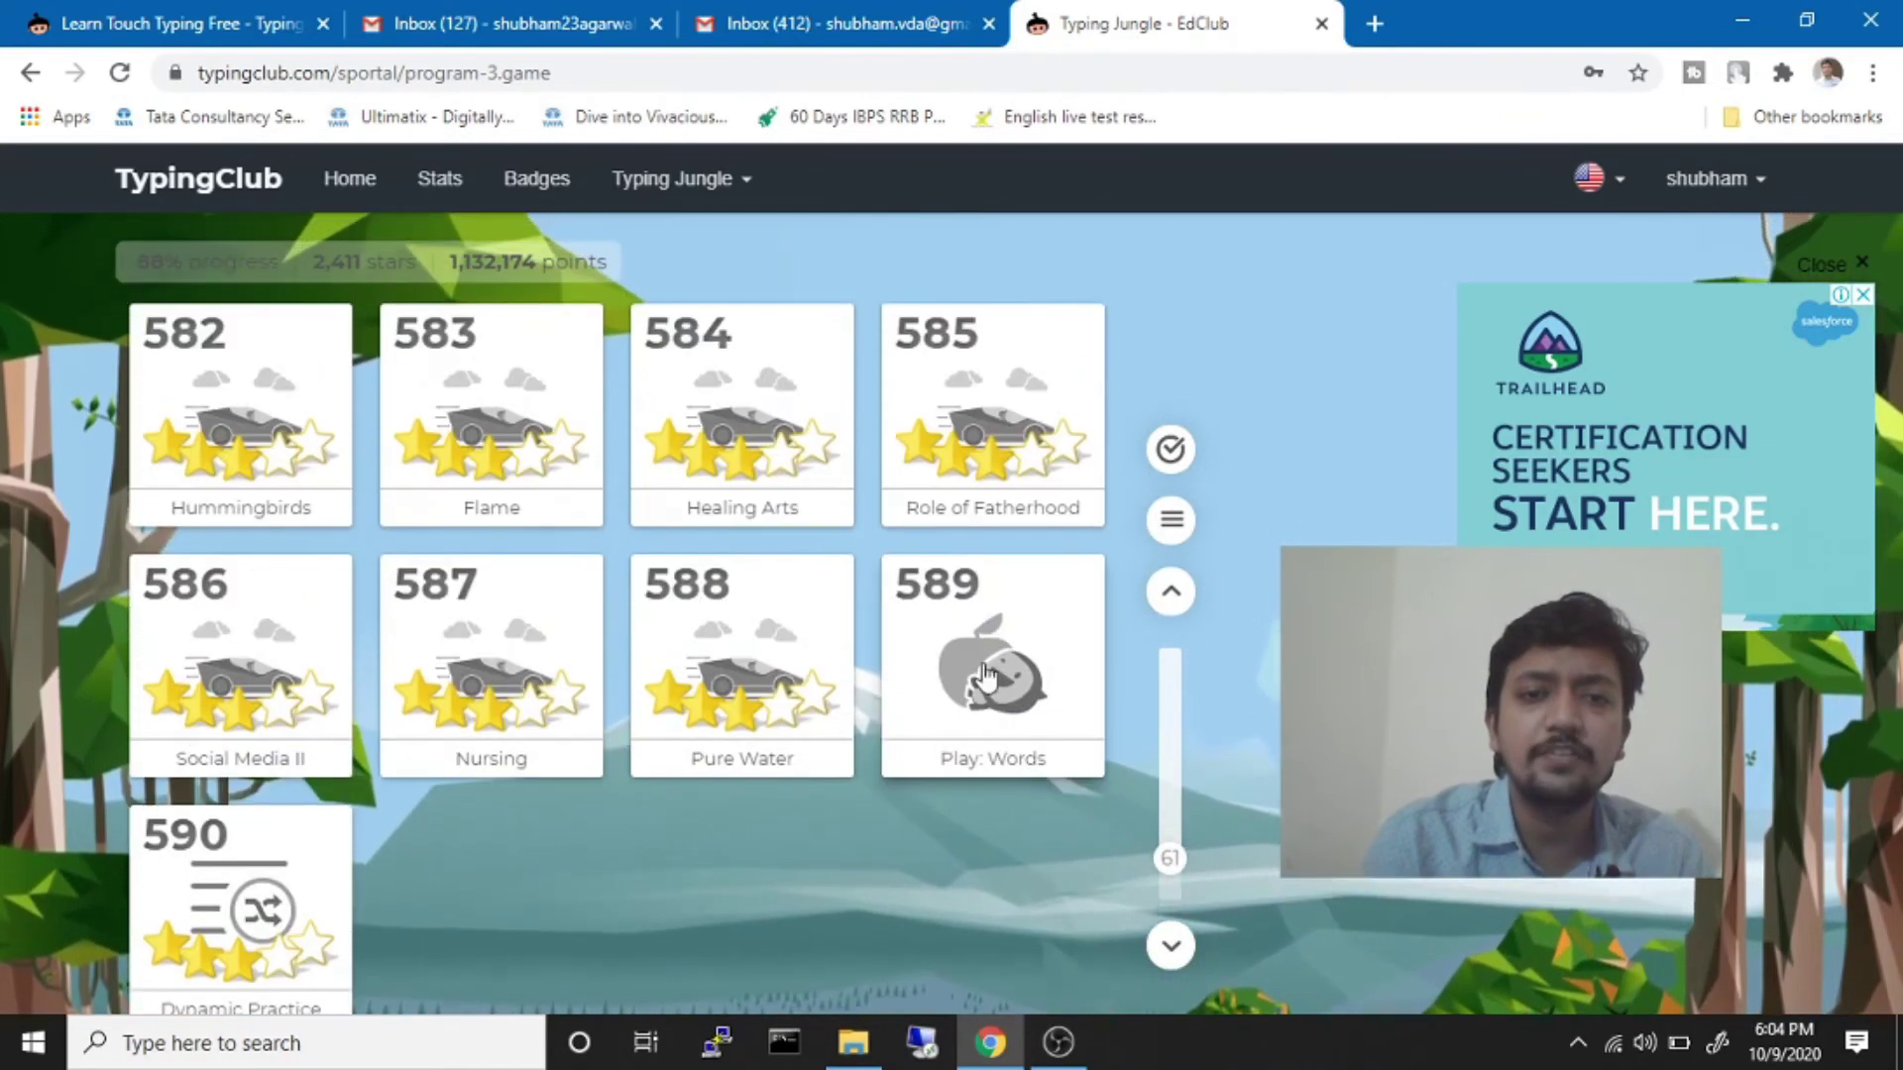
{"action": "left_click", "coordinate": [932, 724]}
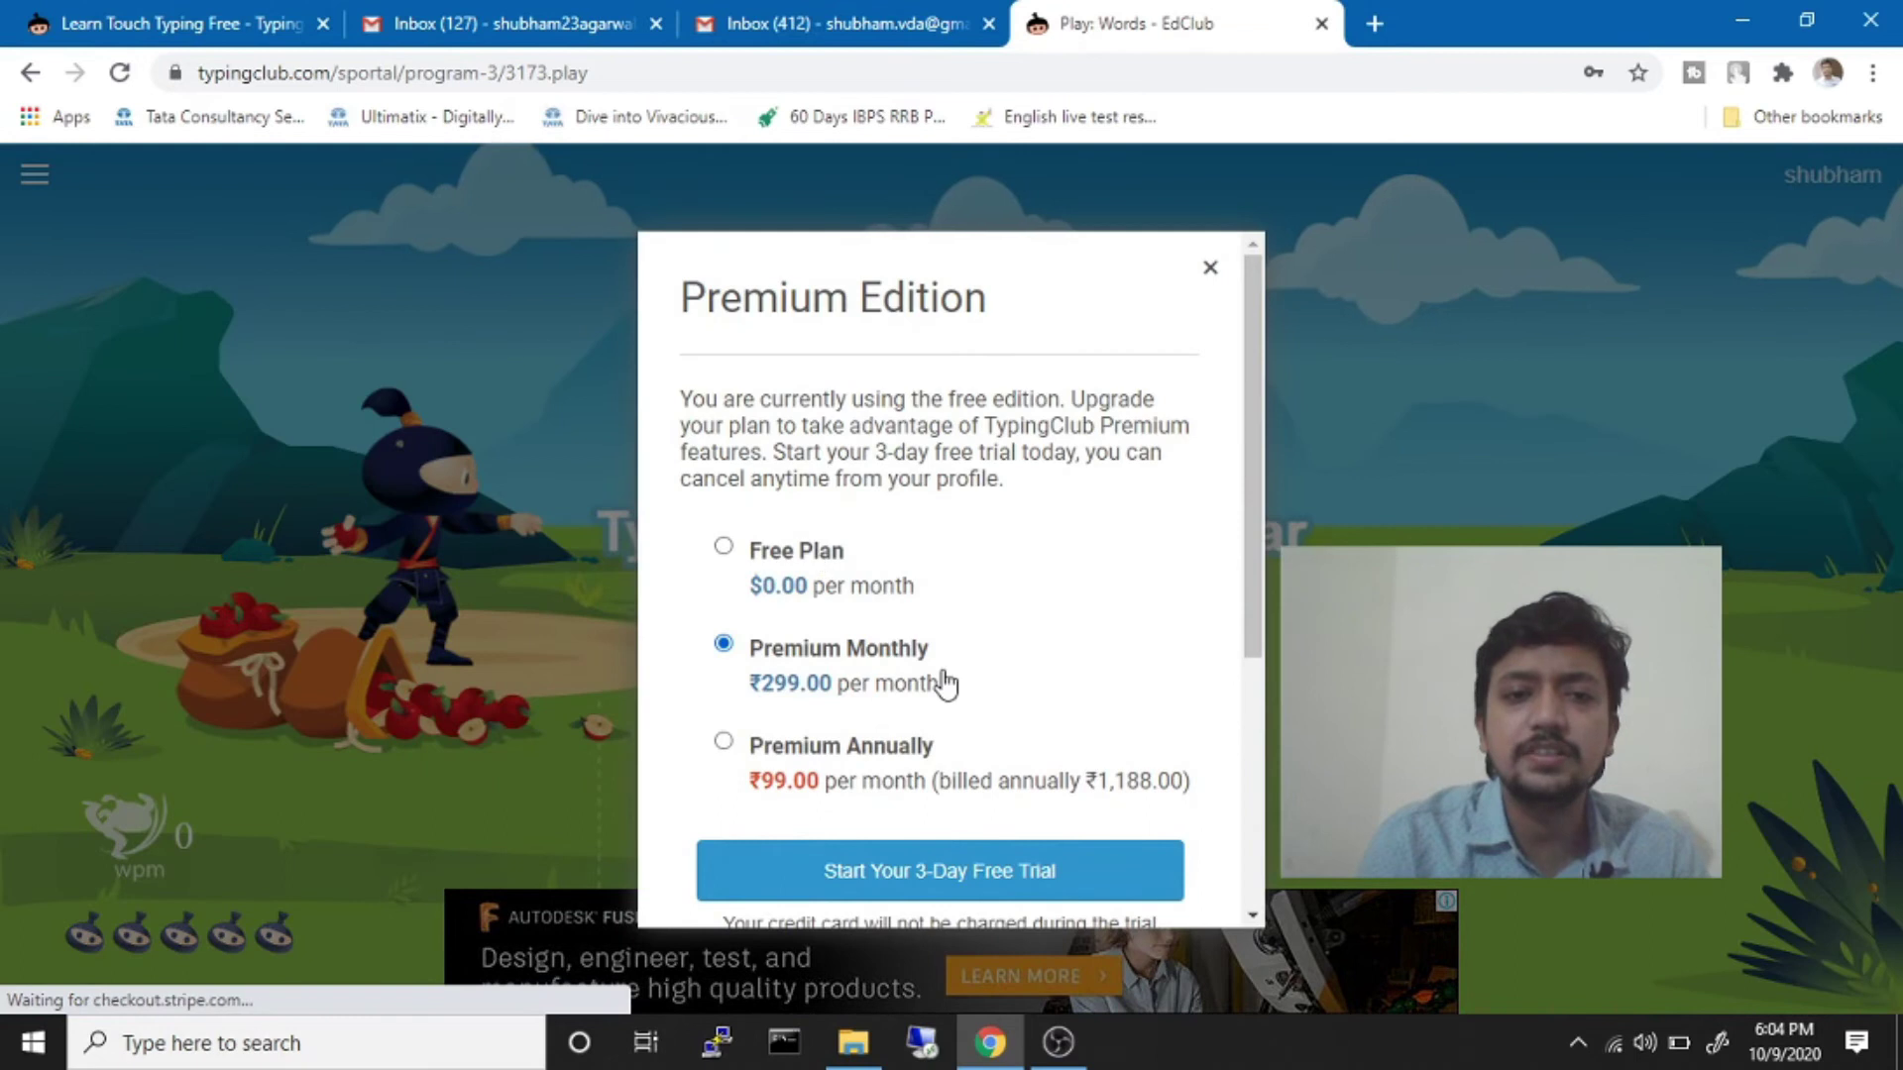
Look over the Premium Edition upgrade offer, then close it with its ×
{"action": "scroll", "coordinate": [943, 680], "scroll_direction": "down", "scroll_amount": 4}
{"action": "scroll", "coordinate": [943, 680], "scroll_direction": "up", "scroll_amount": 2}
{"action": "scroll", "coordinate": [944, 681], "scroll_direction": "up", "scroll_amount": 2}
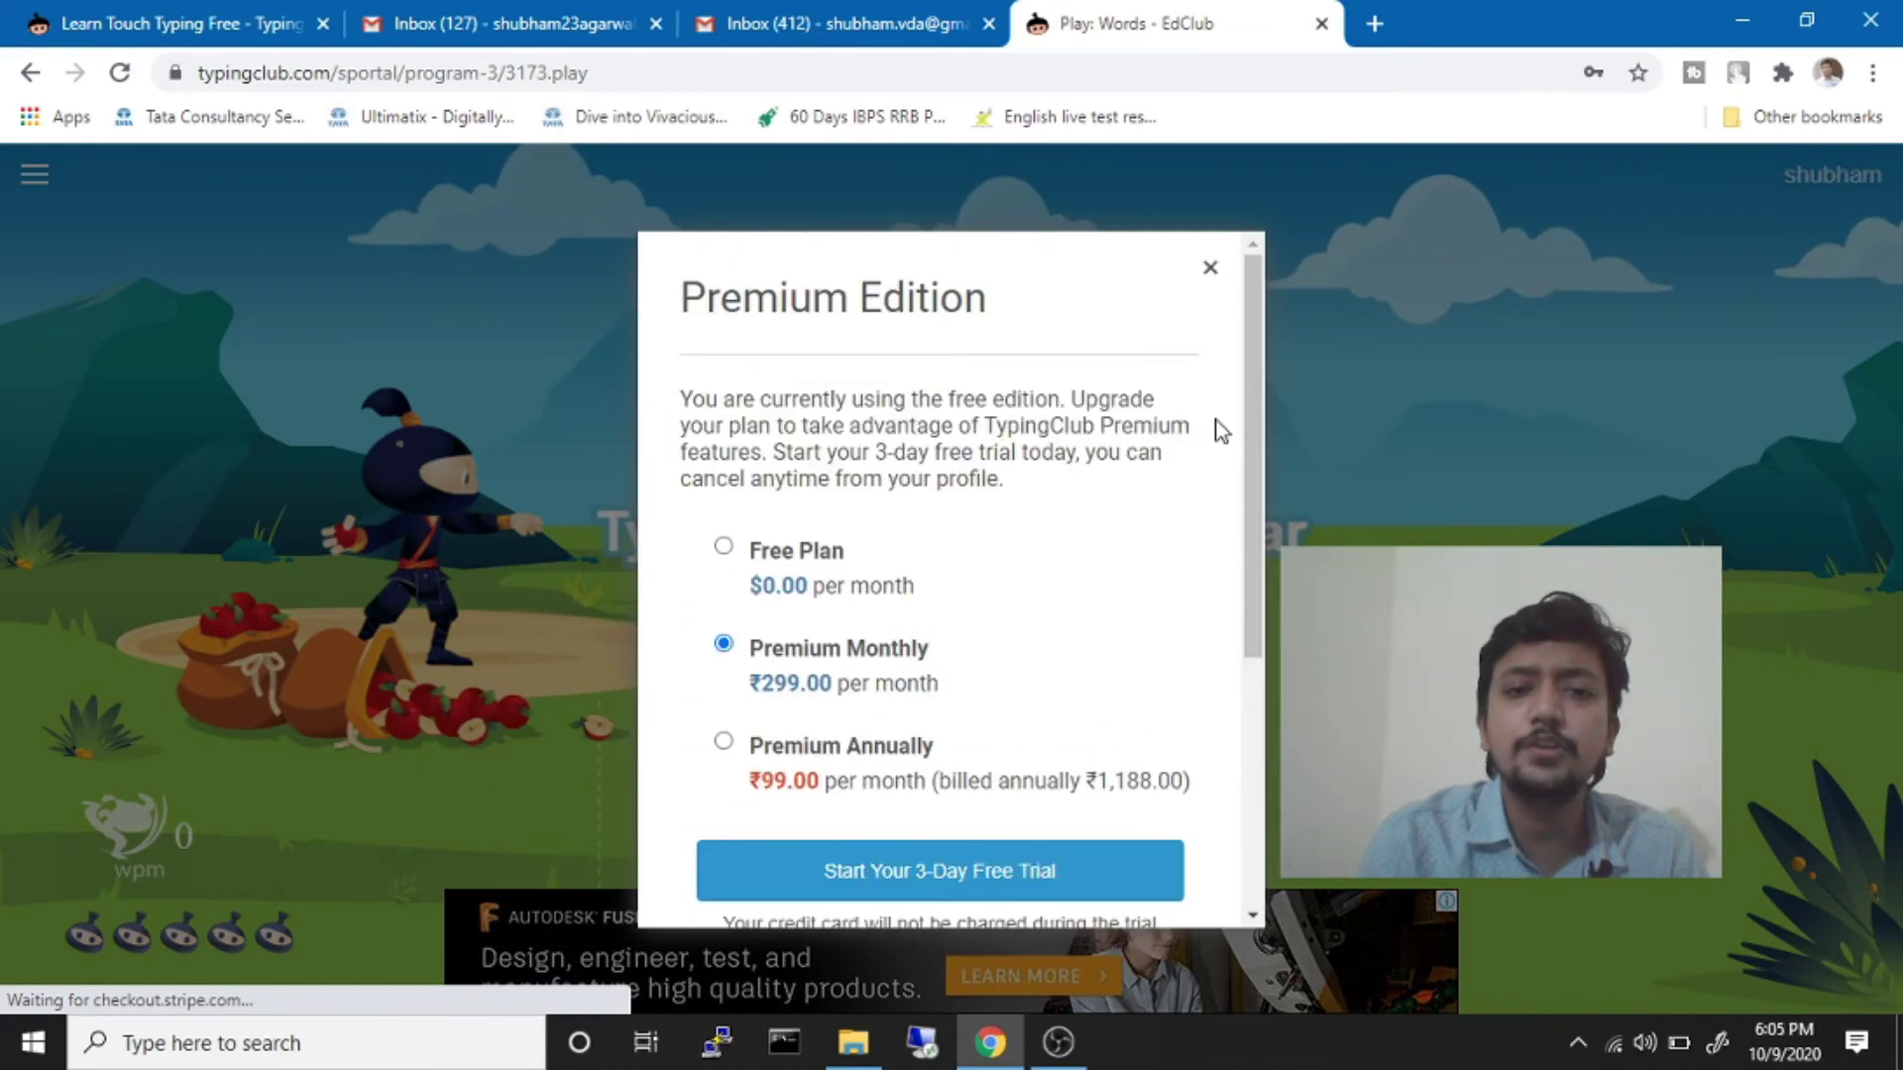
{"action": "left_click", "coordinate": [1211, 270]}
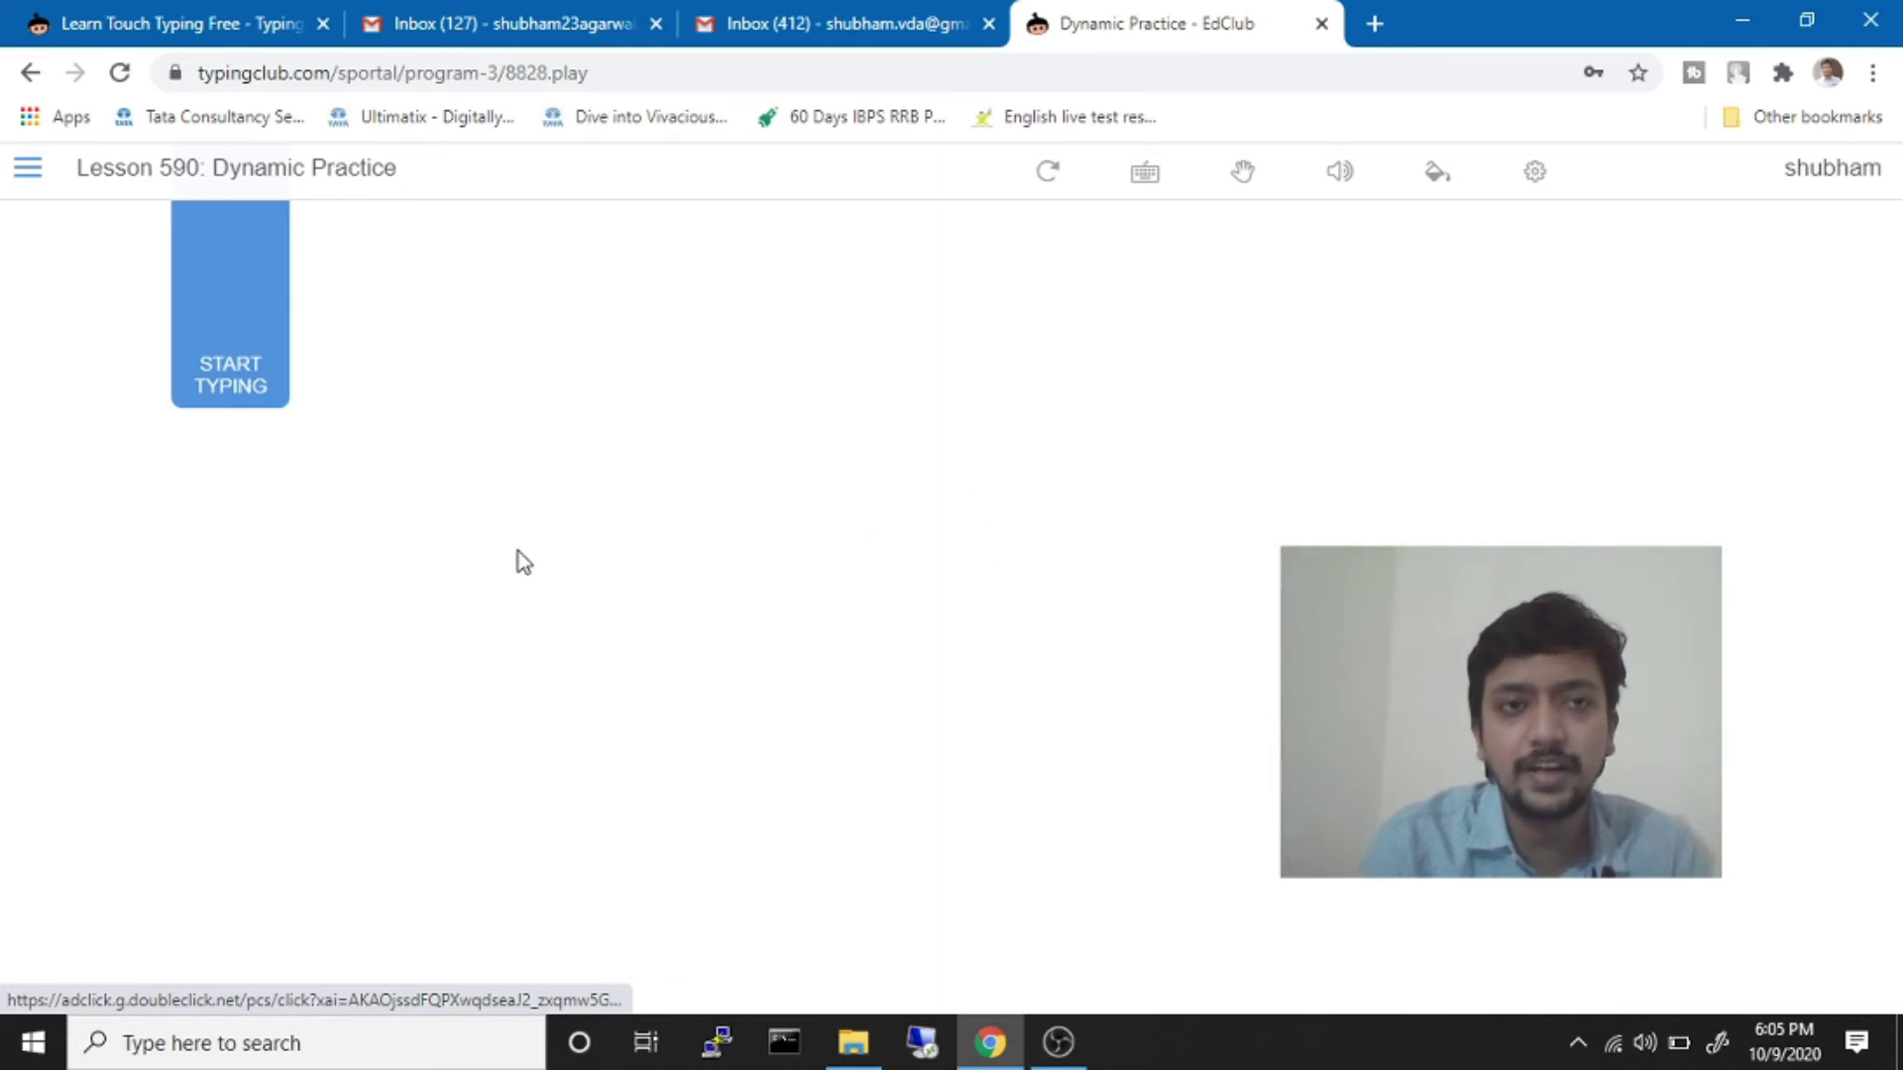
Select the Lesson 590 page URL in the address bar
{"action": "left_click", "coordinate": [703, 68]}
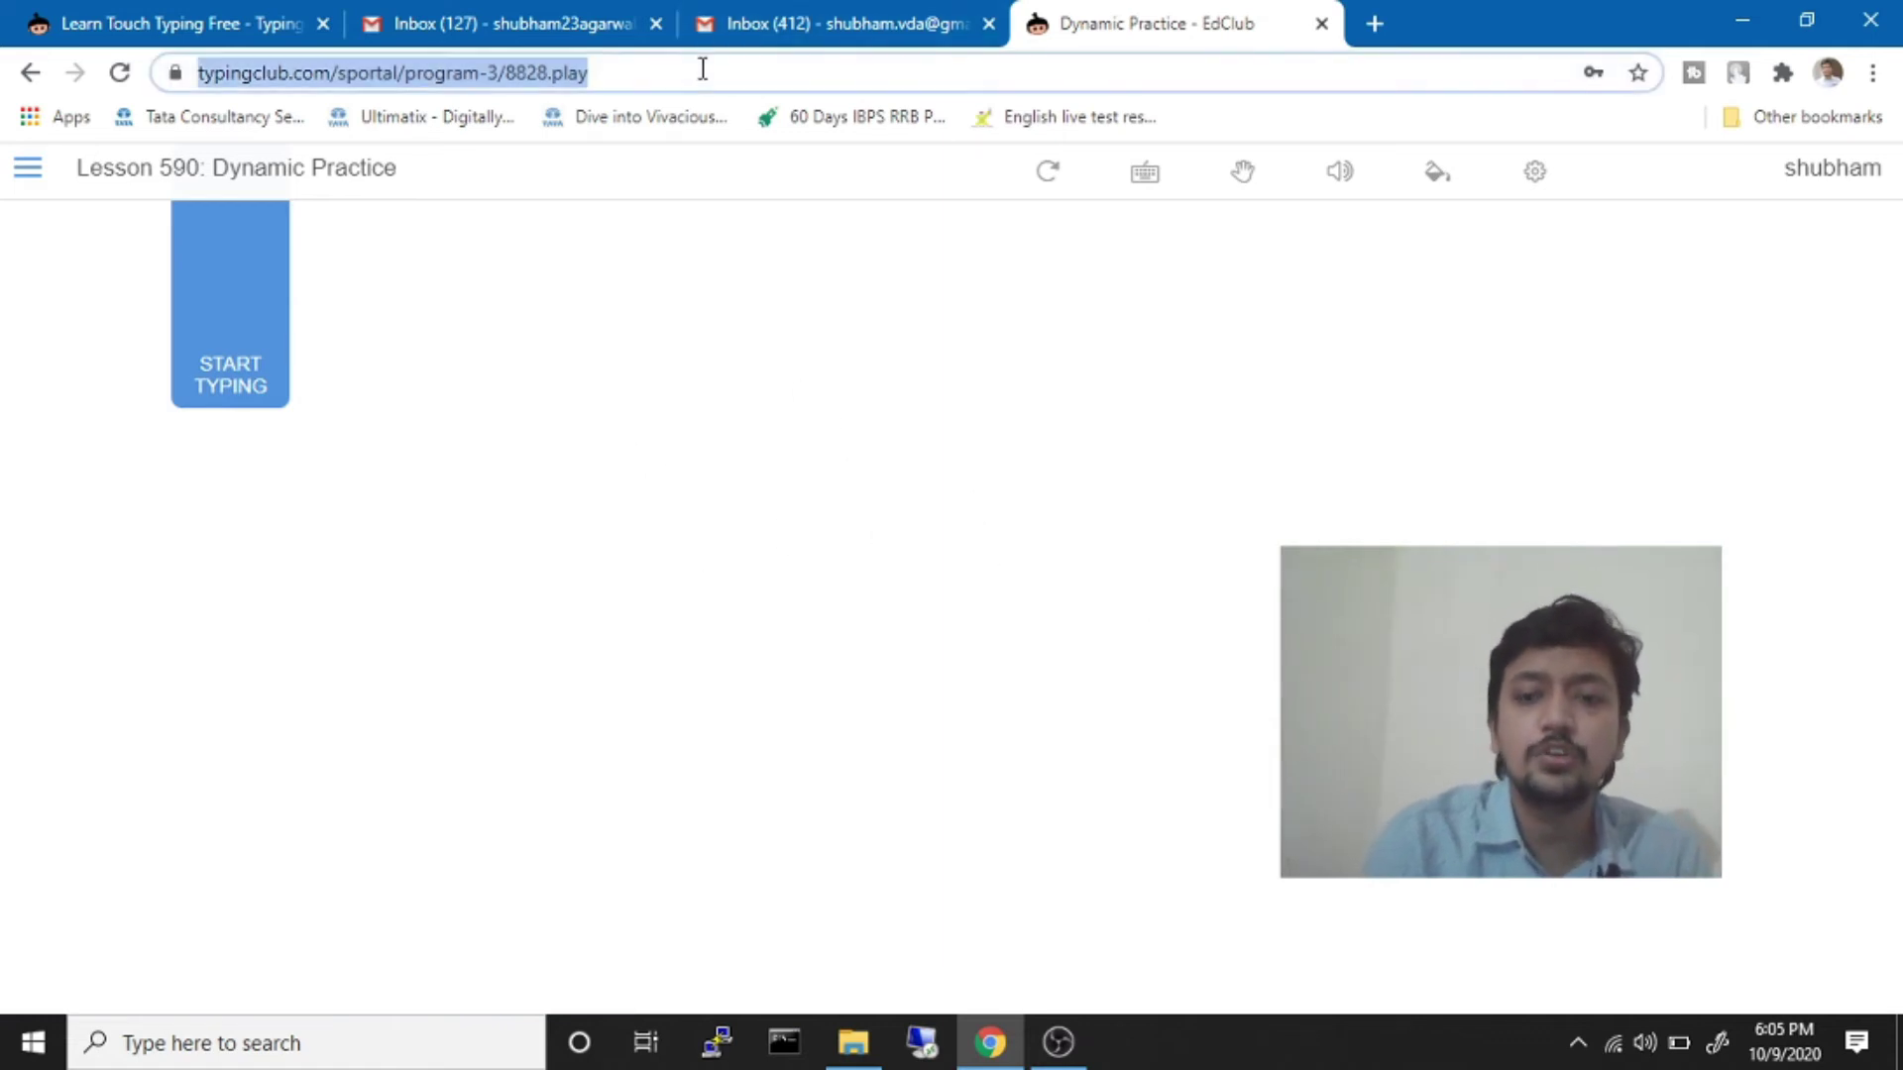
Reload Lesson 590 and type the first line plus 'pome', correcting one wrong letter
{"action": "key", "text": "Return"}
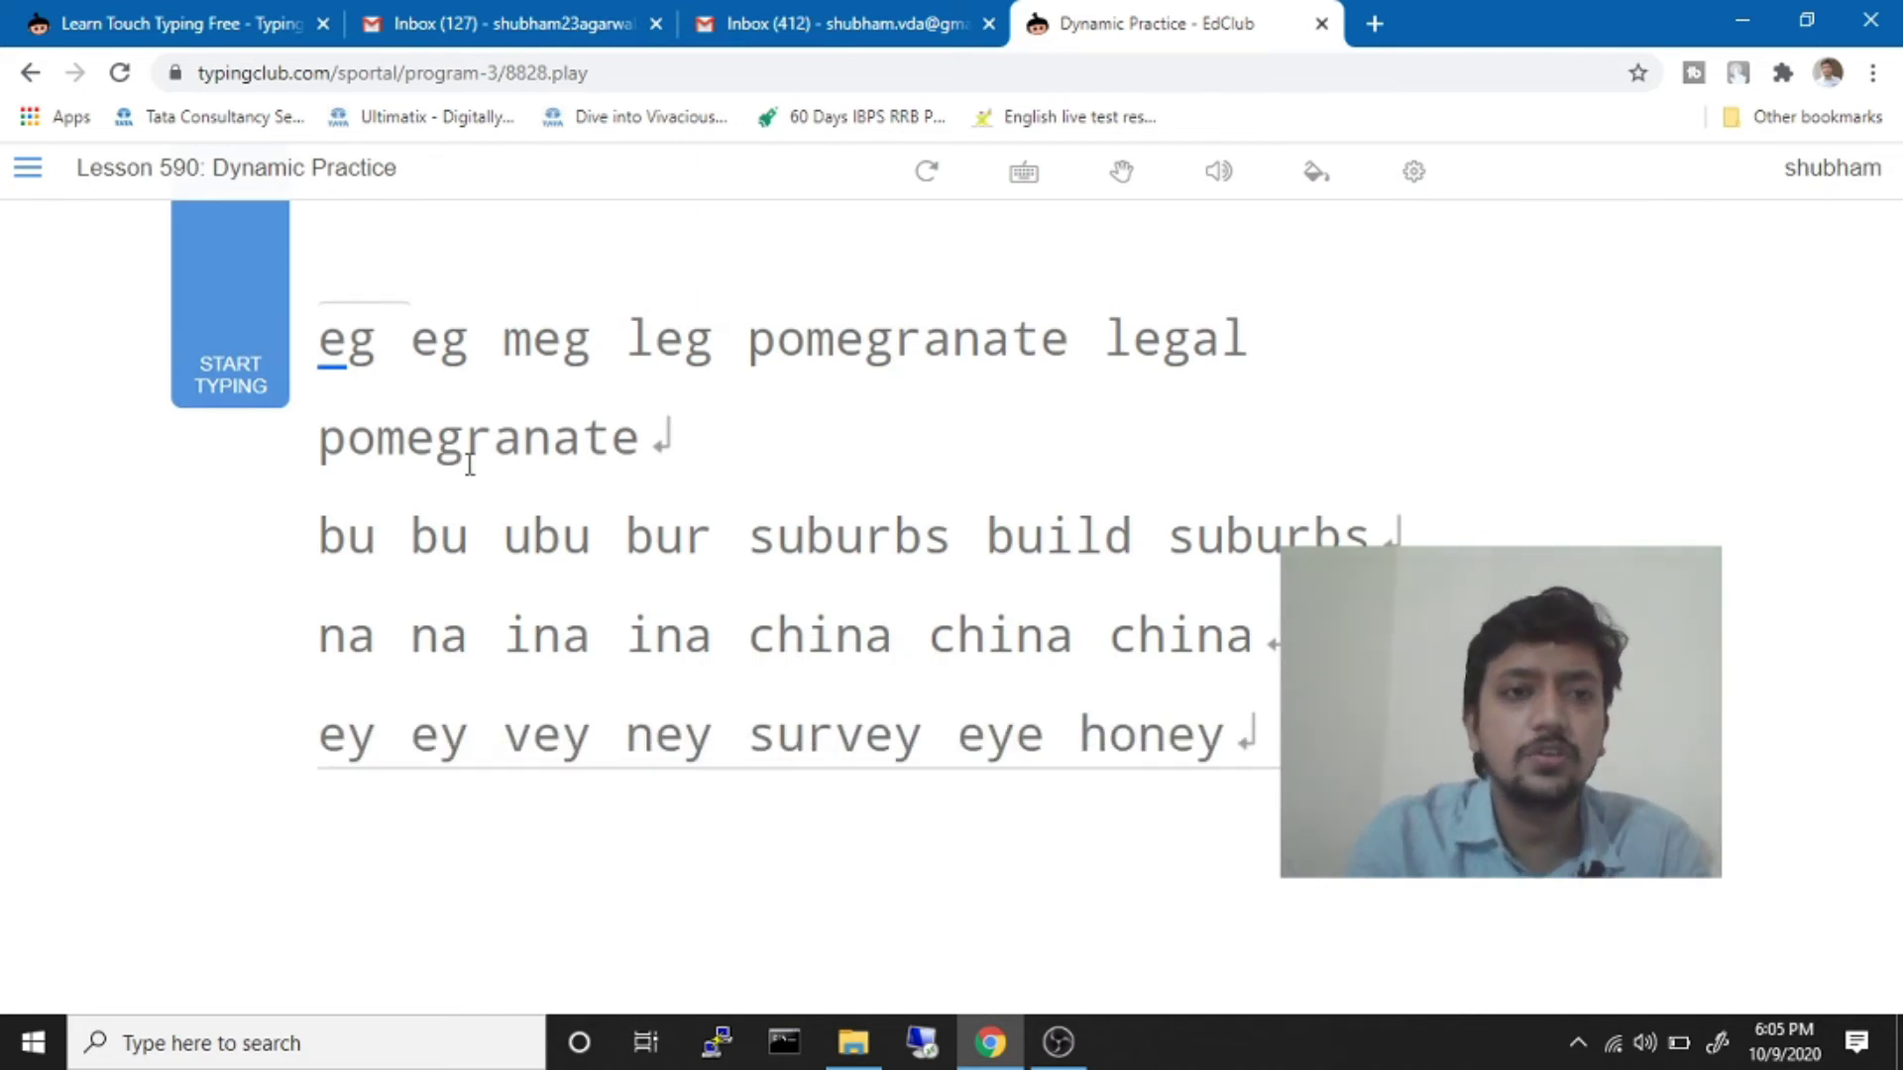
{"action": "type", "text": "eg eg meh"}
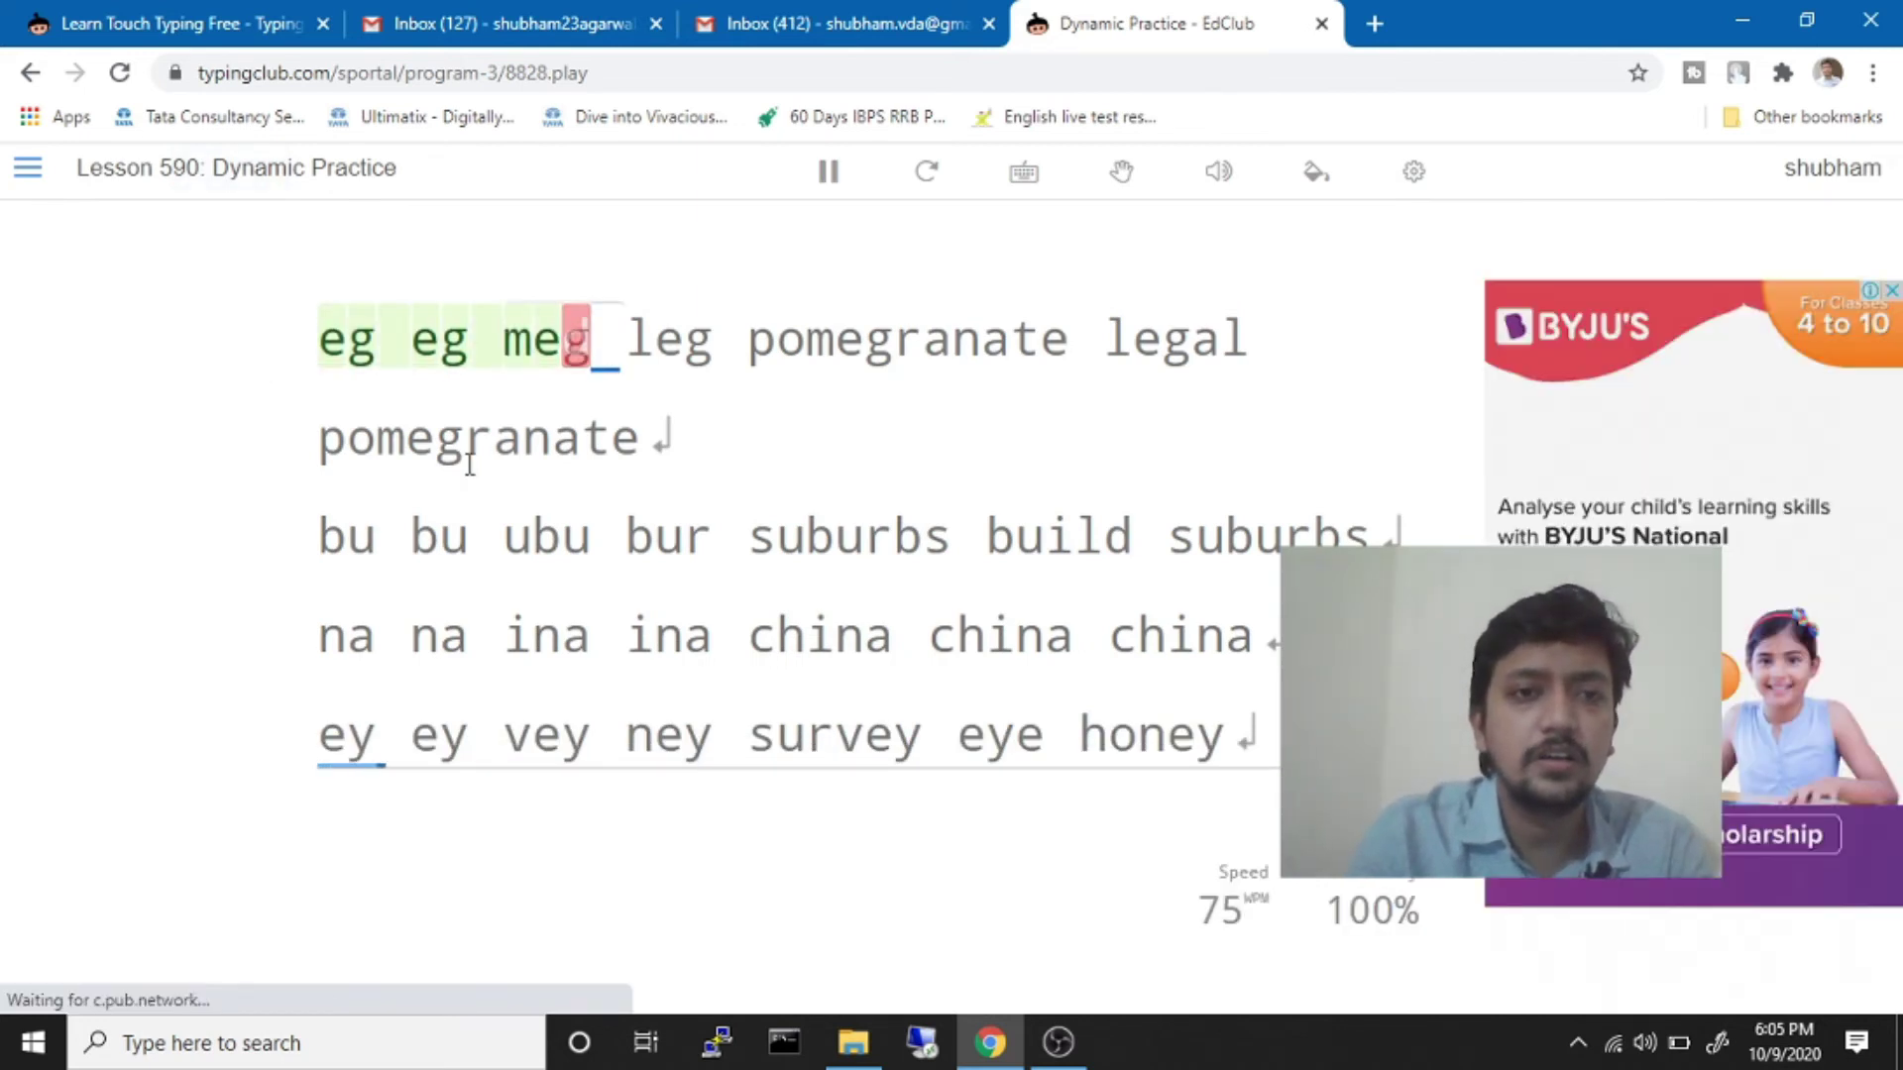
{"action": "type", "text": " leg po"}
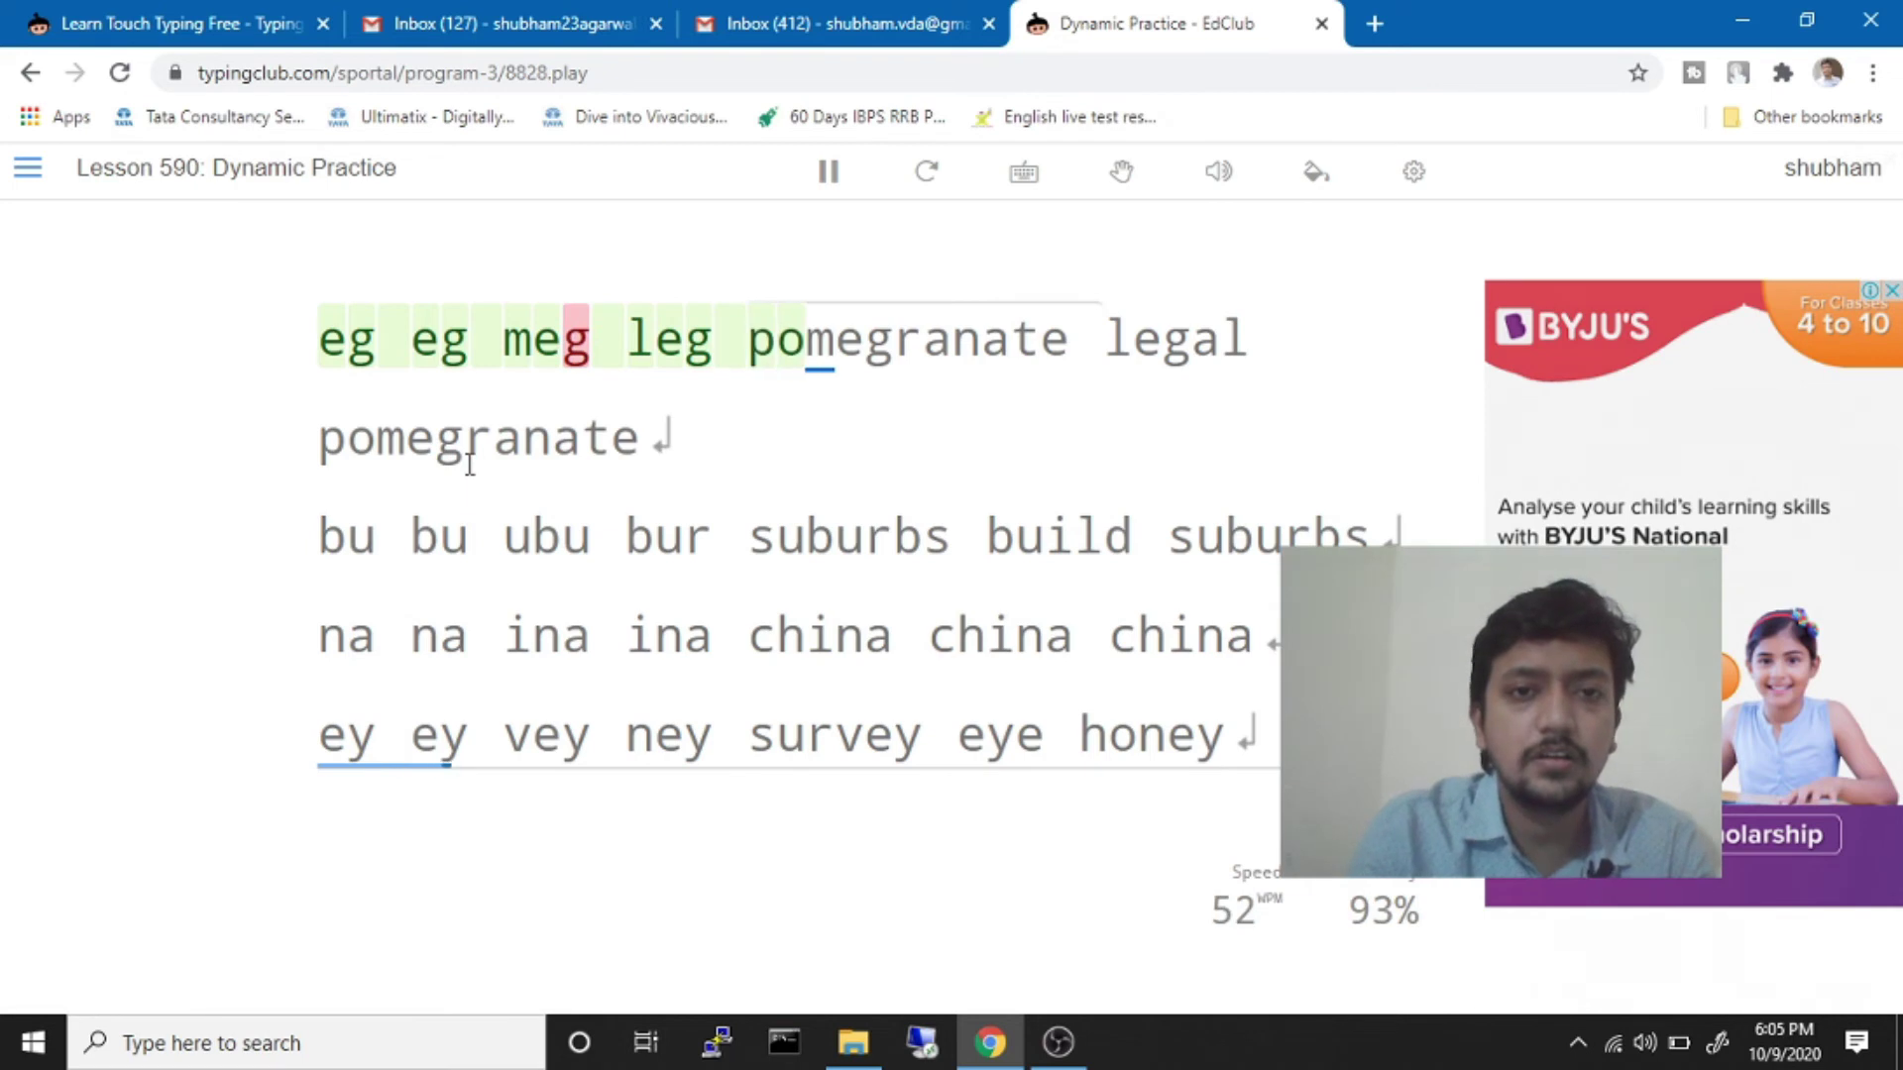
{"action": "type", "text": "megranat"}
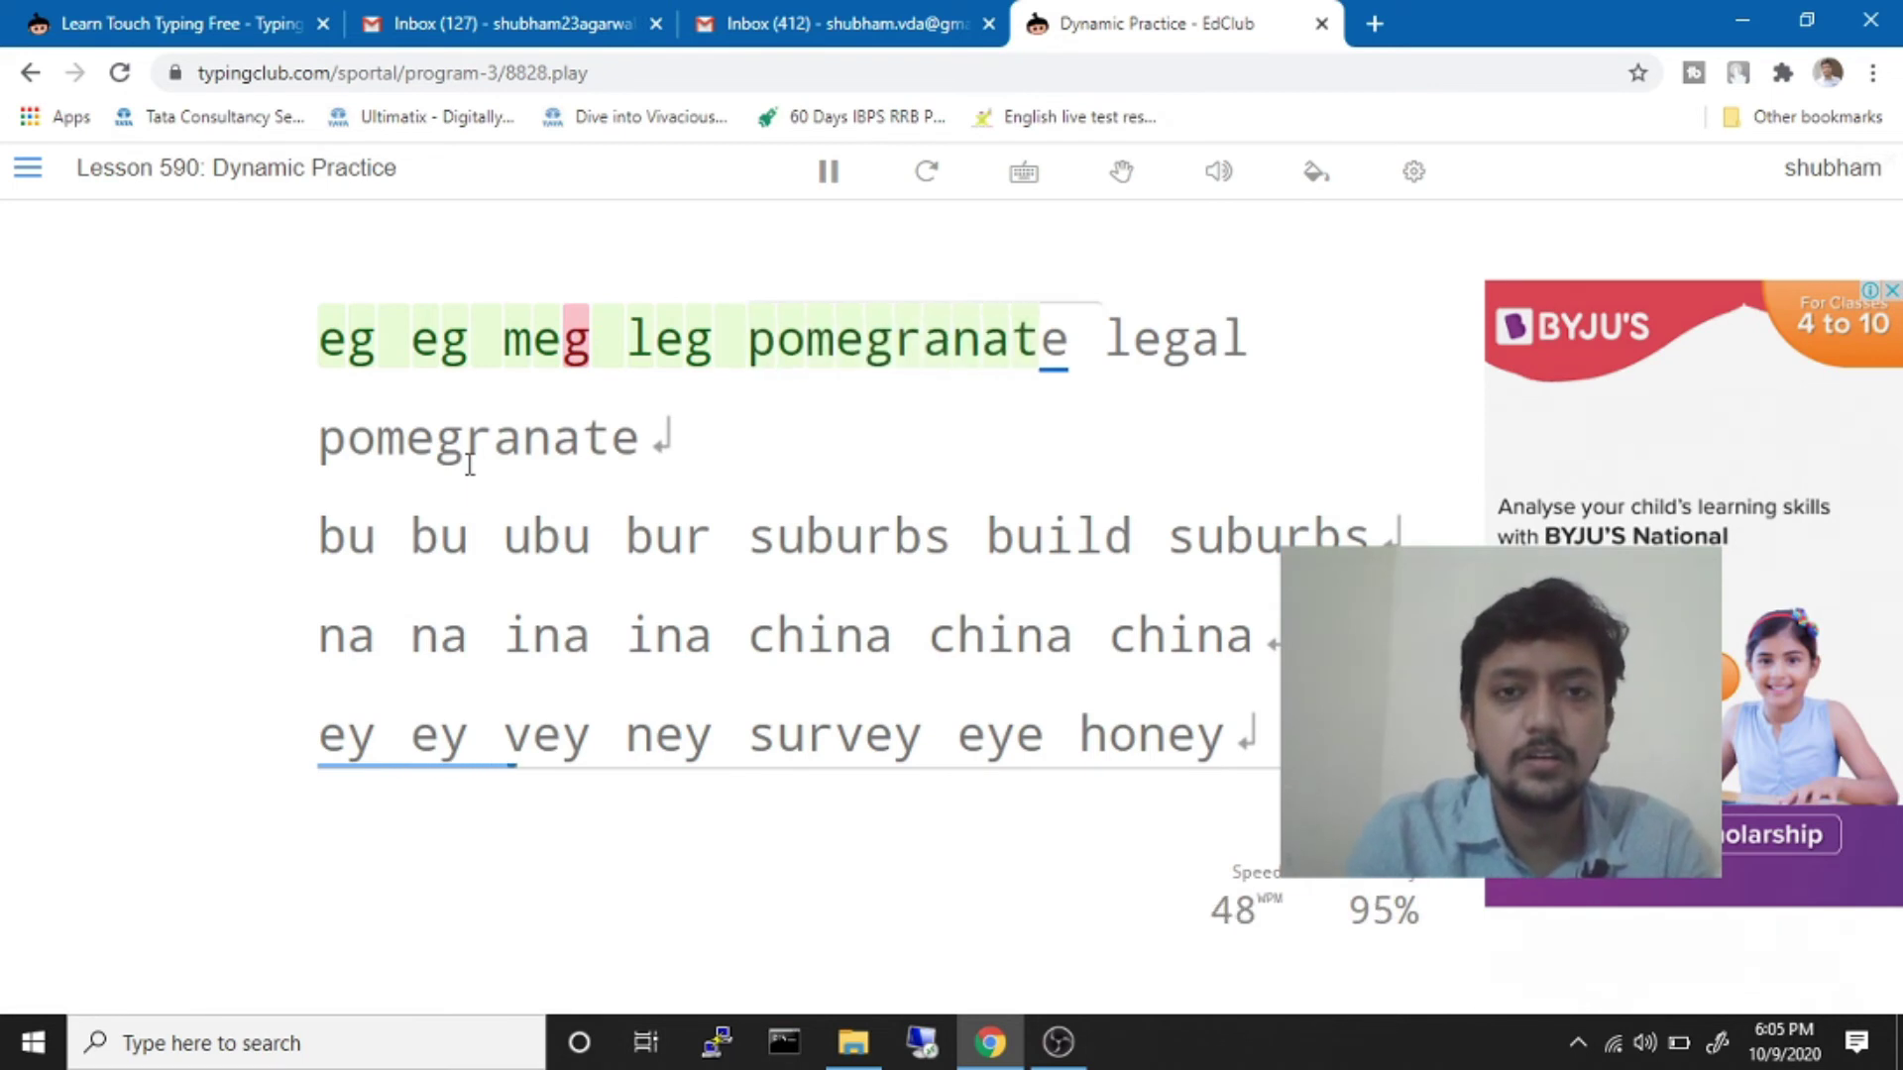
{"action": "type", "text": "e legal "}
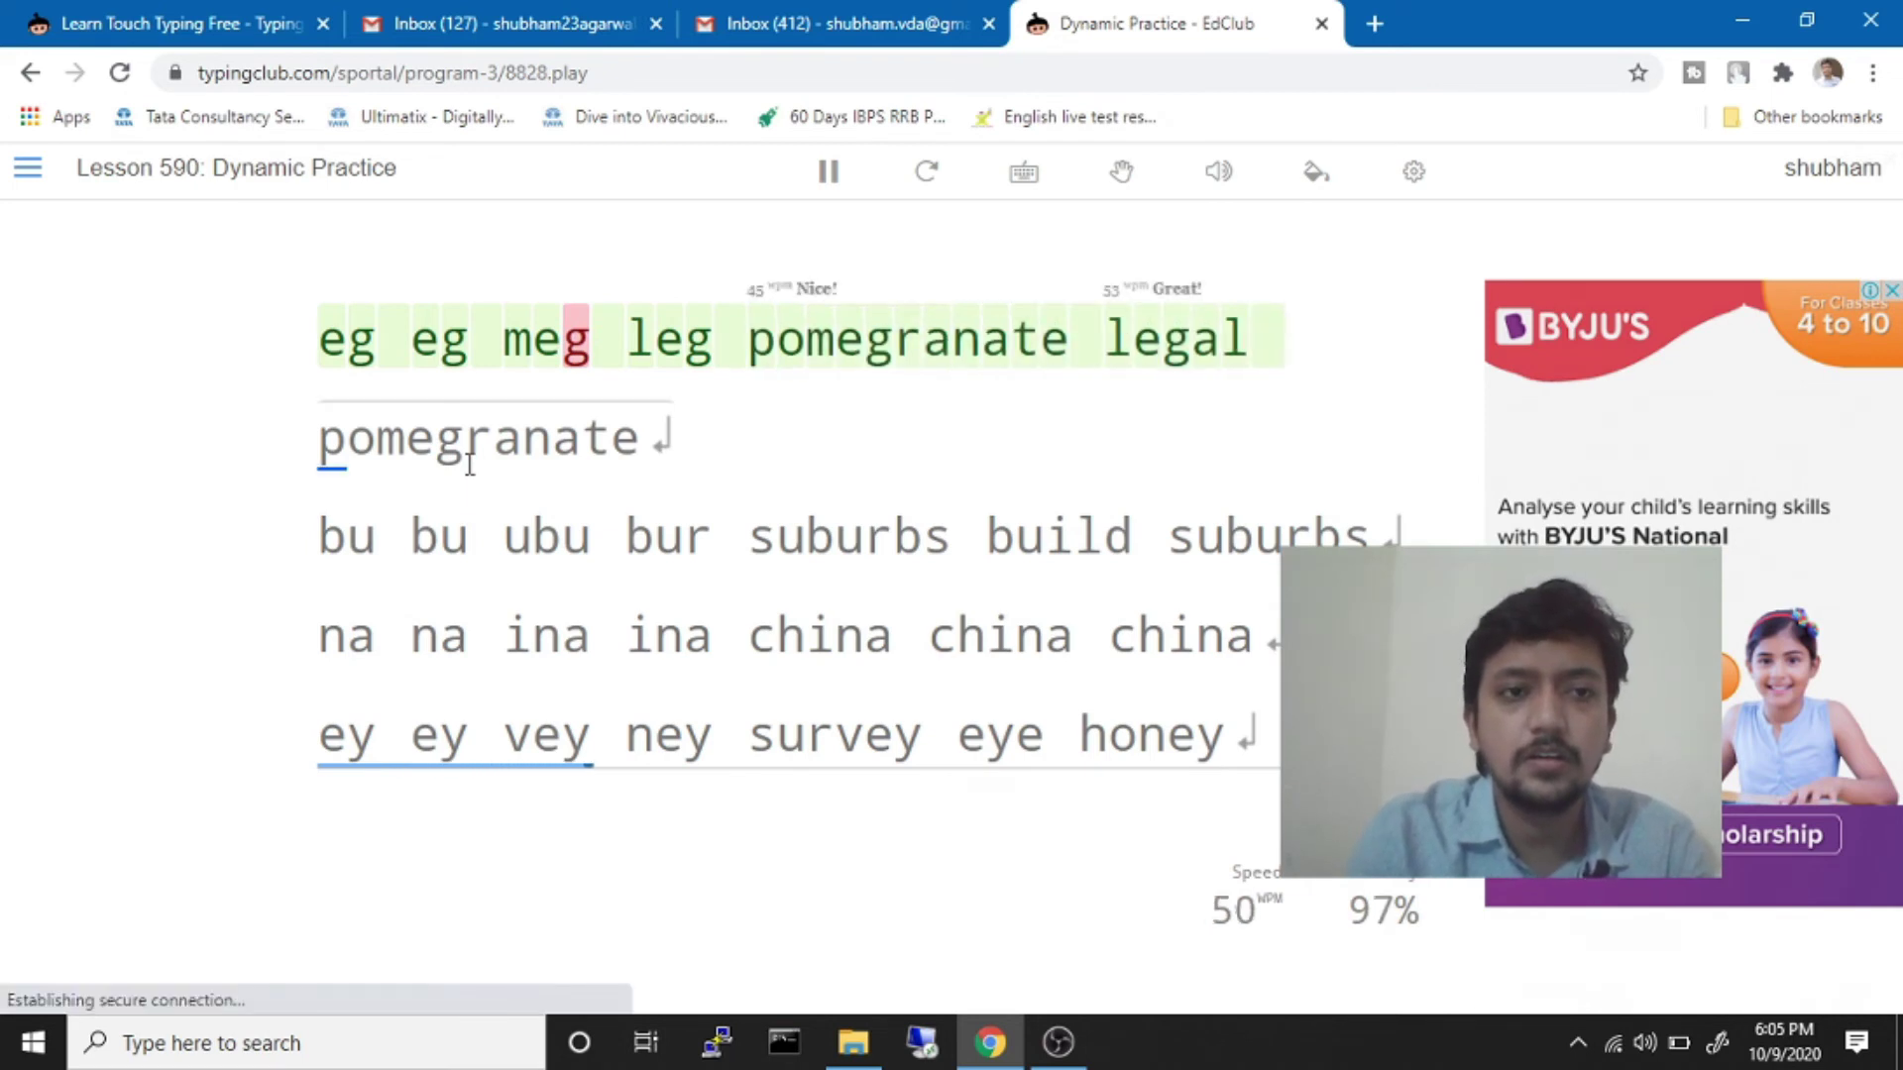
{"action": "type", "text": "pr"}
{"action": "key", "text": "BackSpace"}
{"action": "type", "text": "ome"}
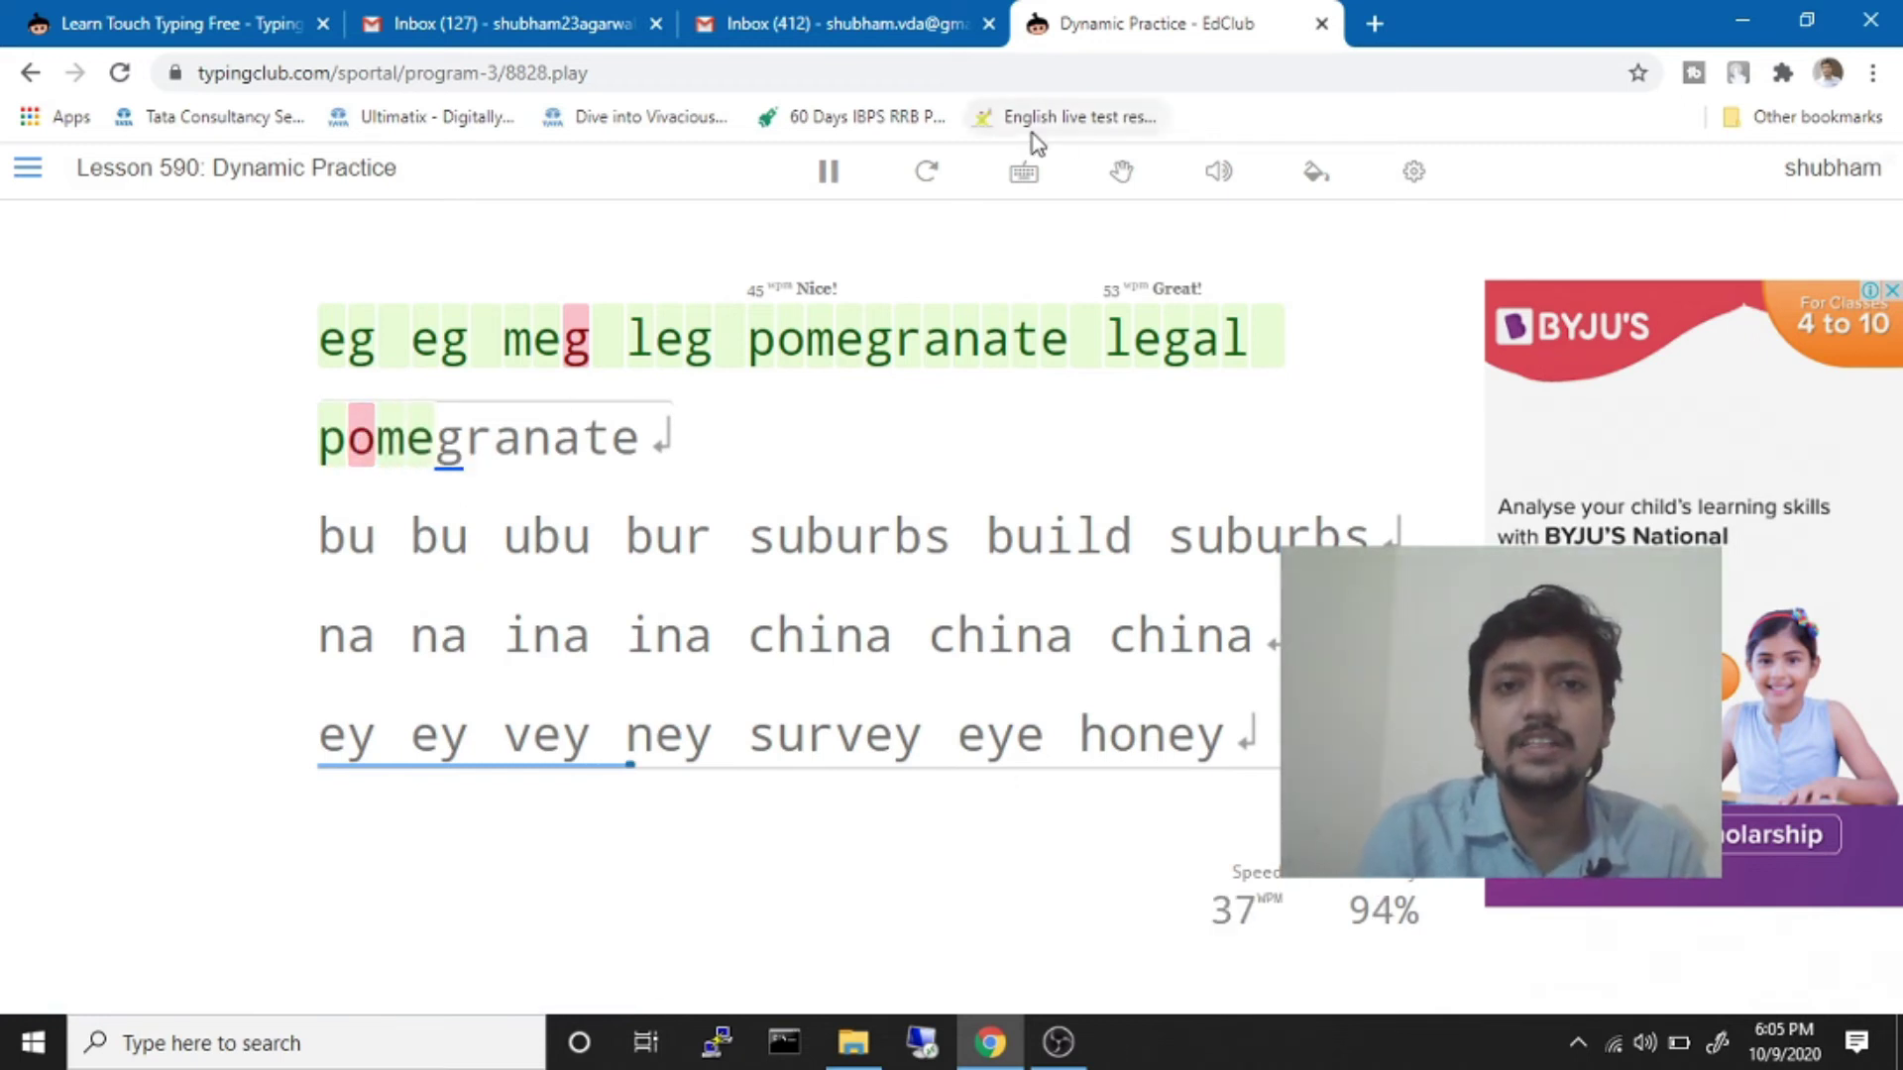
Switch on the on-screen Keyboard Guide
{"action": "left_click", "coordinate": [1022, 177]}
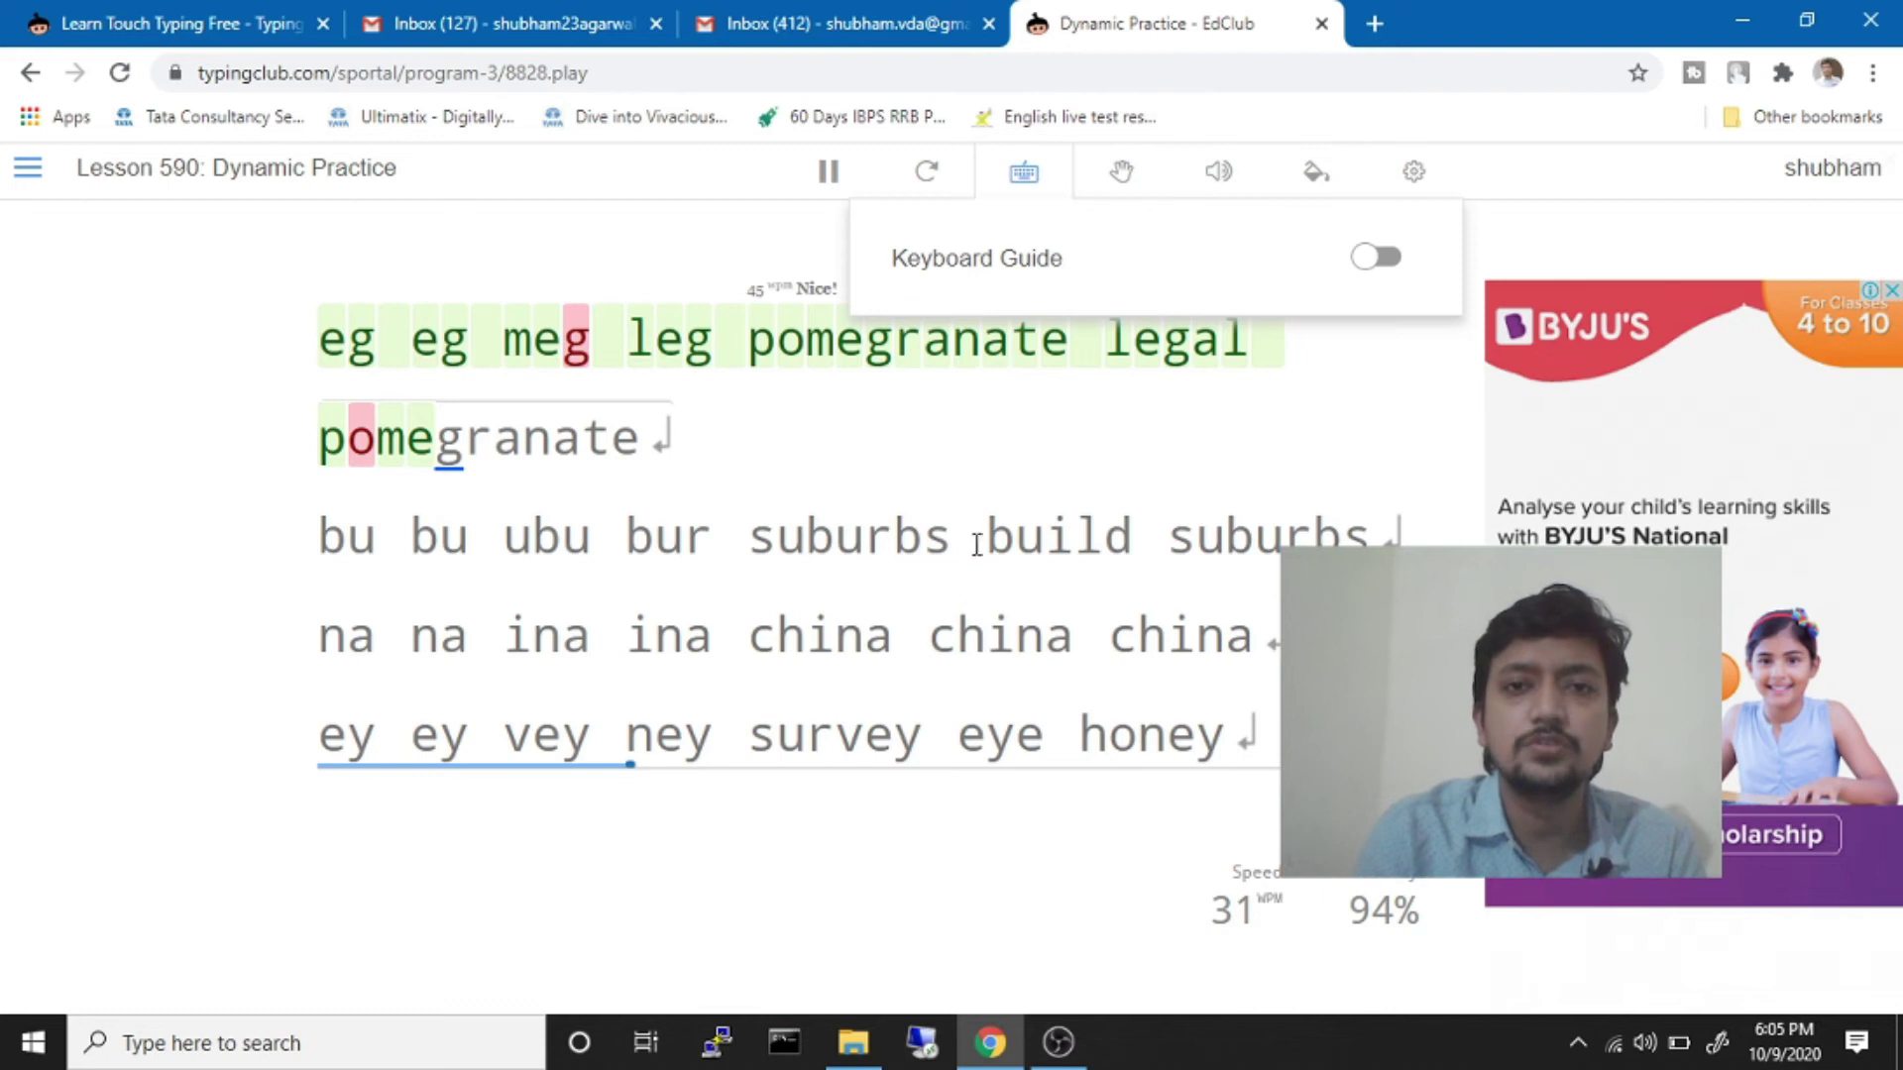
{"action": "left_click", "coordinate": [1400, 261]}
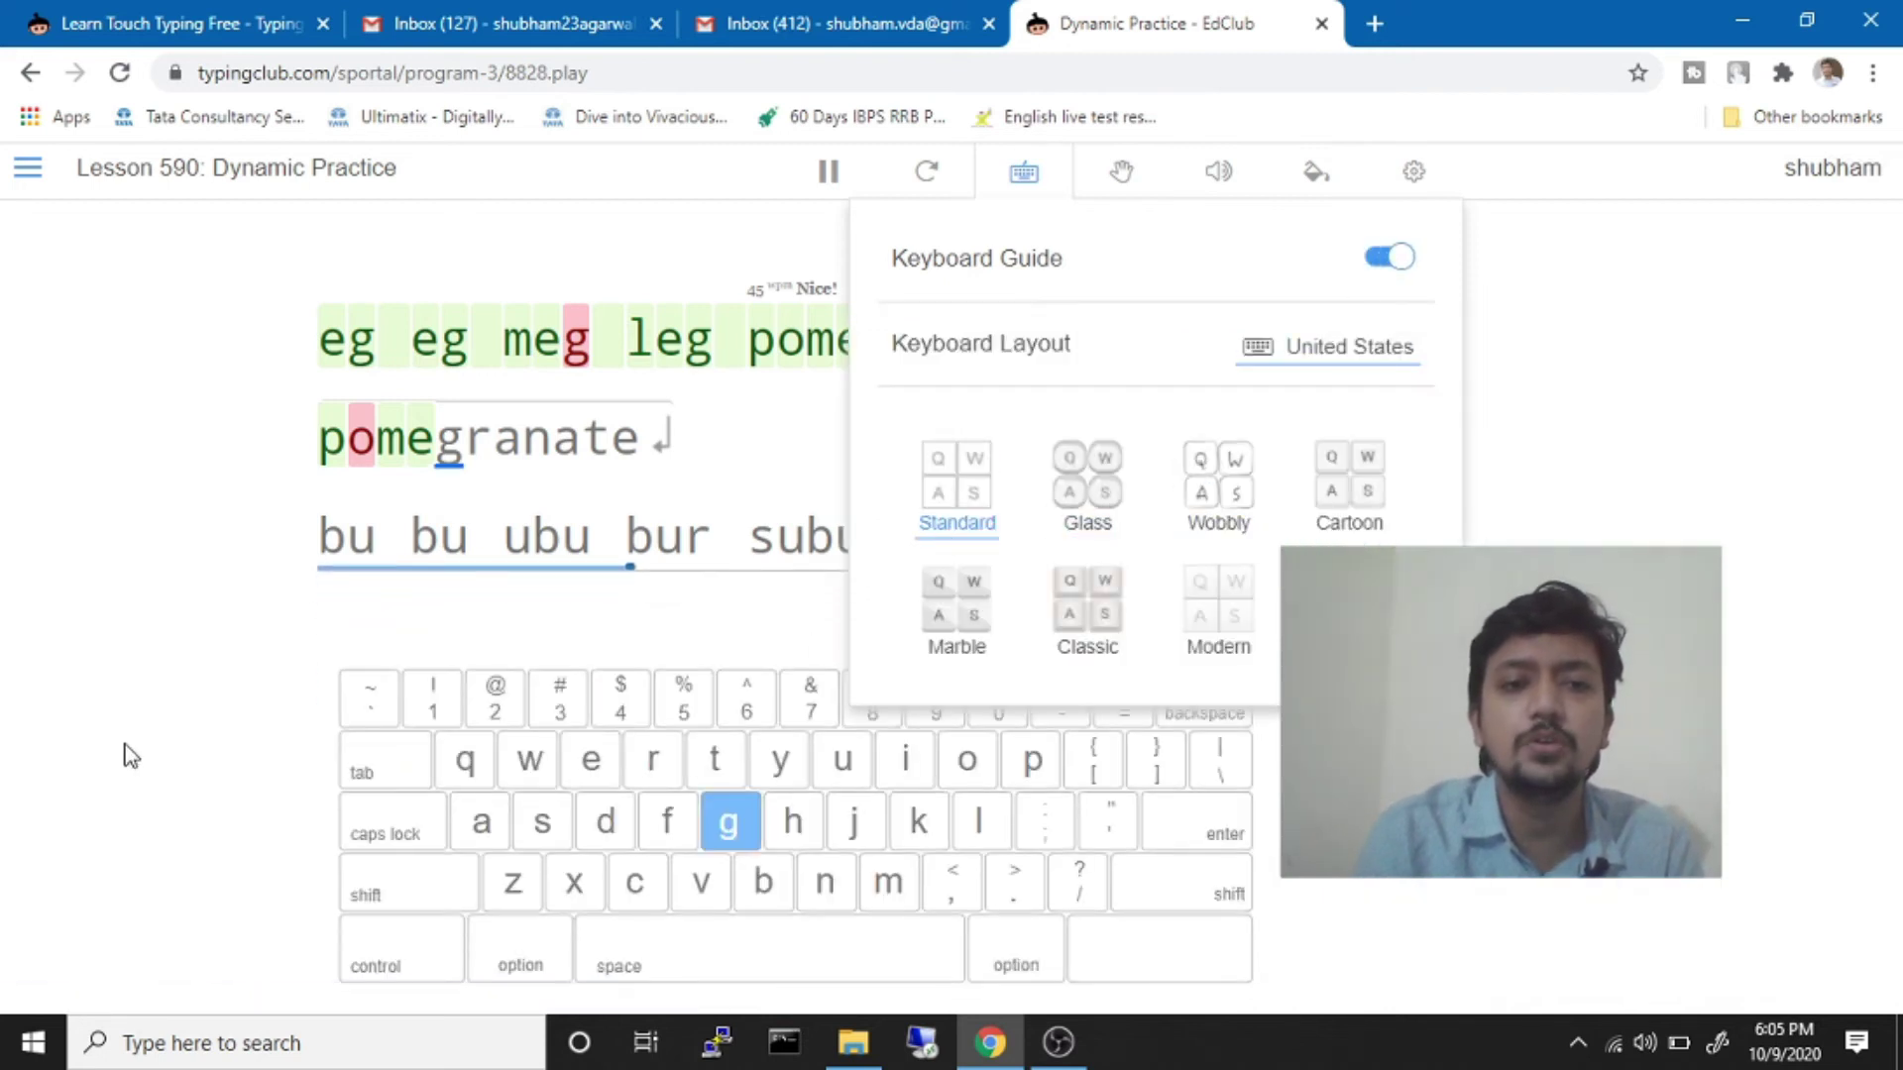
{"action": "left_click", "coordinate": [580, 733]}
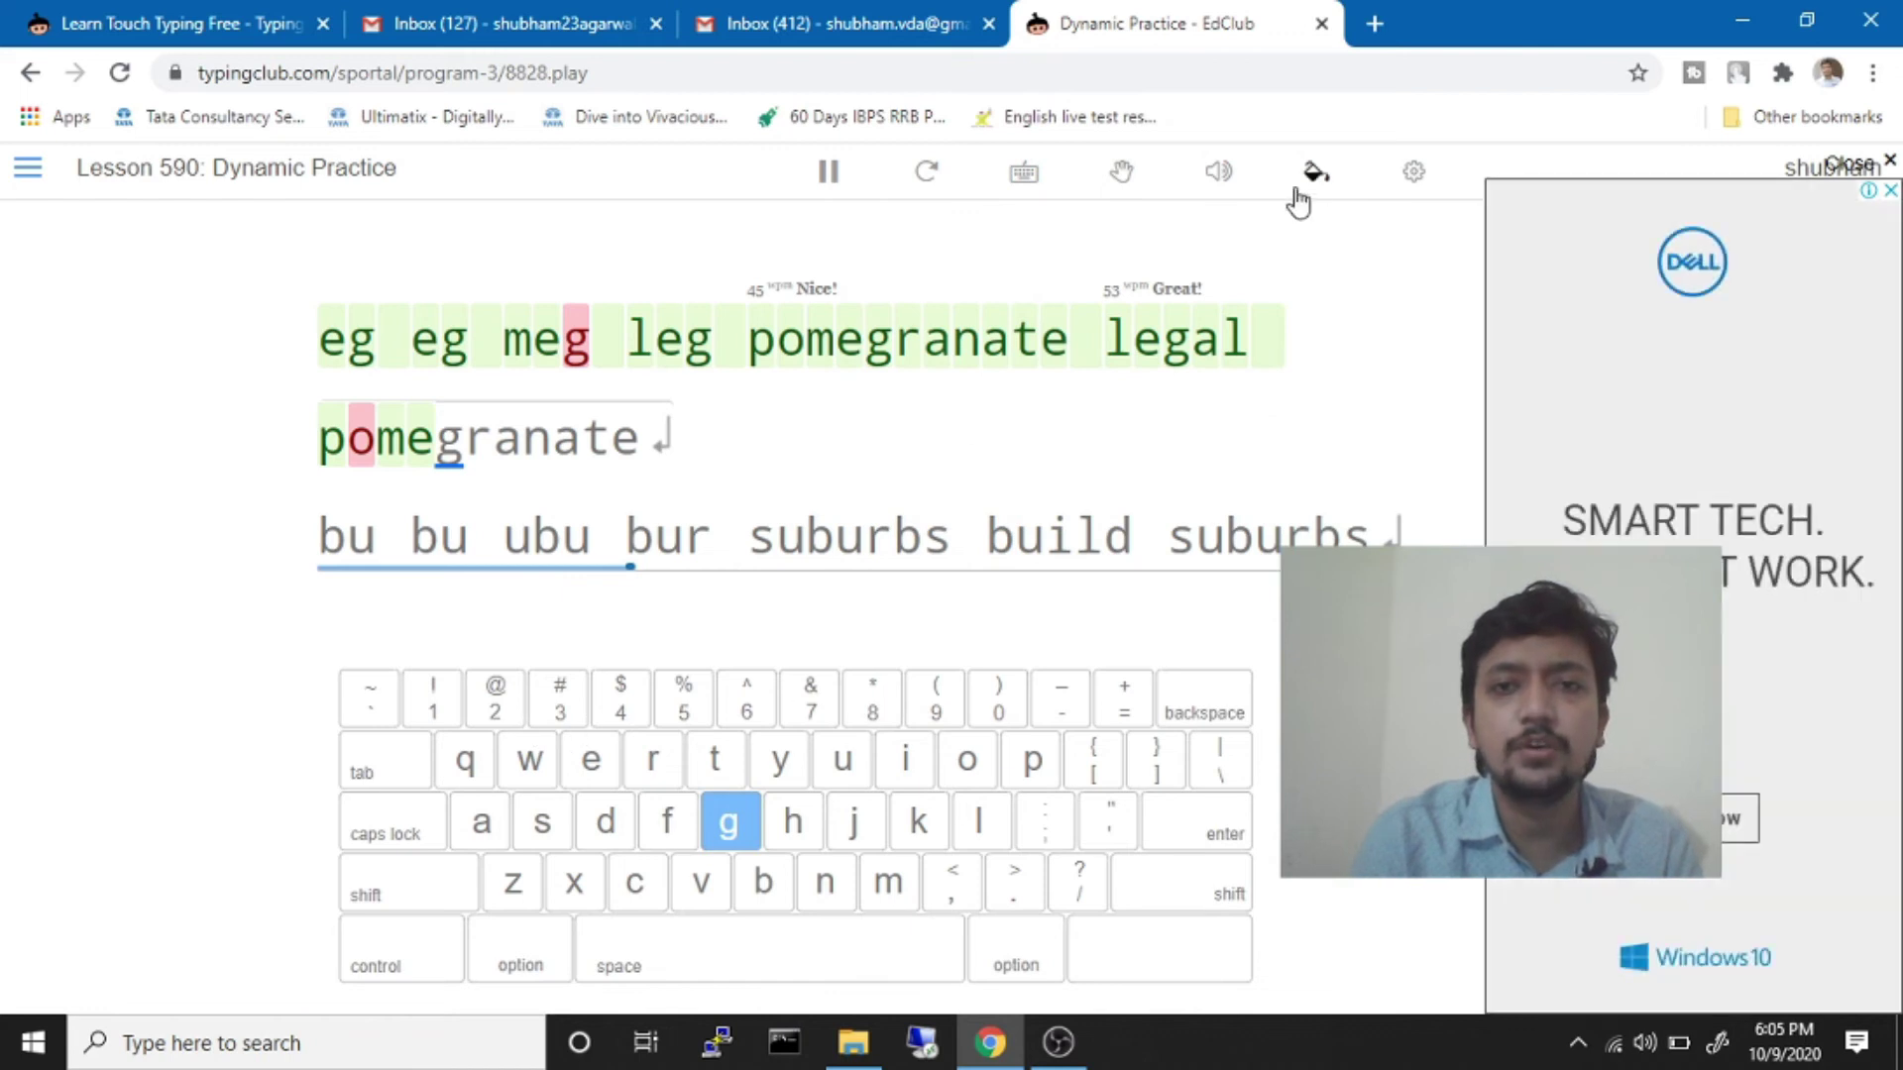
Switch on the Hand Guide for both hands
{"action": "left_click", "coordinate": [1121, 175]}
{"action": "left_click", "coordinate": [1105, 383]}
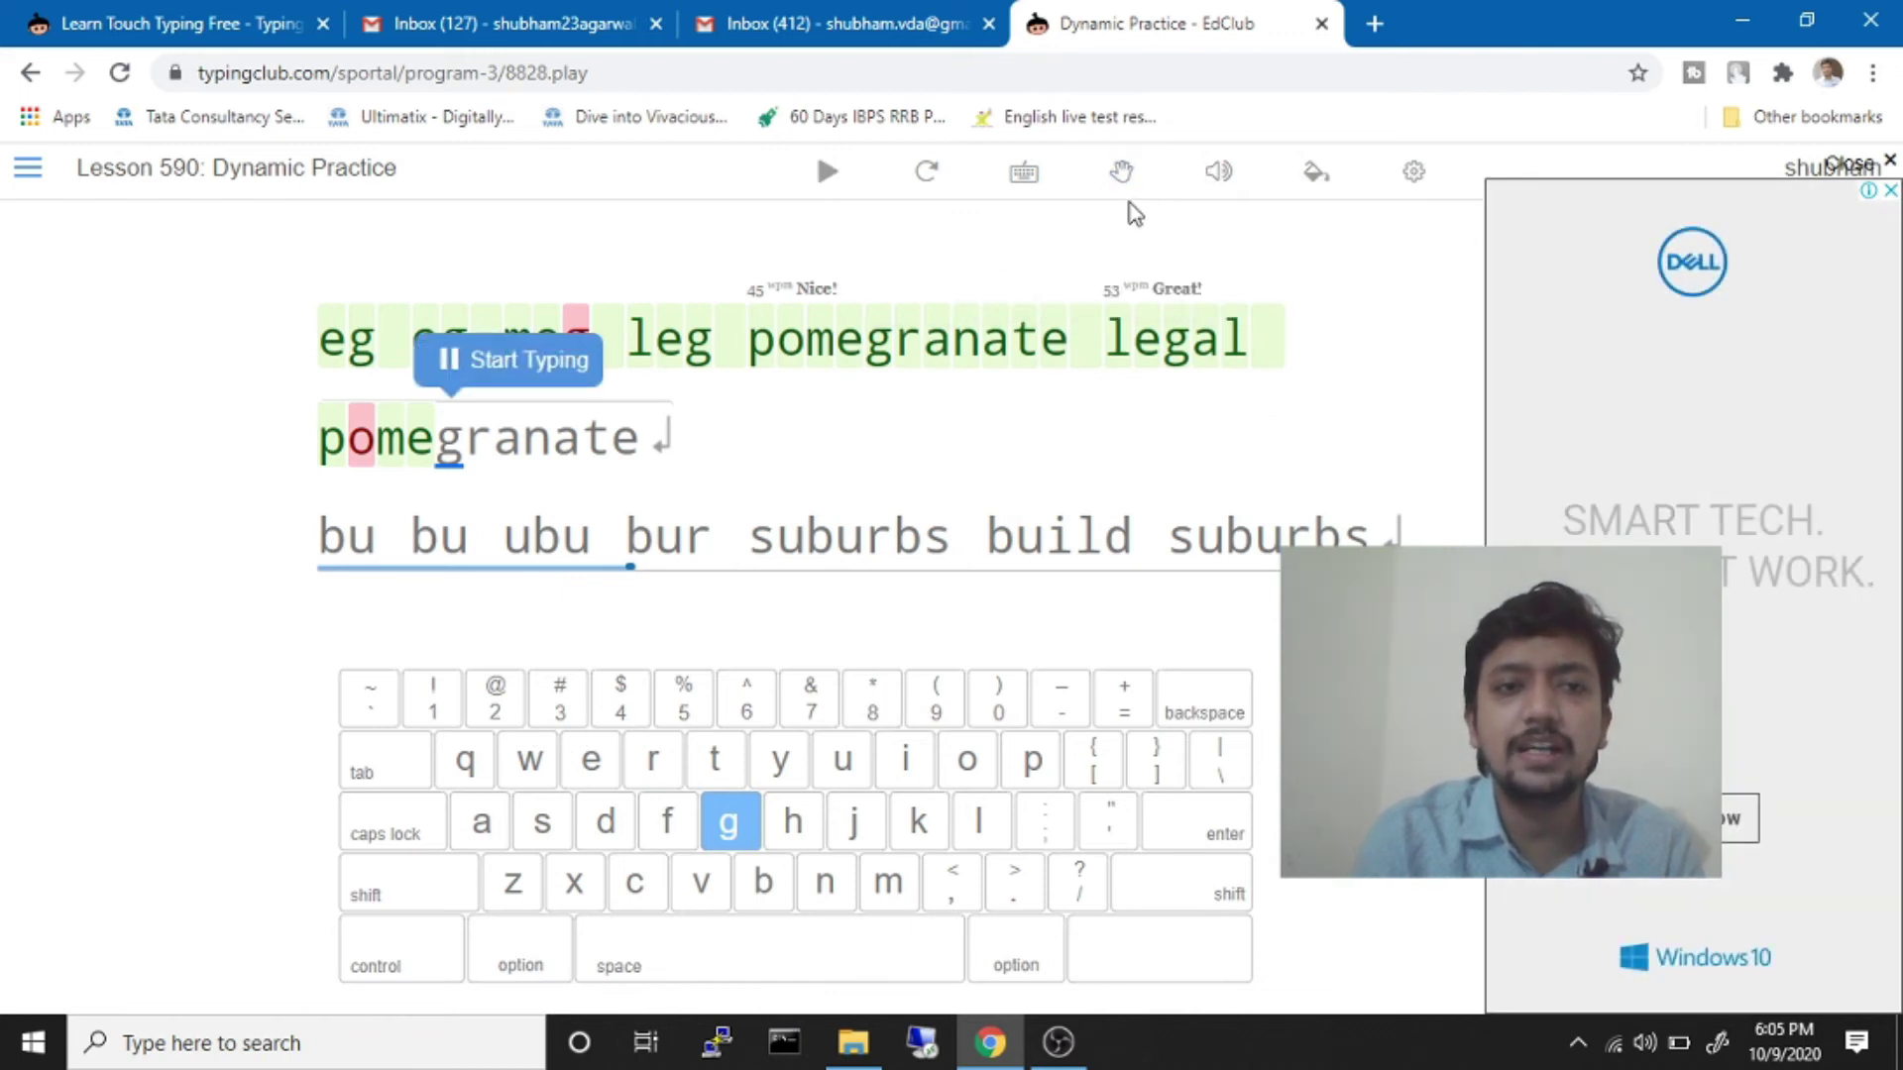
{"action": "left_click", "coordinate": [1122, 178]}
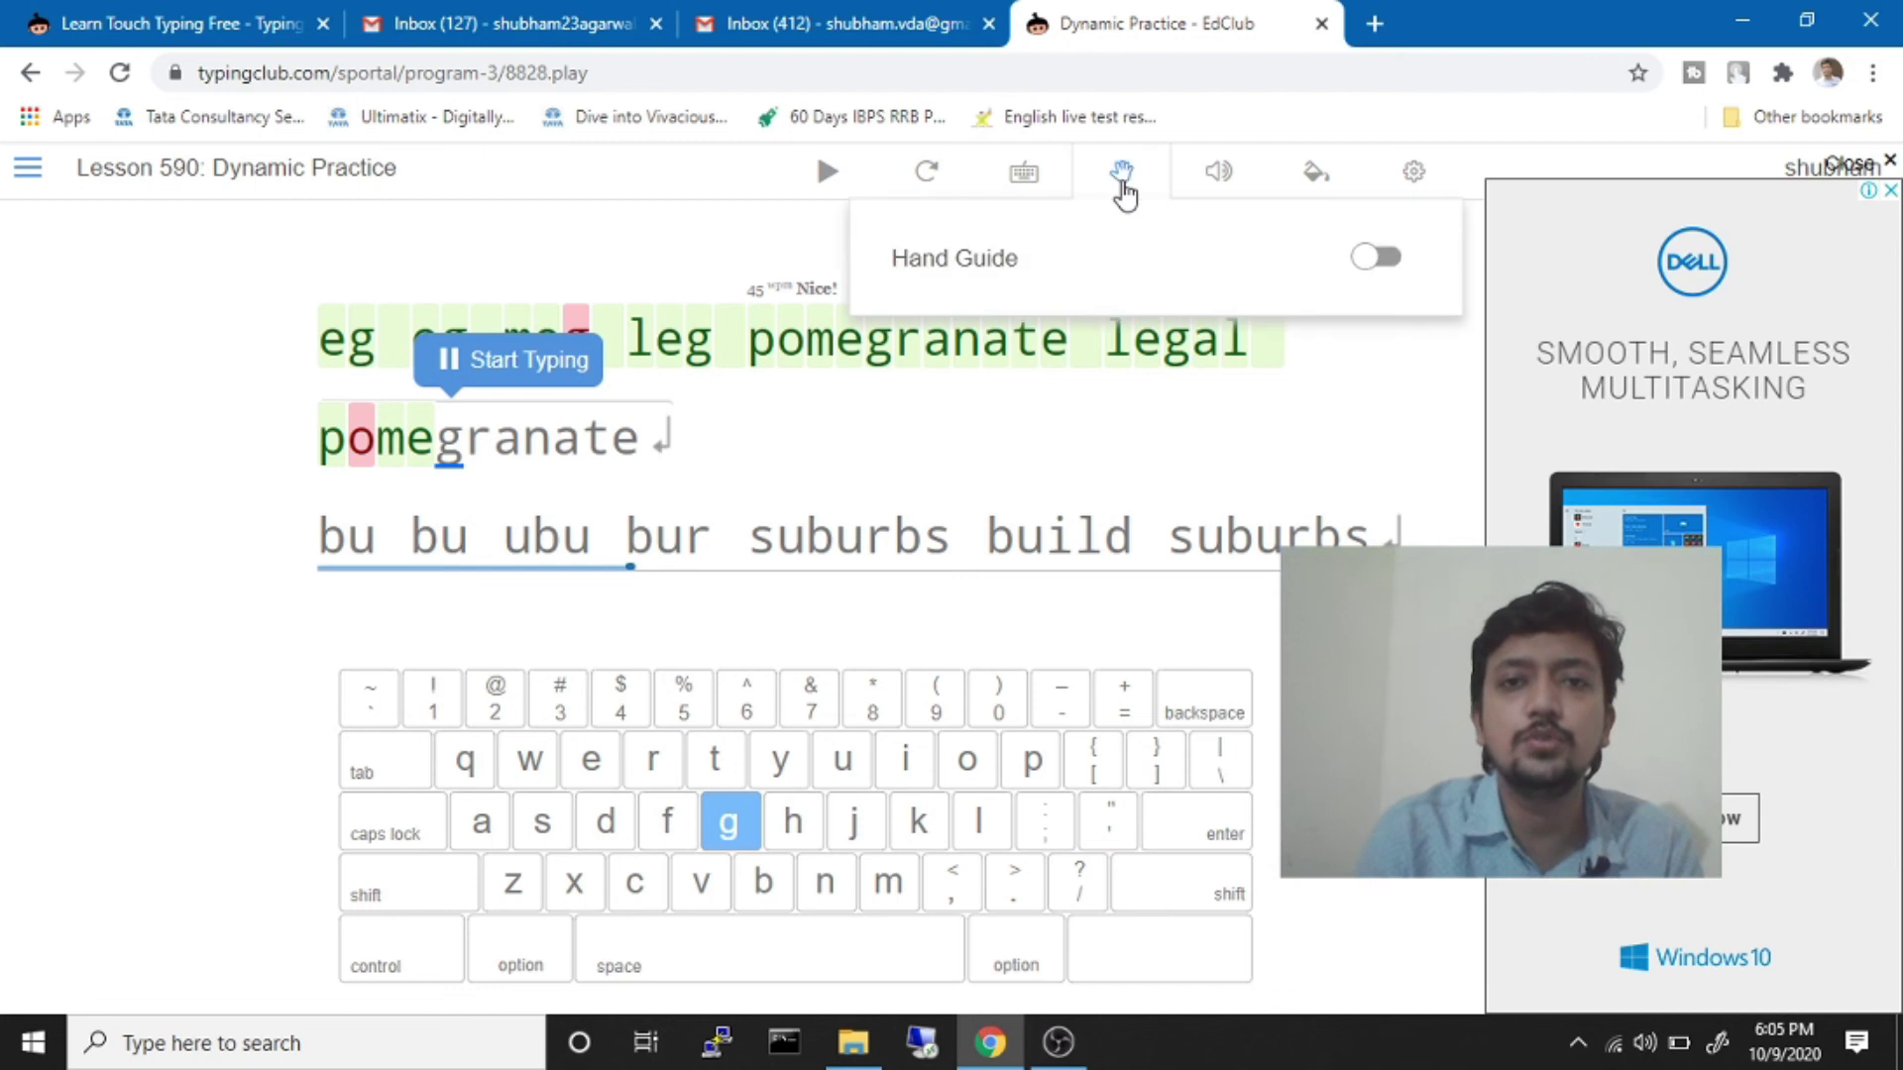
{"action": "left_click", "coordinate": [1373, 256]}
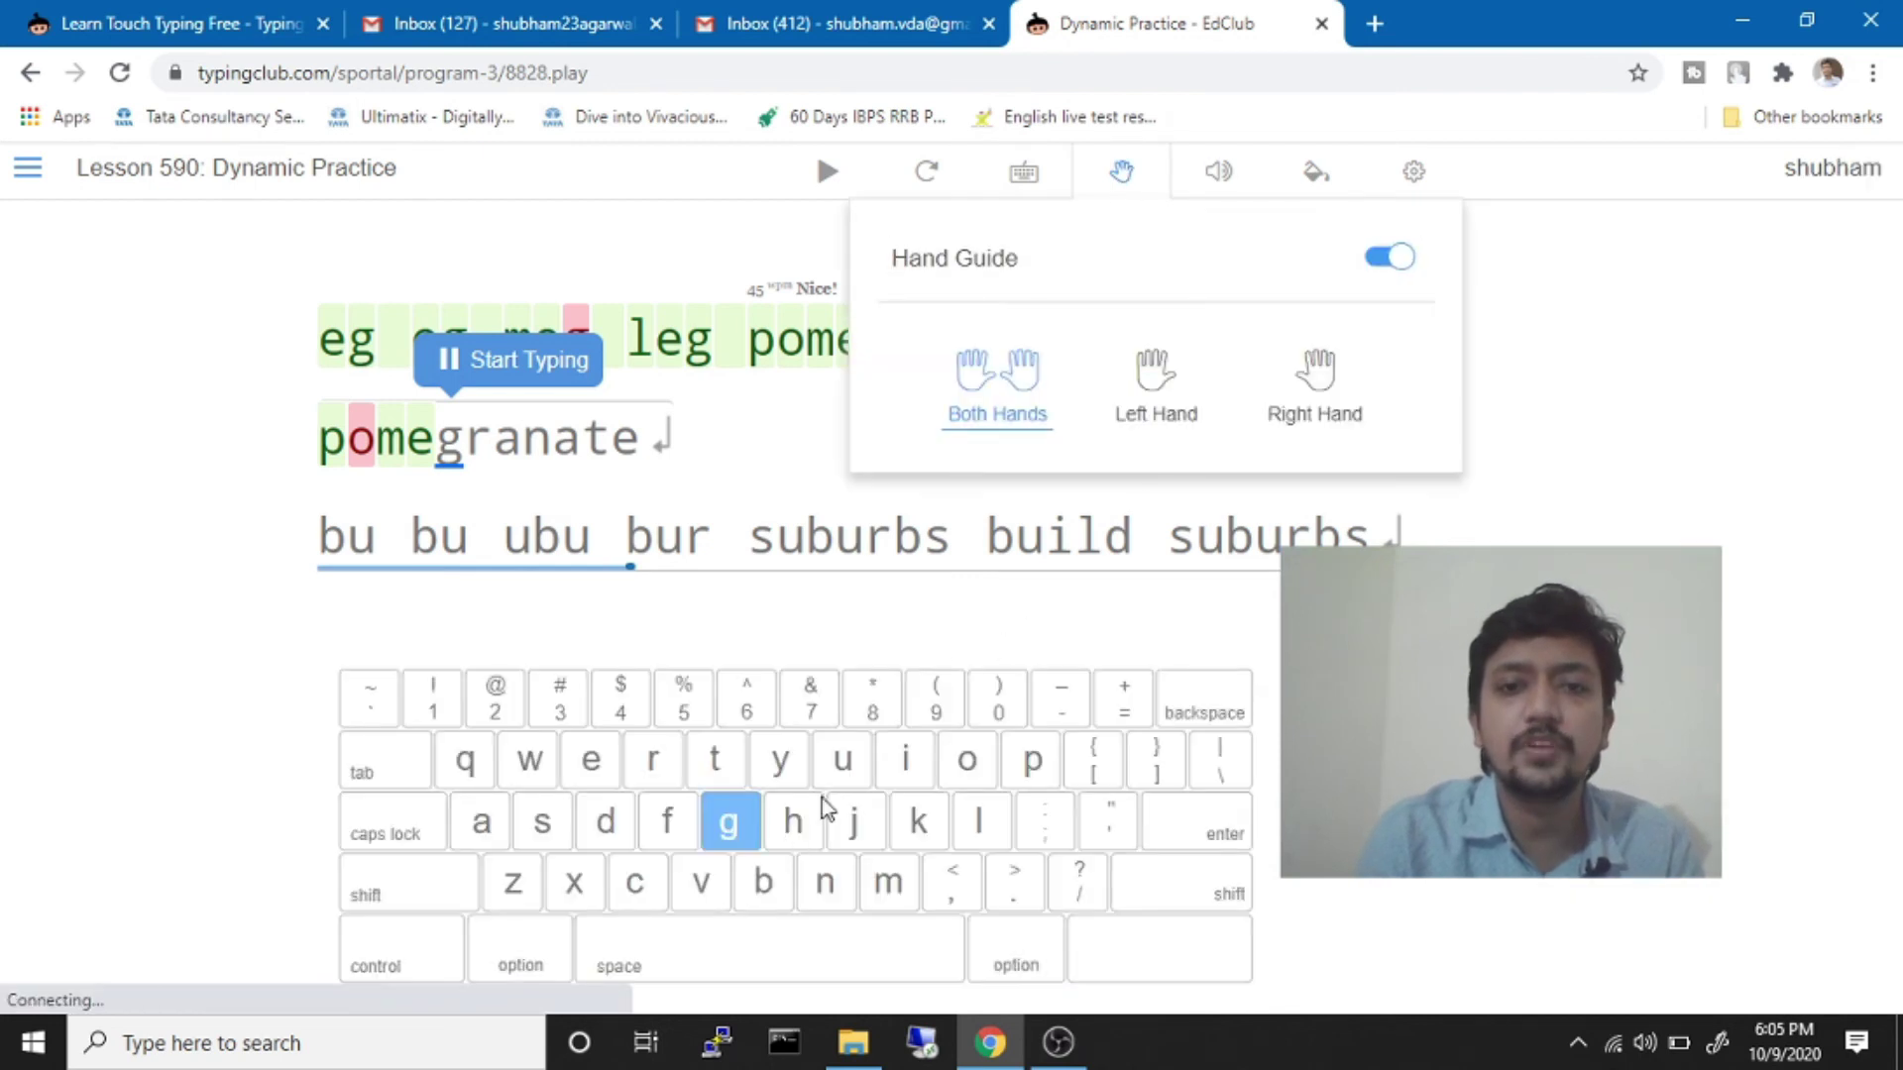
Finish 'pomegranate', then type the 'bu bu ubu…suburbs' and 'na na ina…china' lines
{"action": "left_click", "coordinate": [5, 892]}
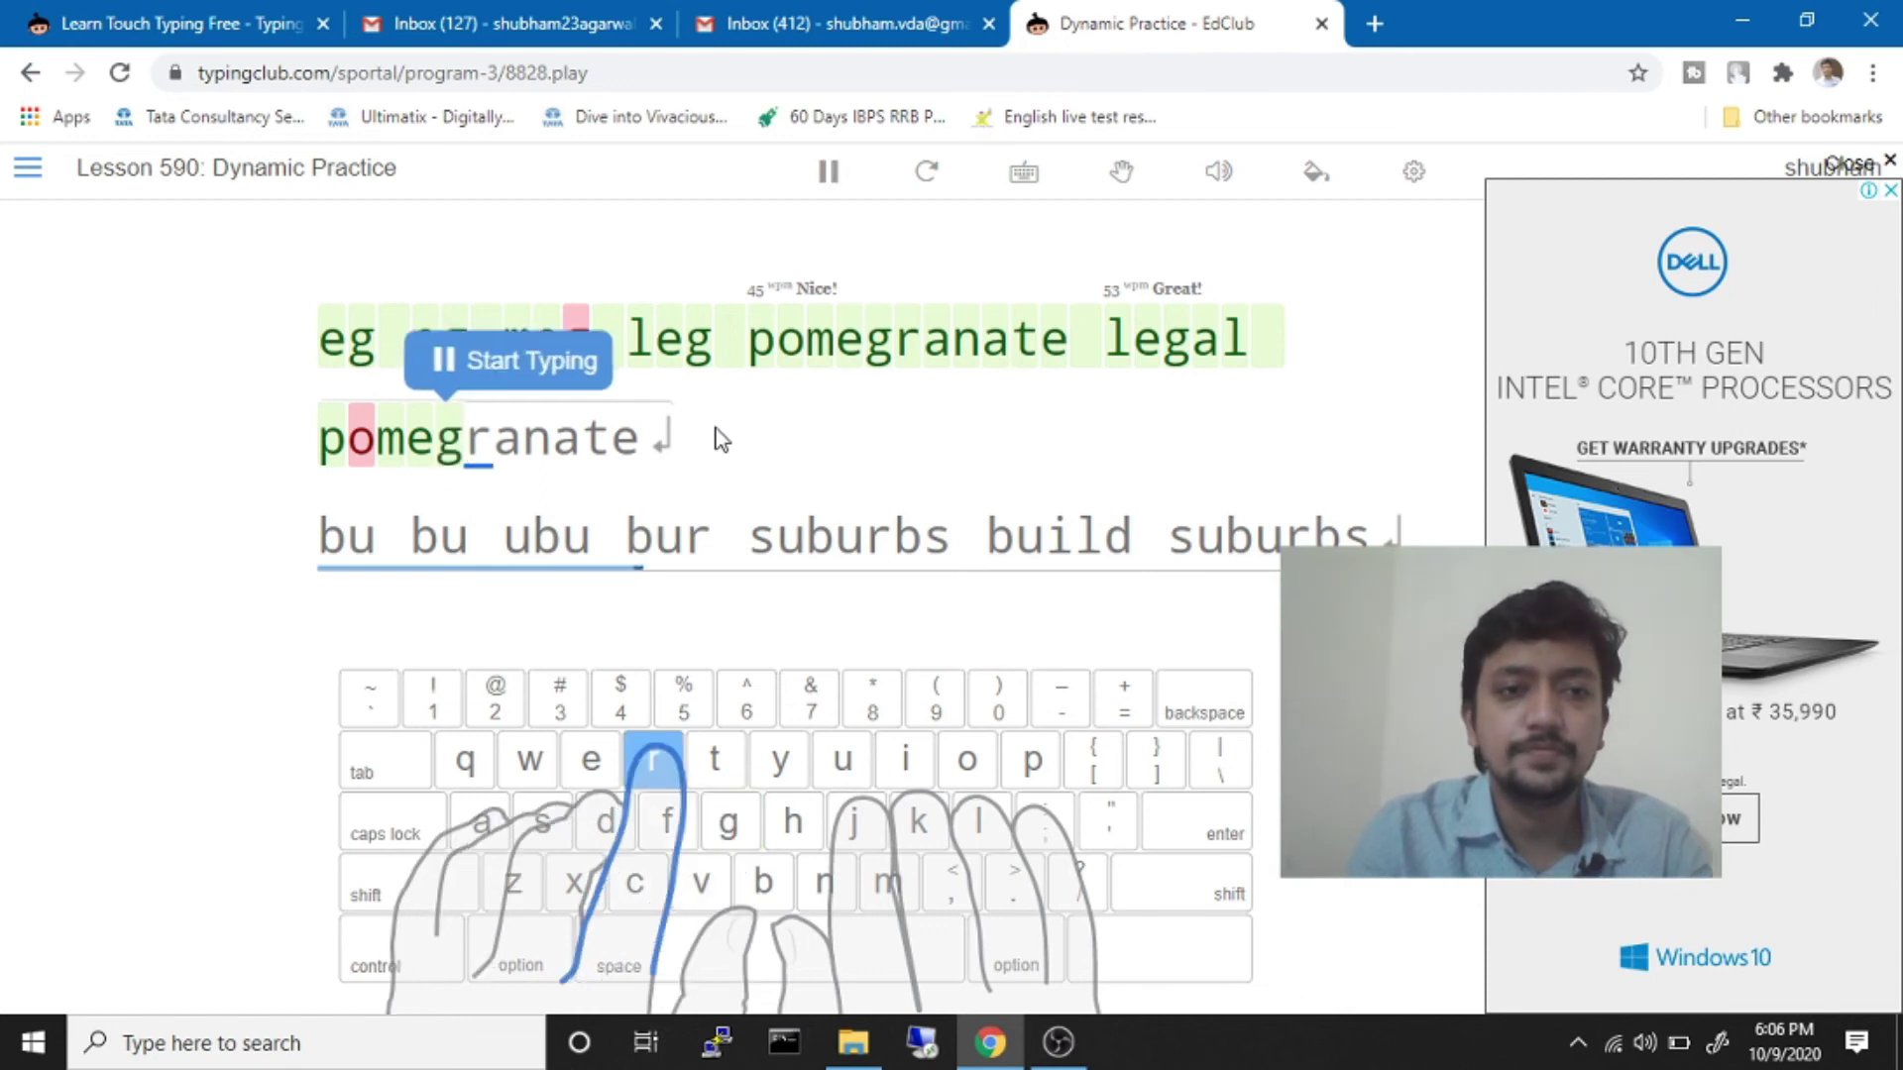
{"action": "type", "text": "gra"}
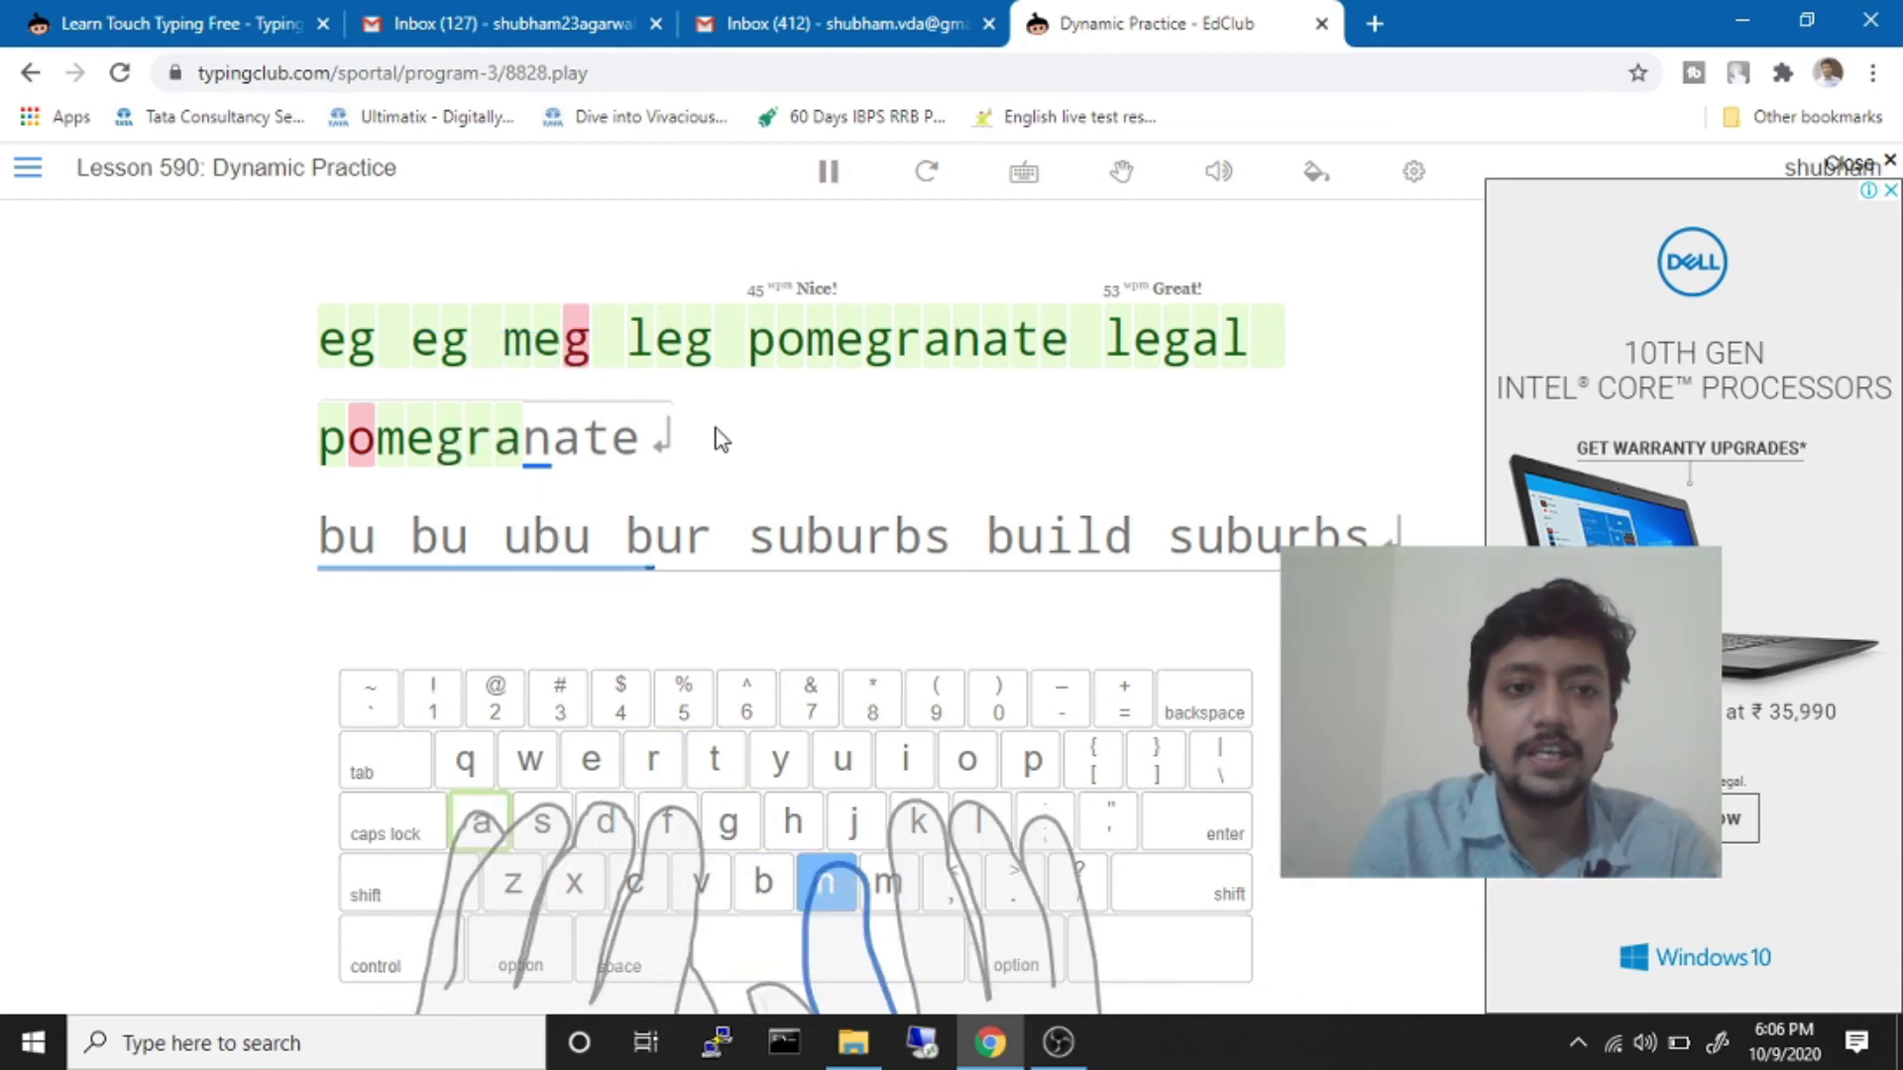
{"action": "type", "text": "nate"}
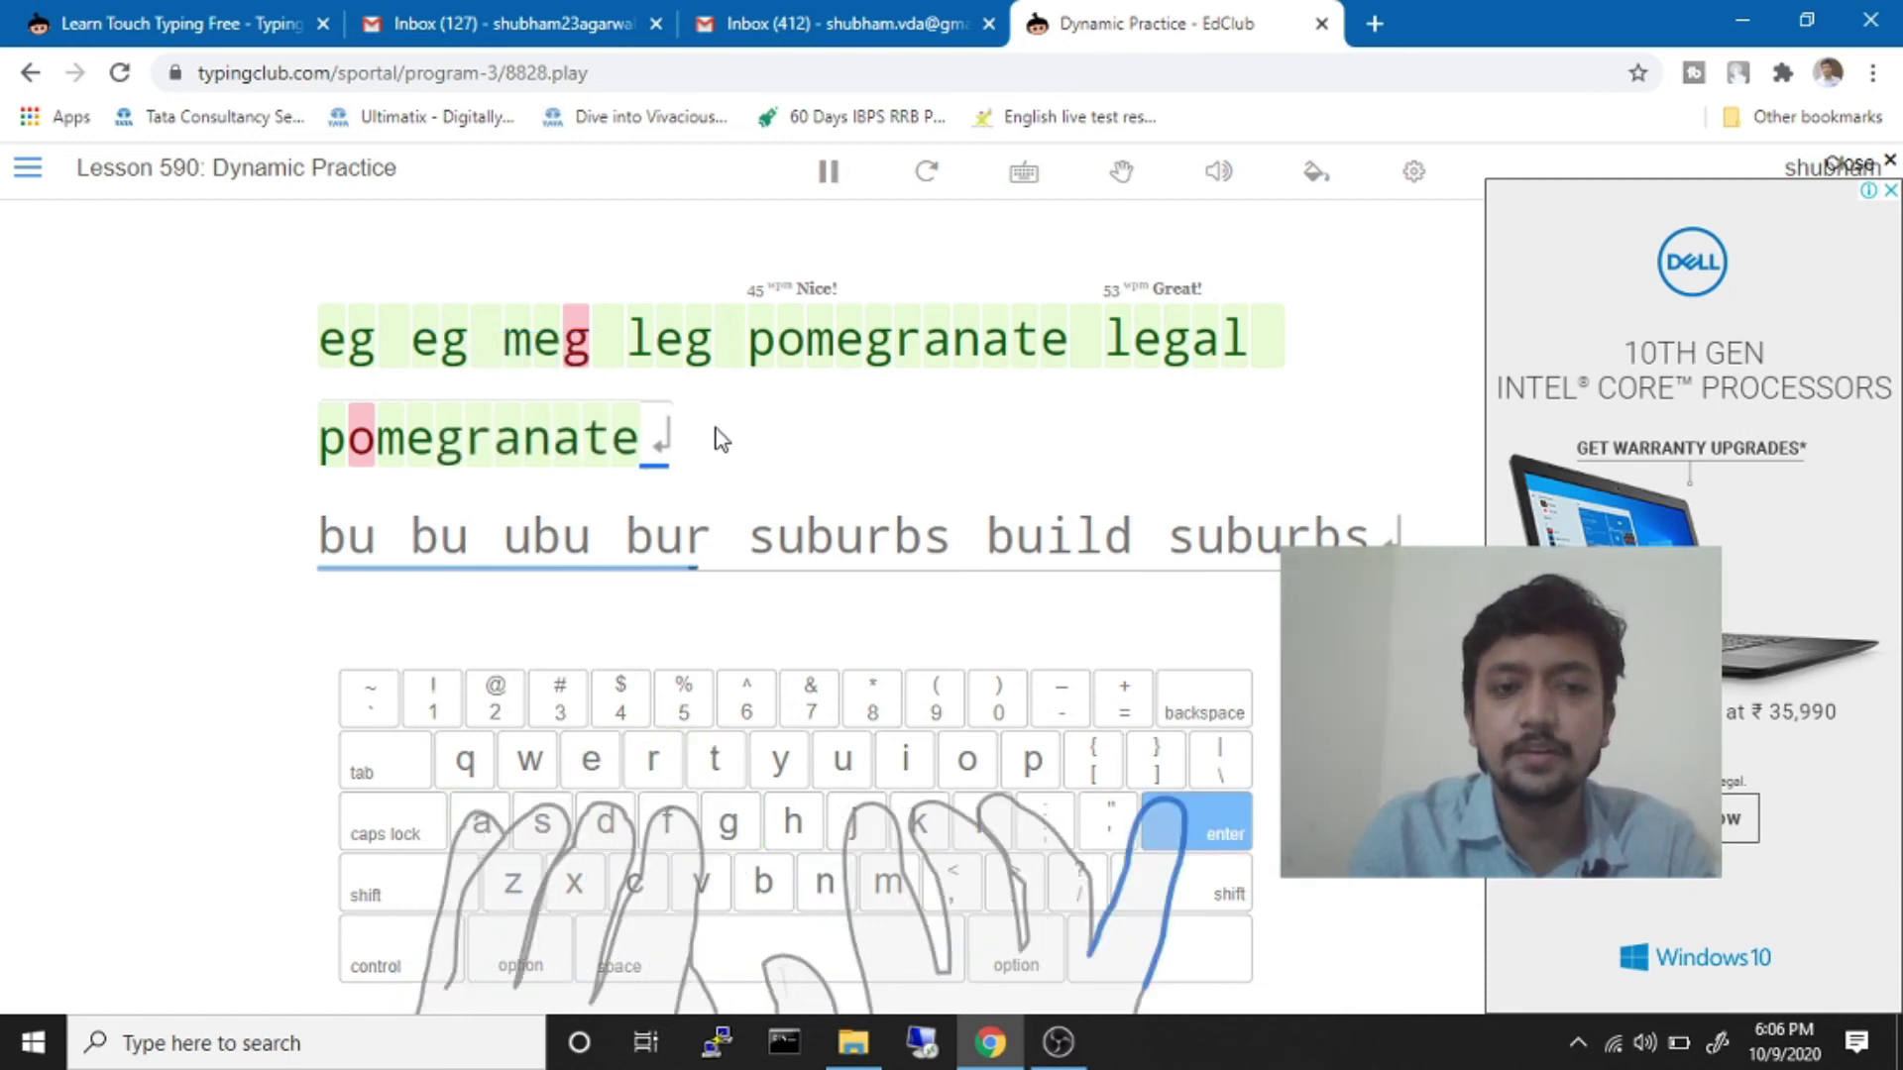
{"action": "key", "text": "Return"}
{"action": "type", "text": "bu "}
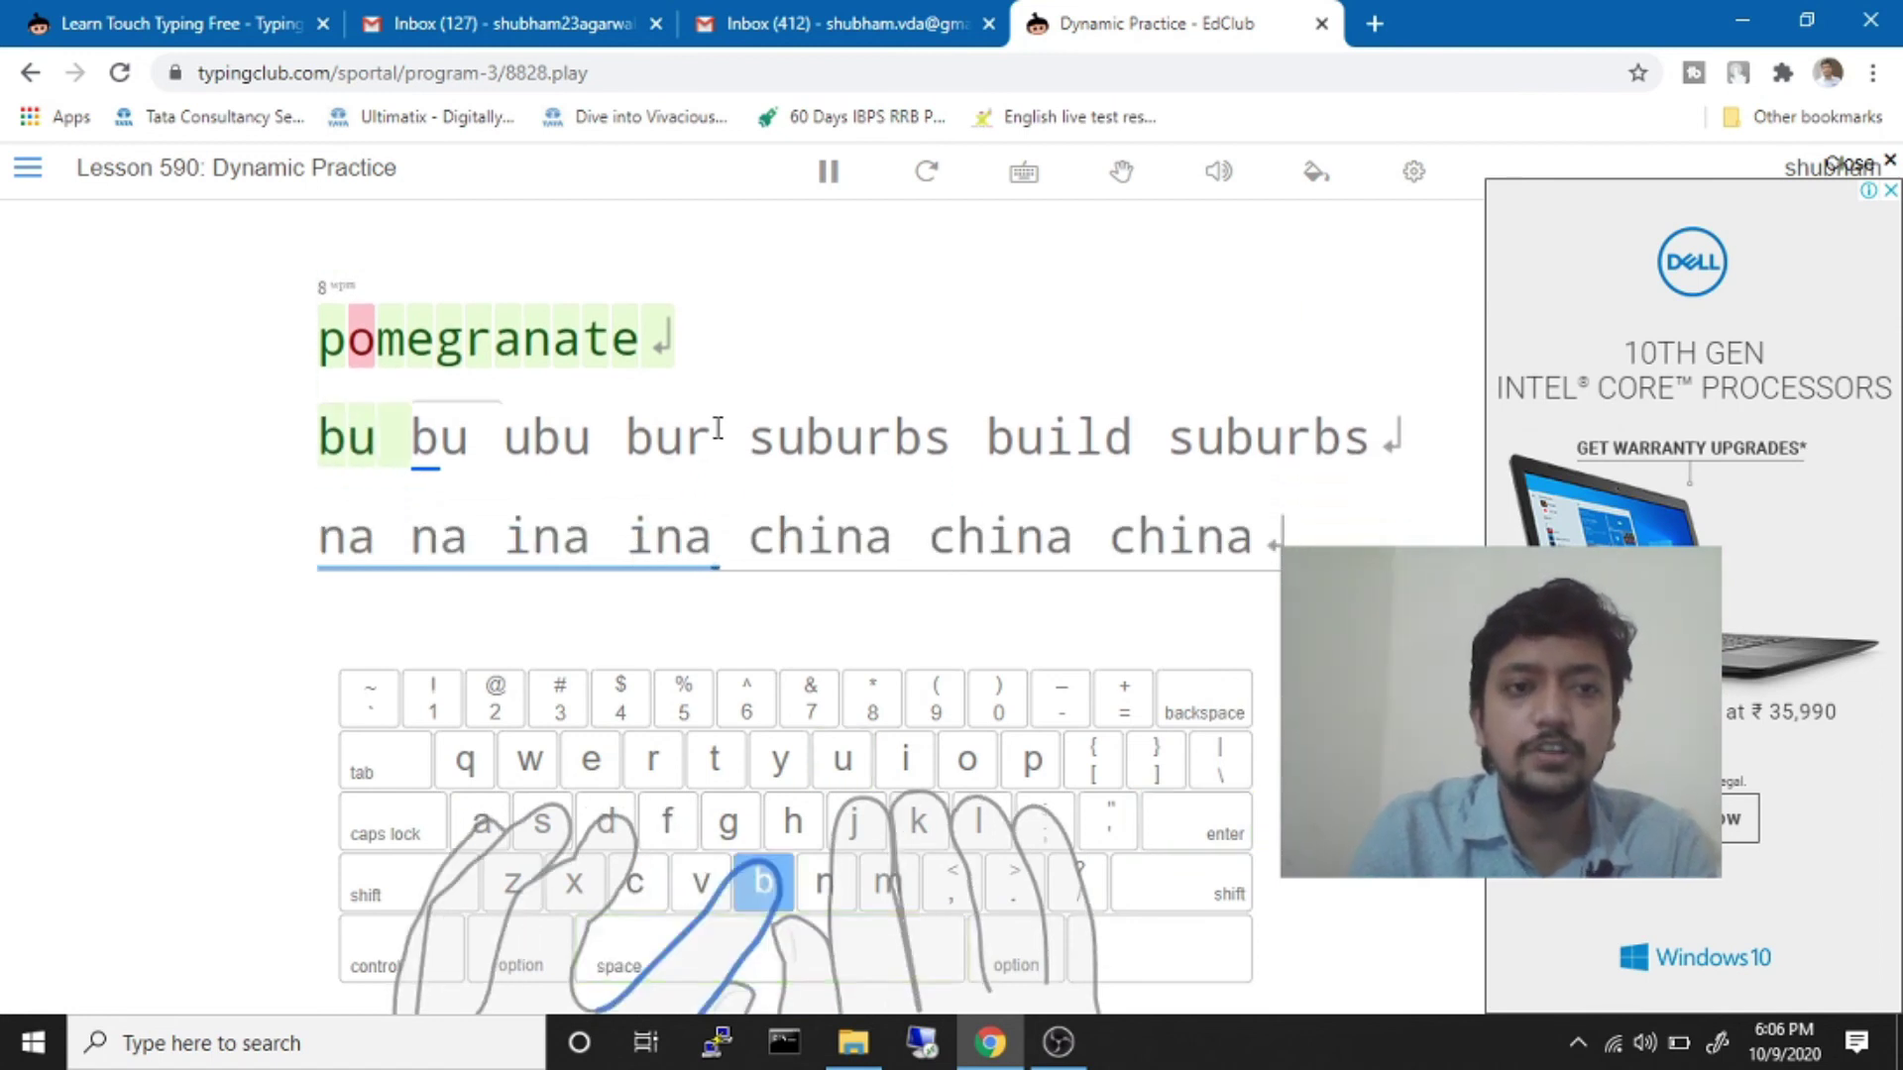
{"action": "type", "text": "bu ubu "}
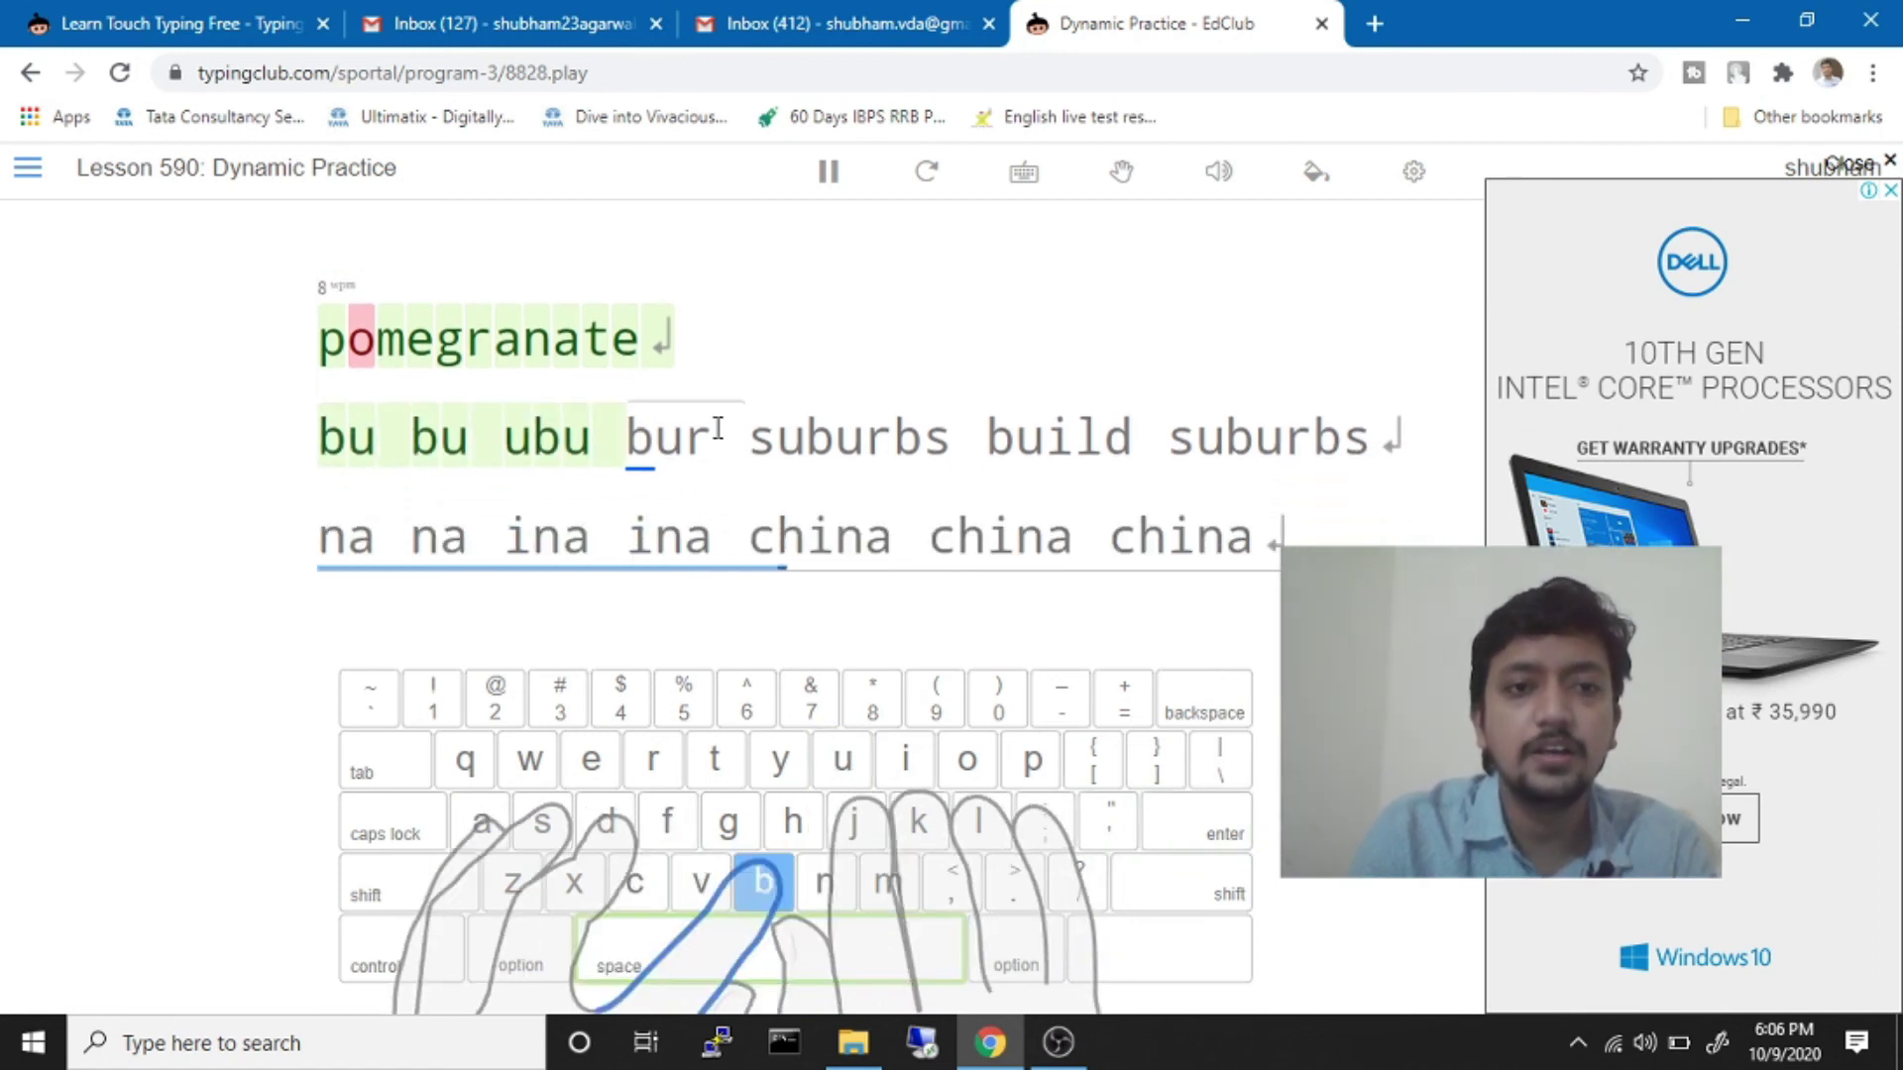
{"action": "type", "text": "bur su"}
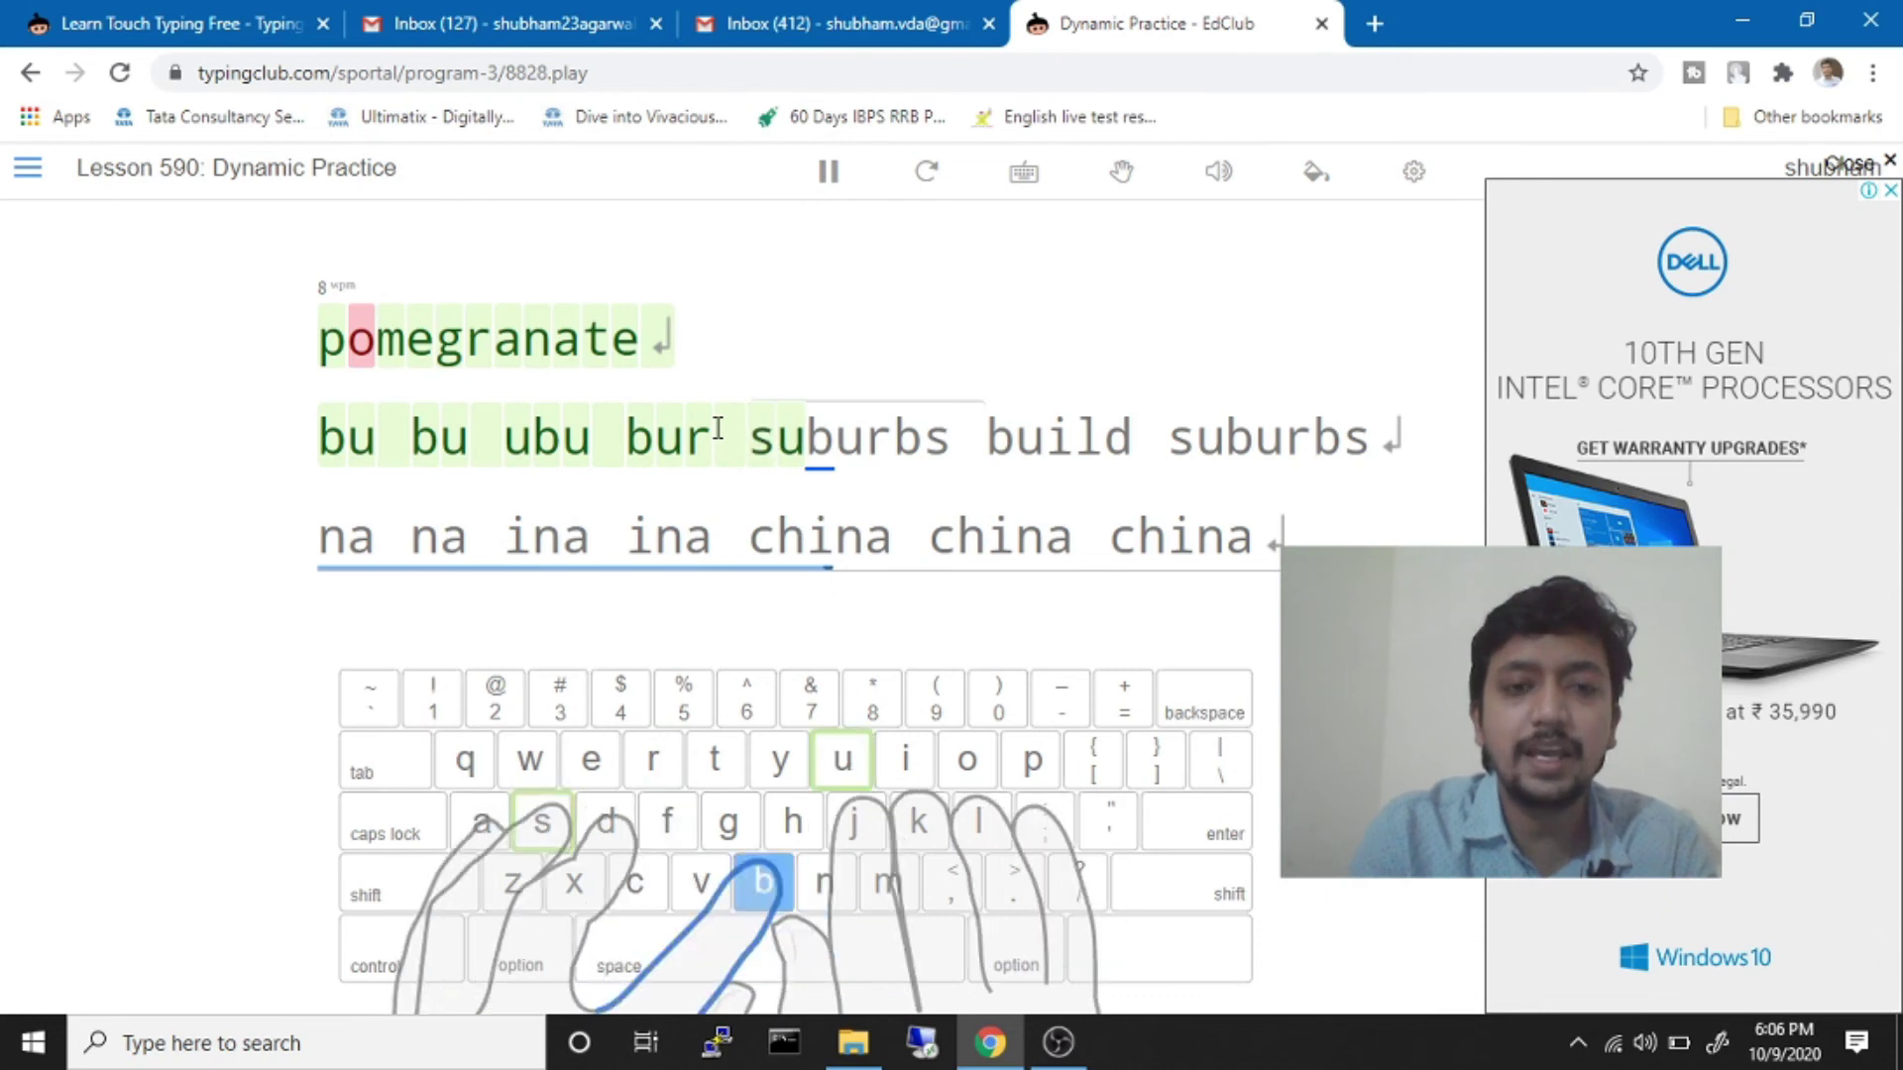
{"action": "type", "text": "burbs "}
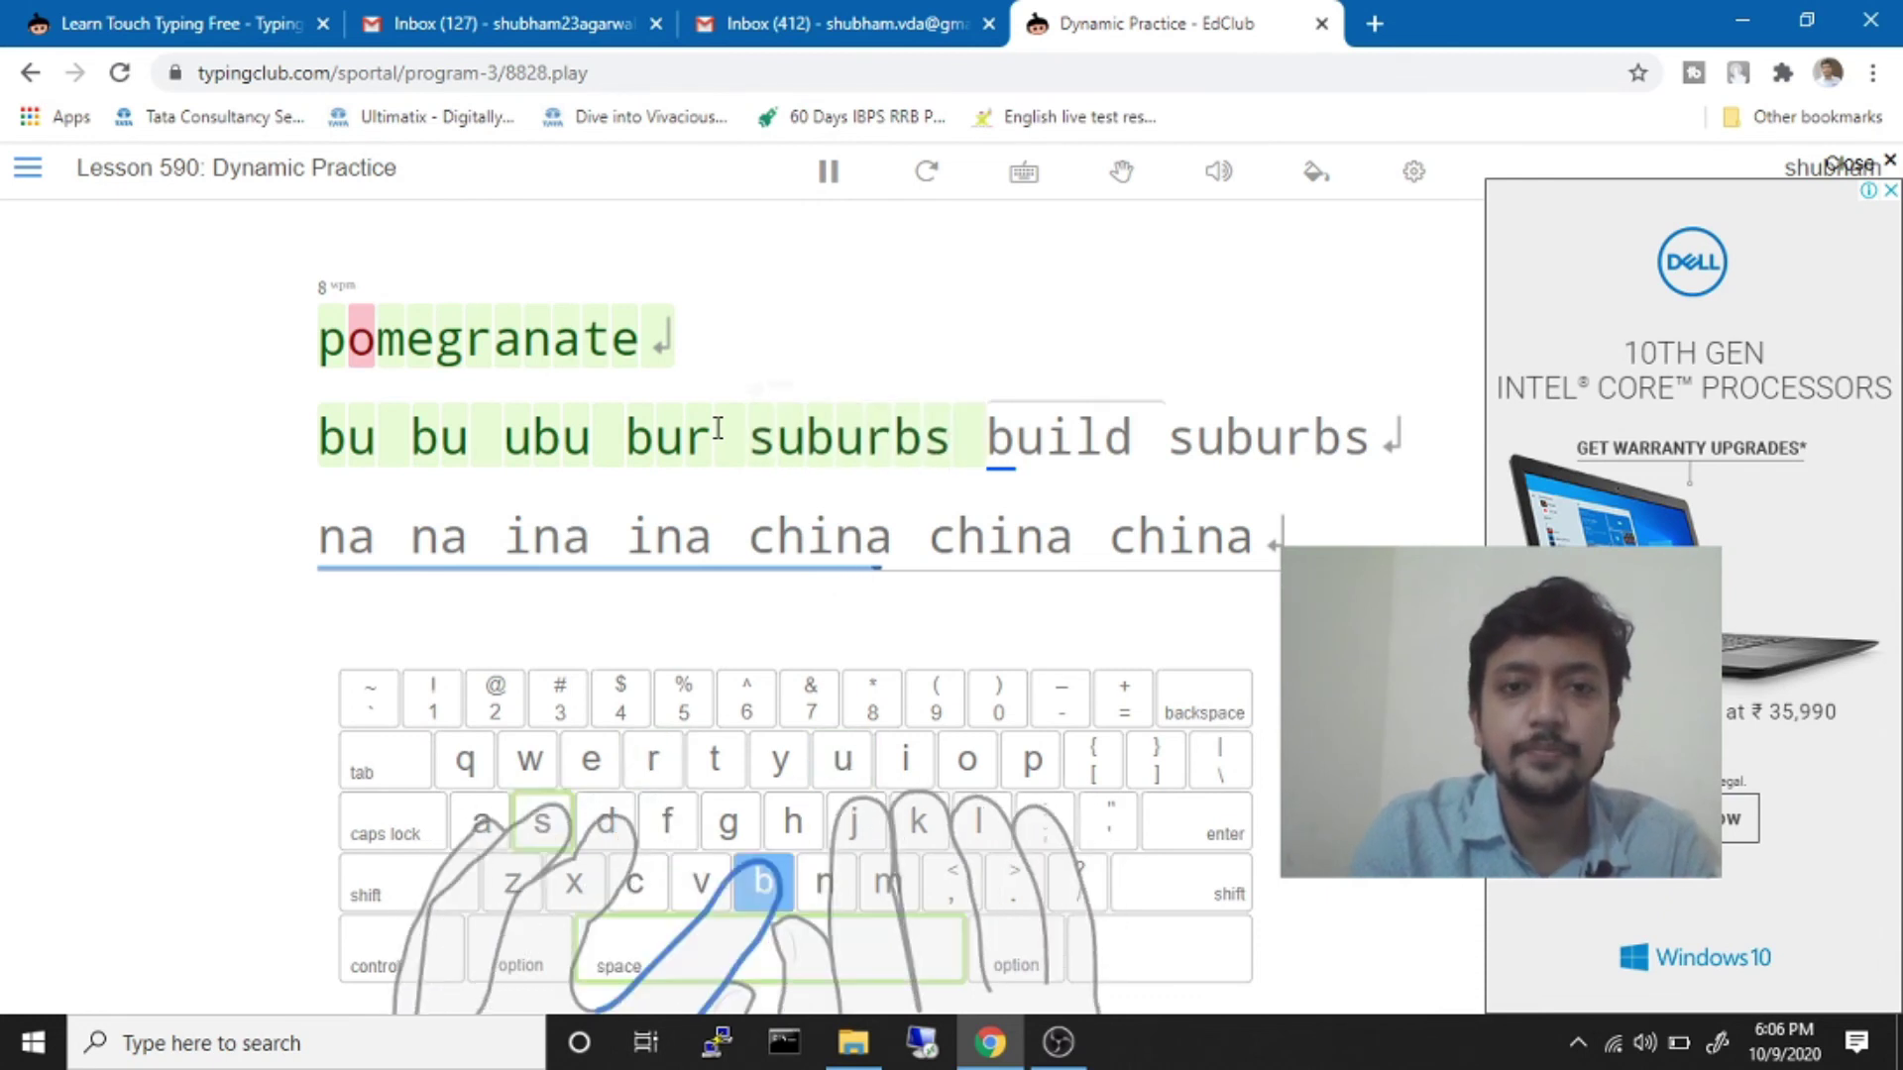
{"action": "type", "text": "build "}
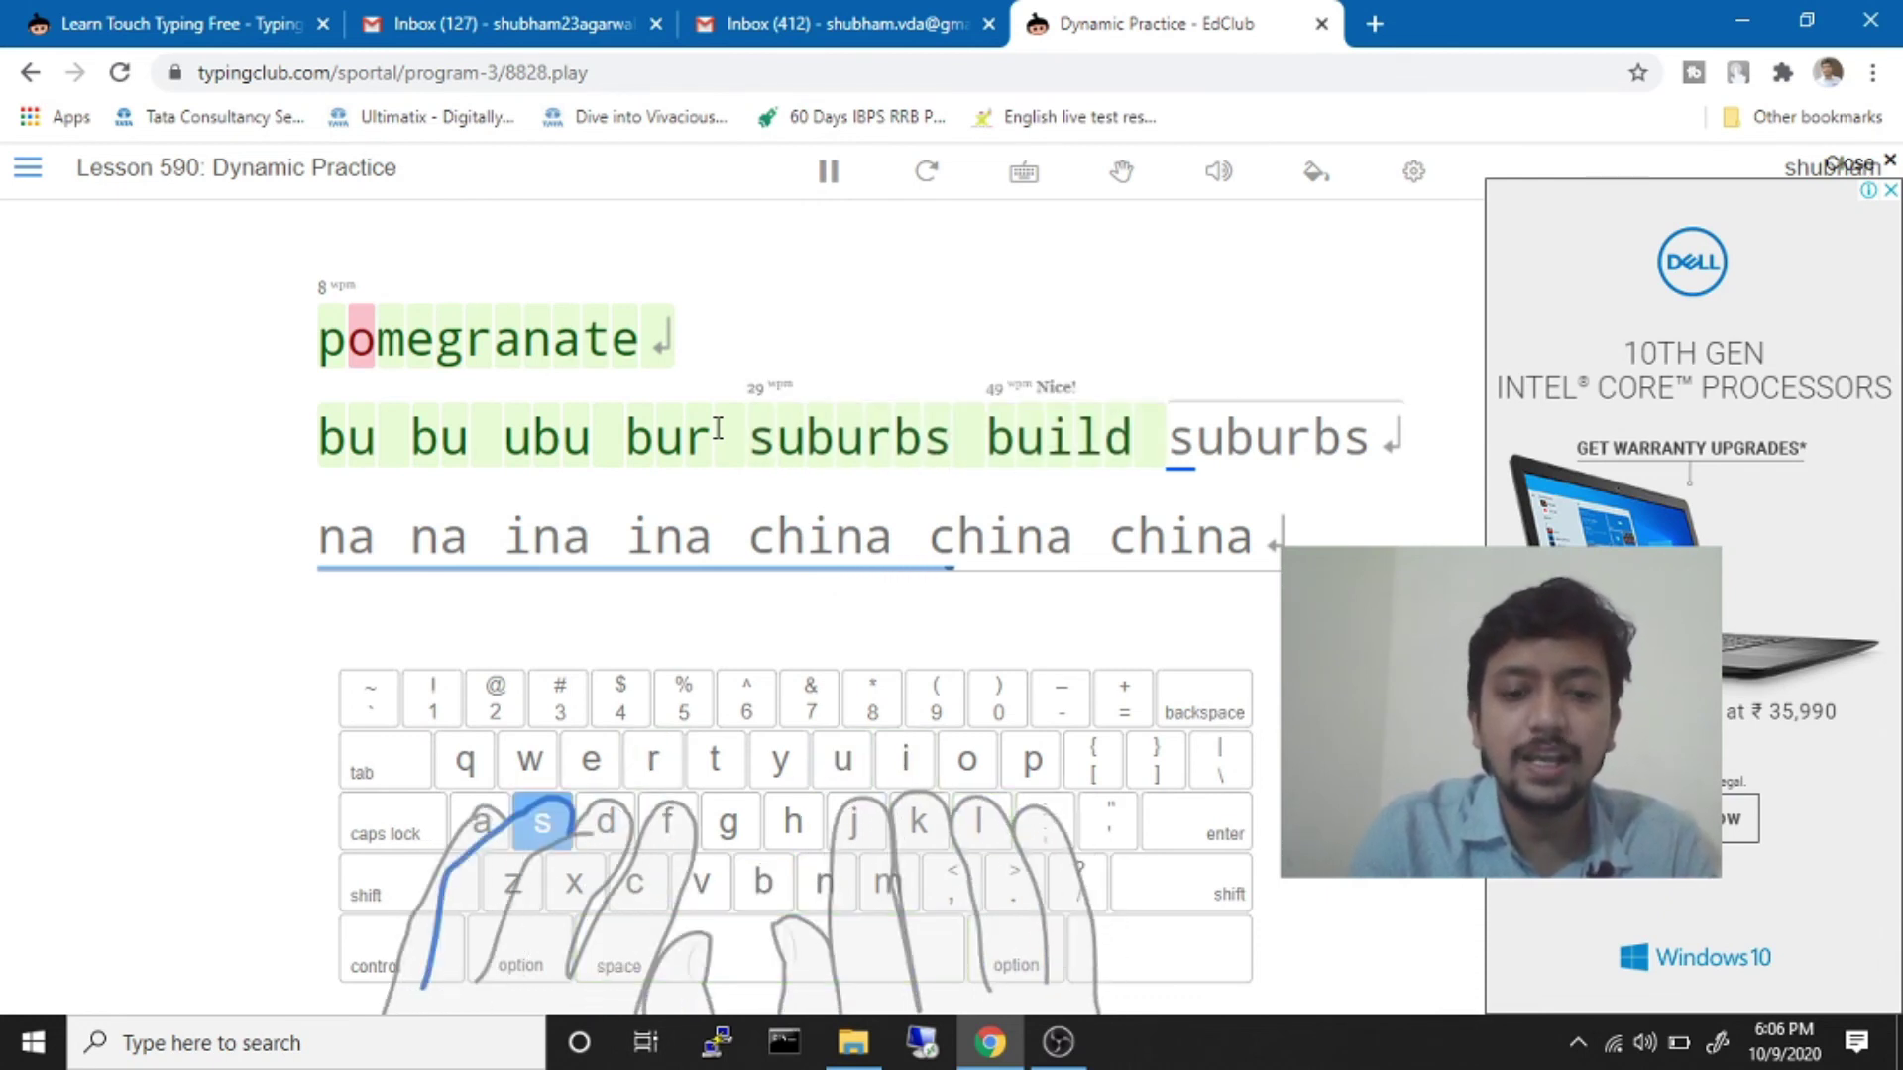
{"action": "type", "text": "subu"}
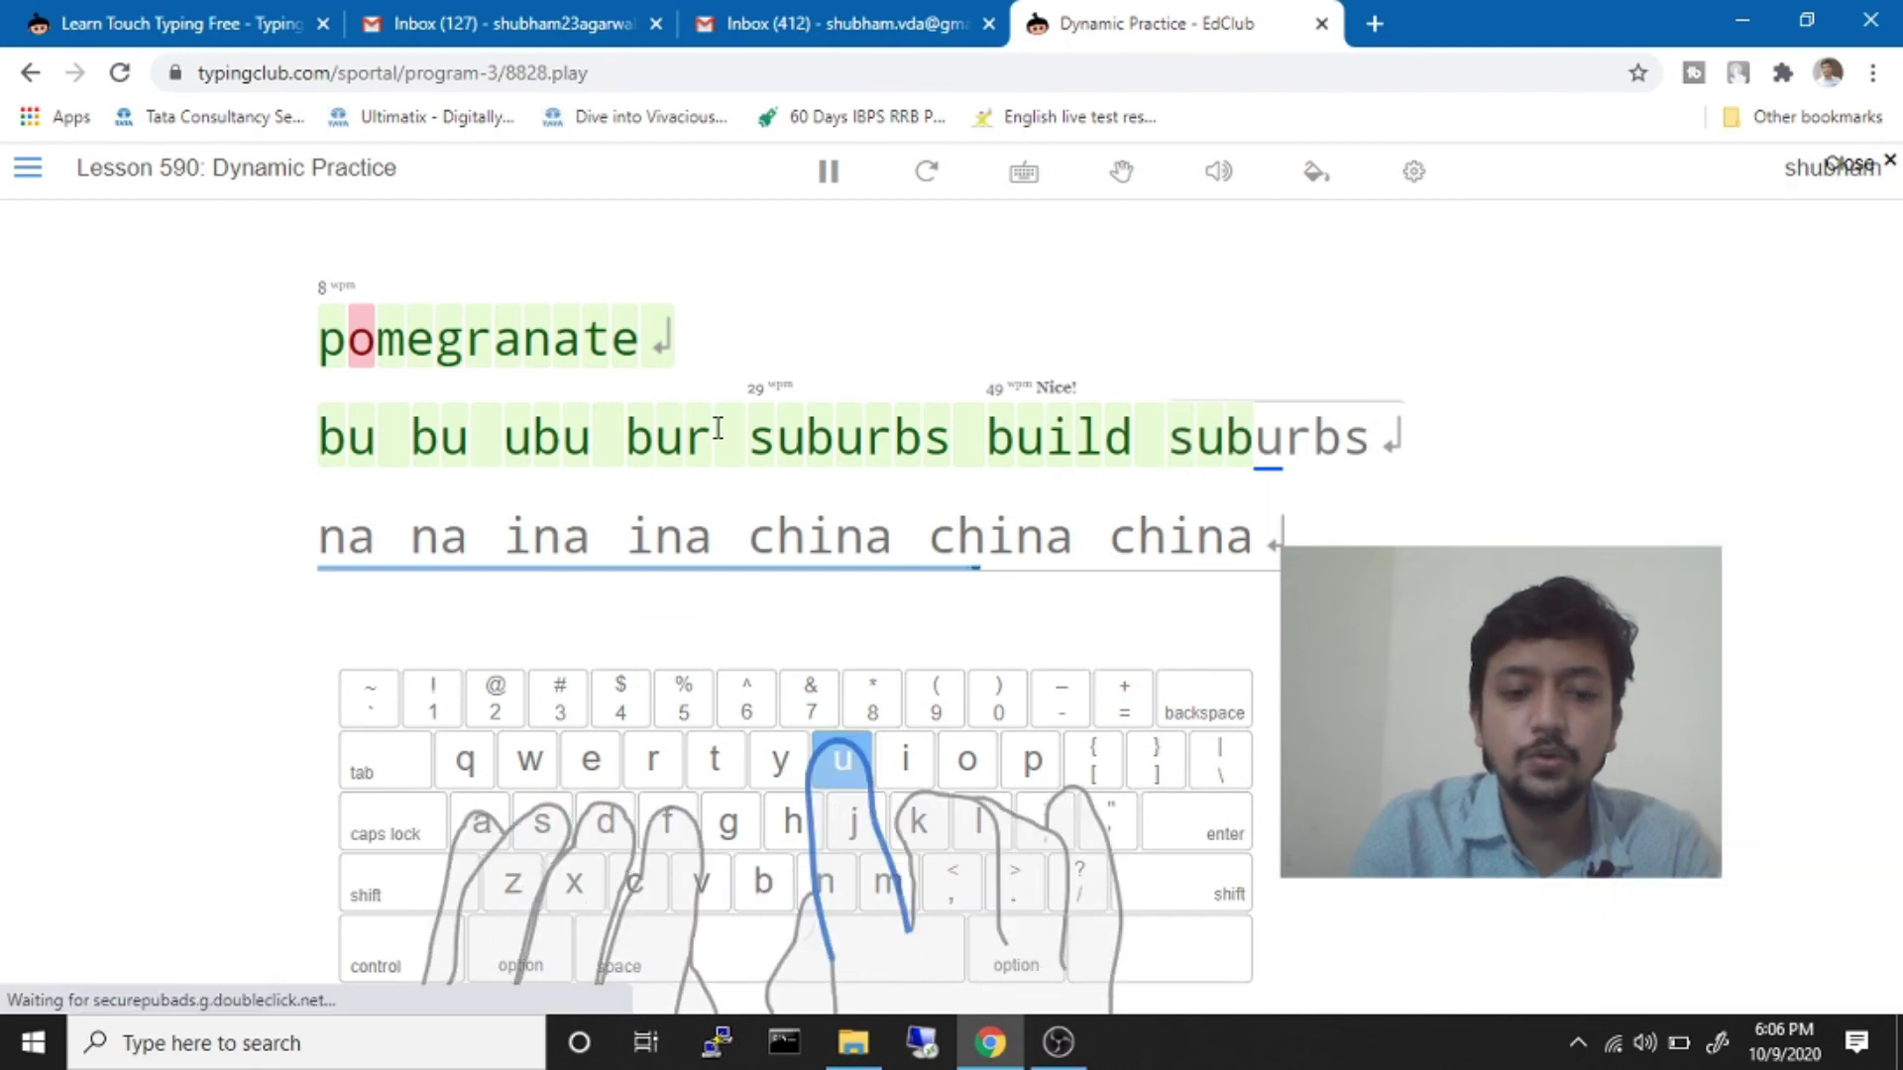
{"action": "type", "text": "rbs"}
{"action": "key", "text": "Return"}
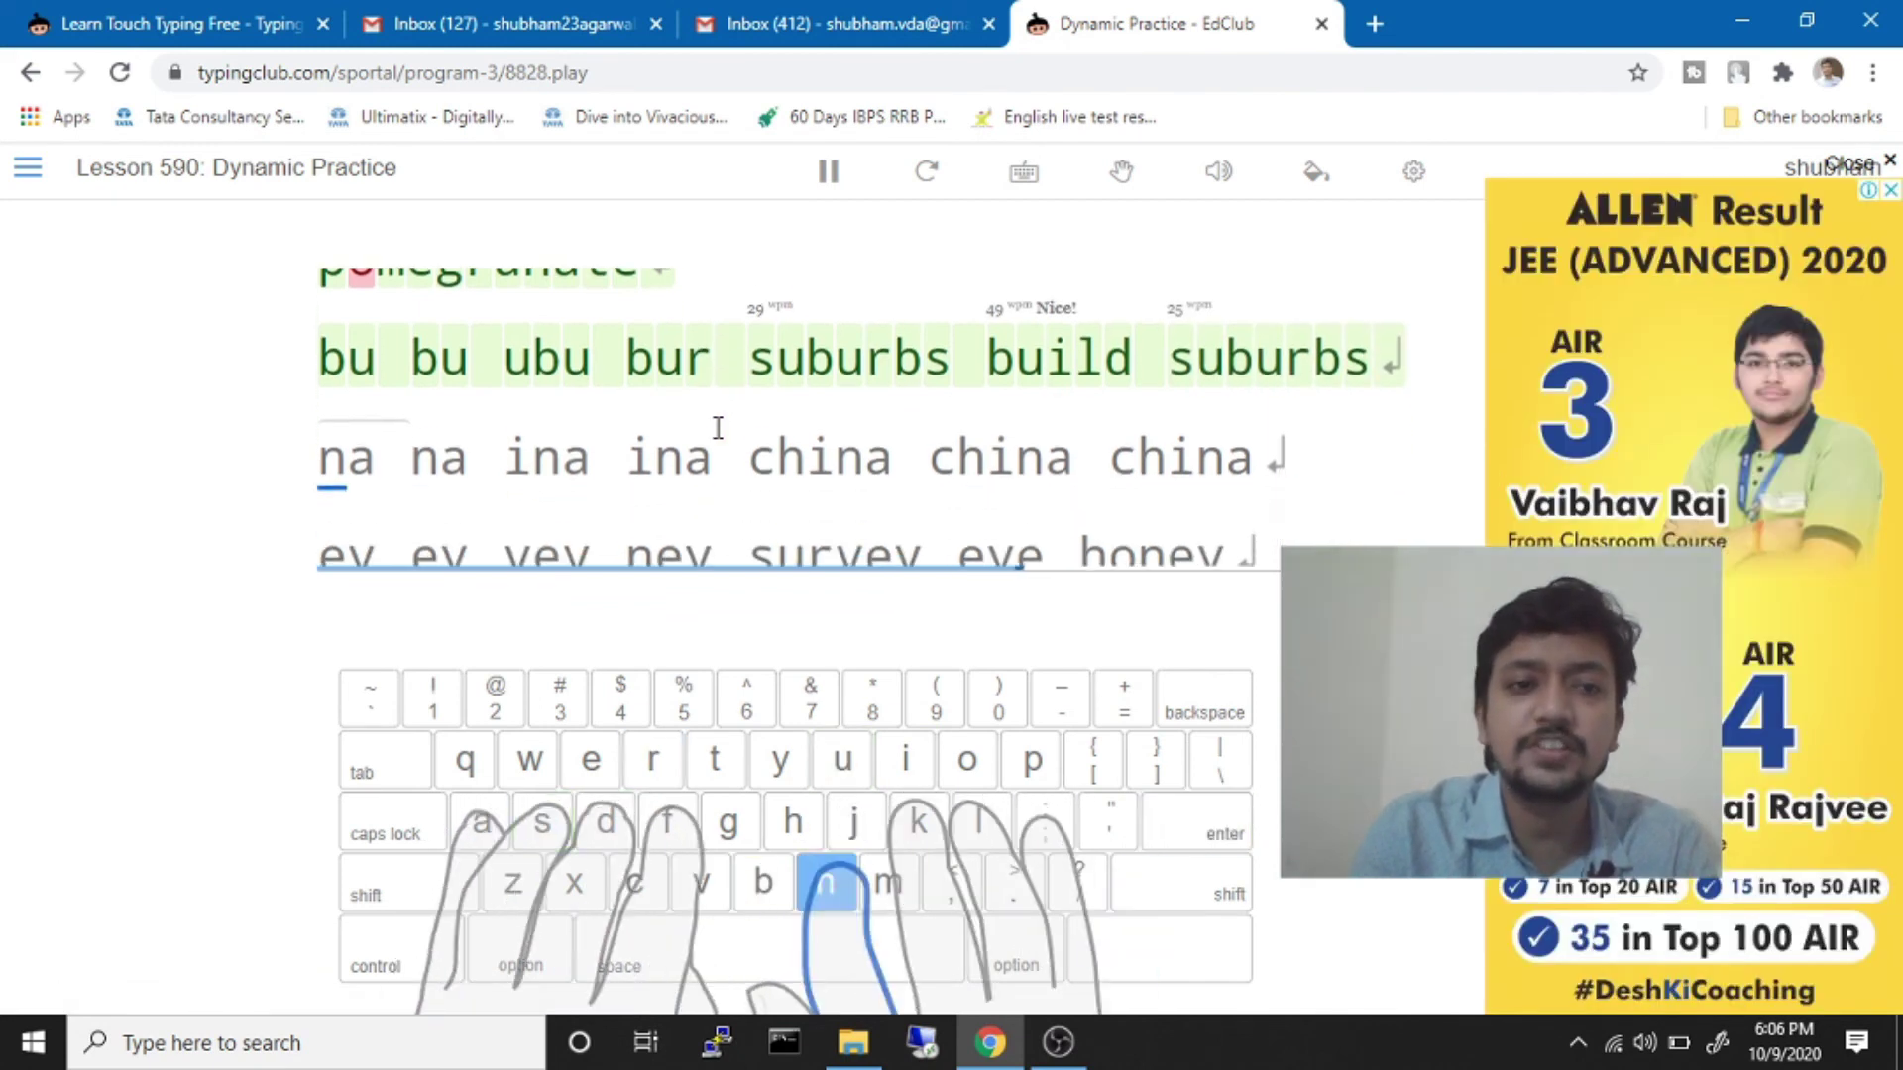
{"action": "type", "text": "na na "}
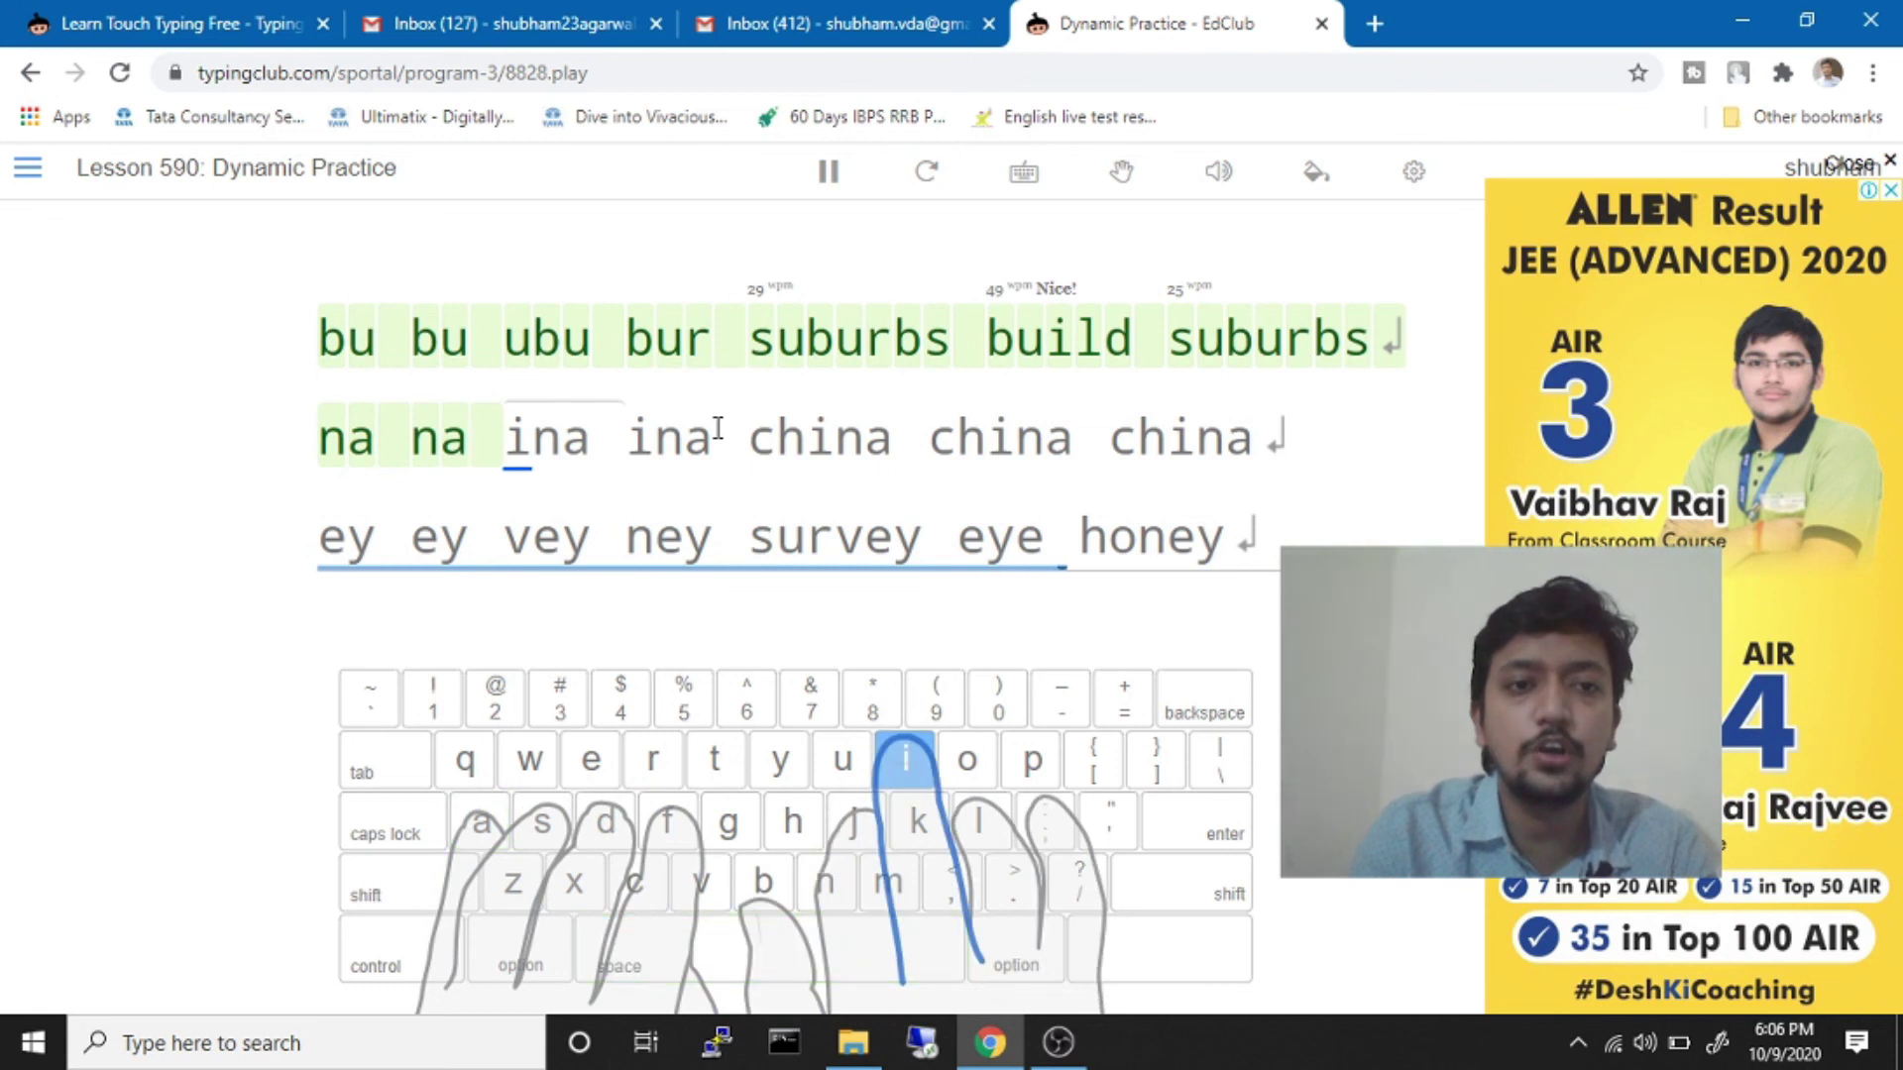
{"action": "type", "text": "ina ina "}
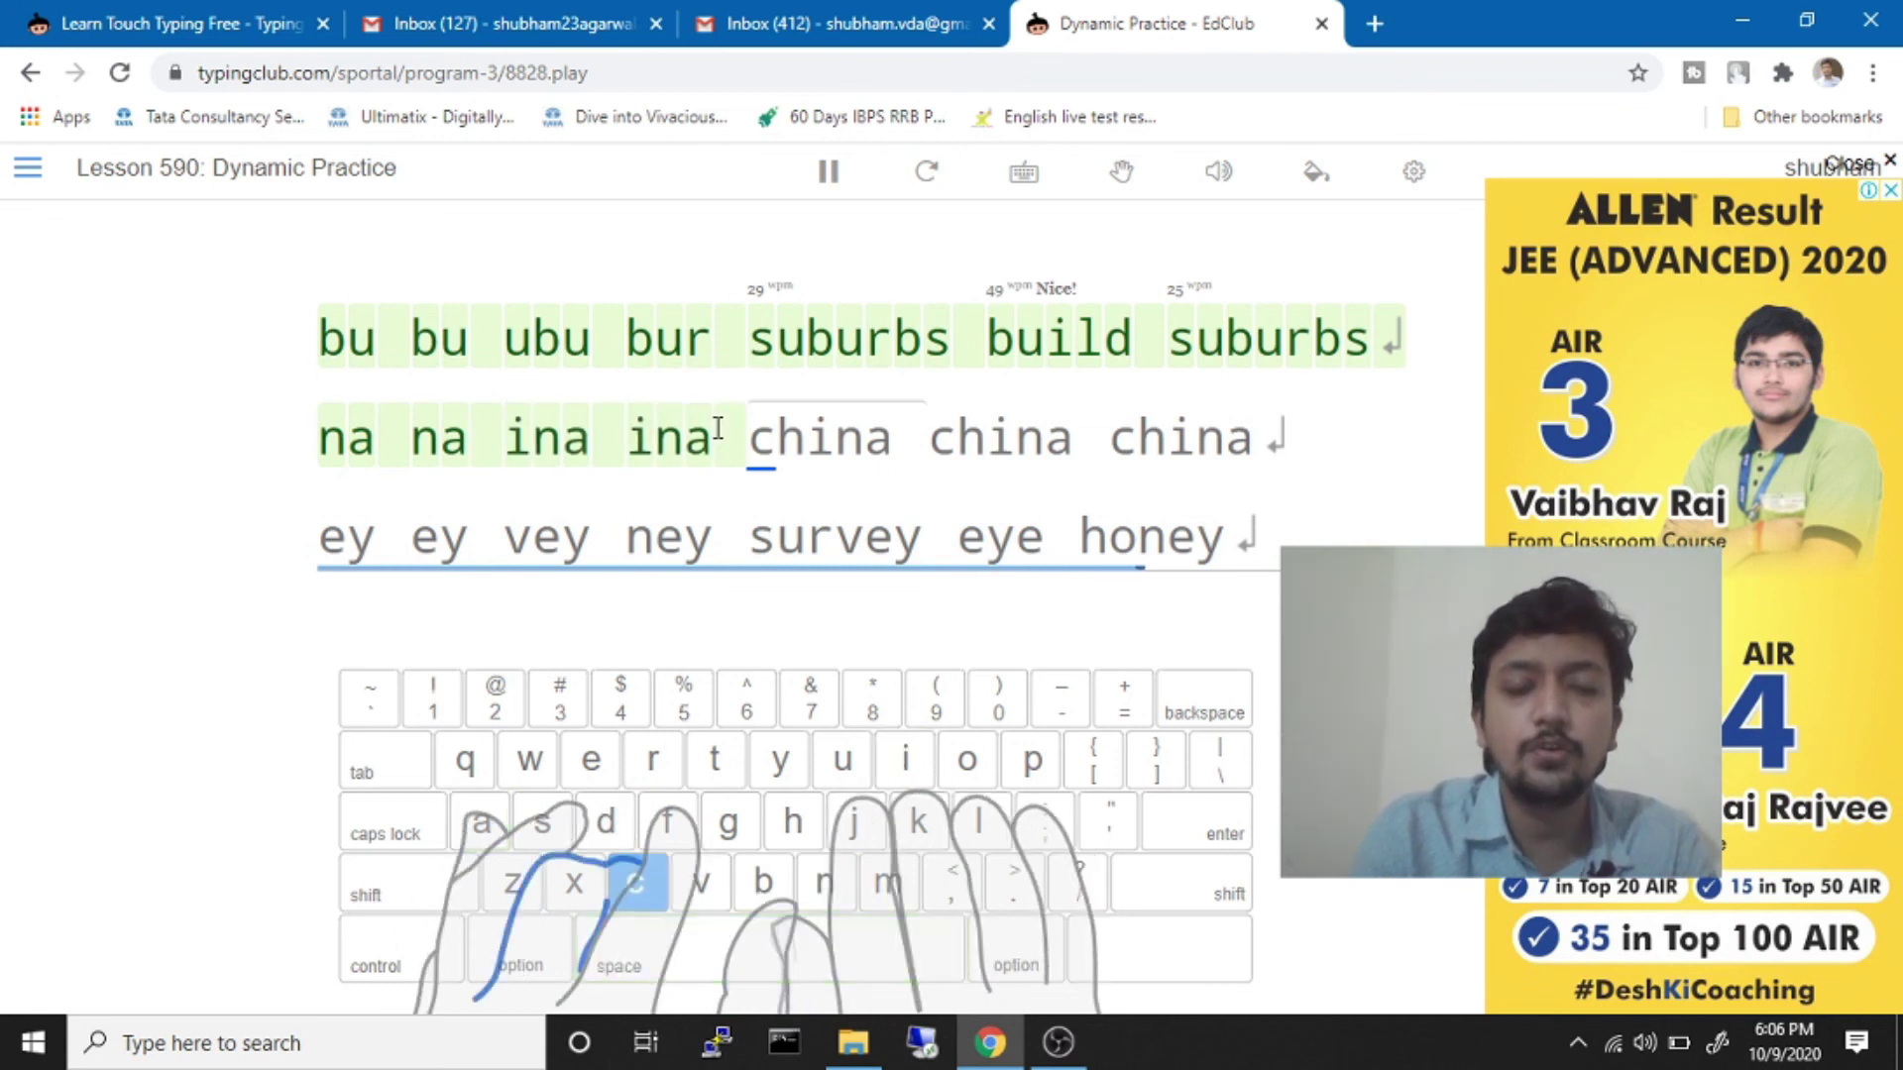
{"action": "type", "text": "china china "}
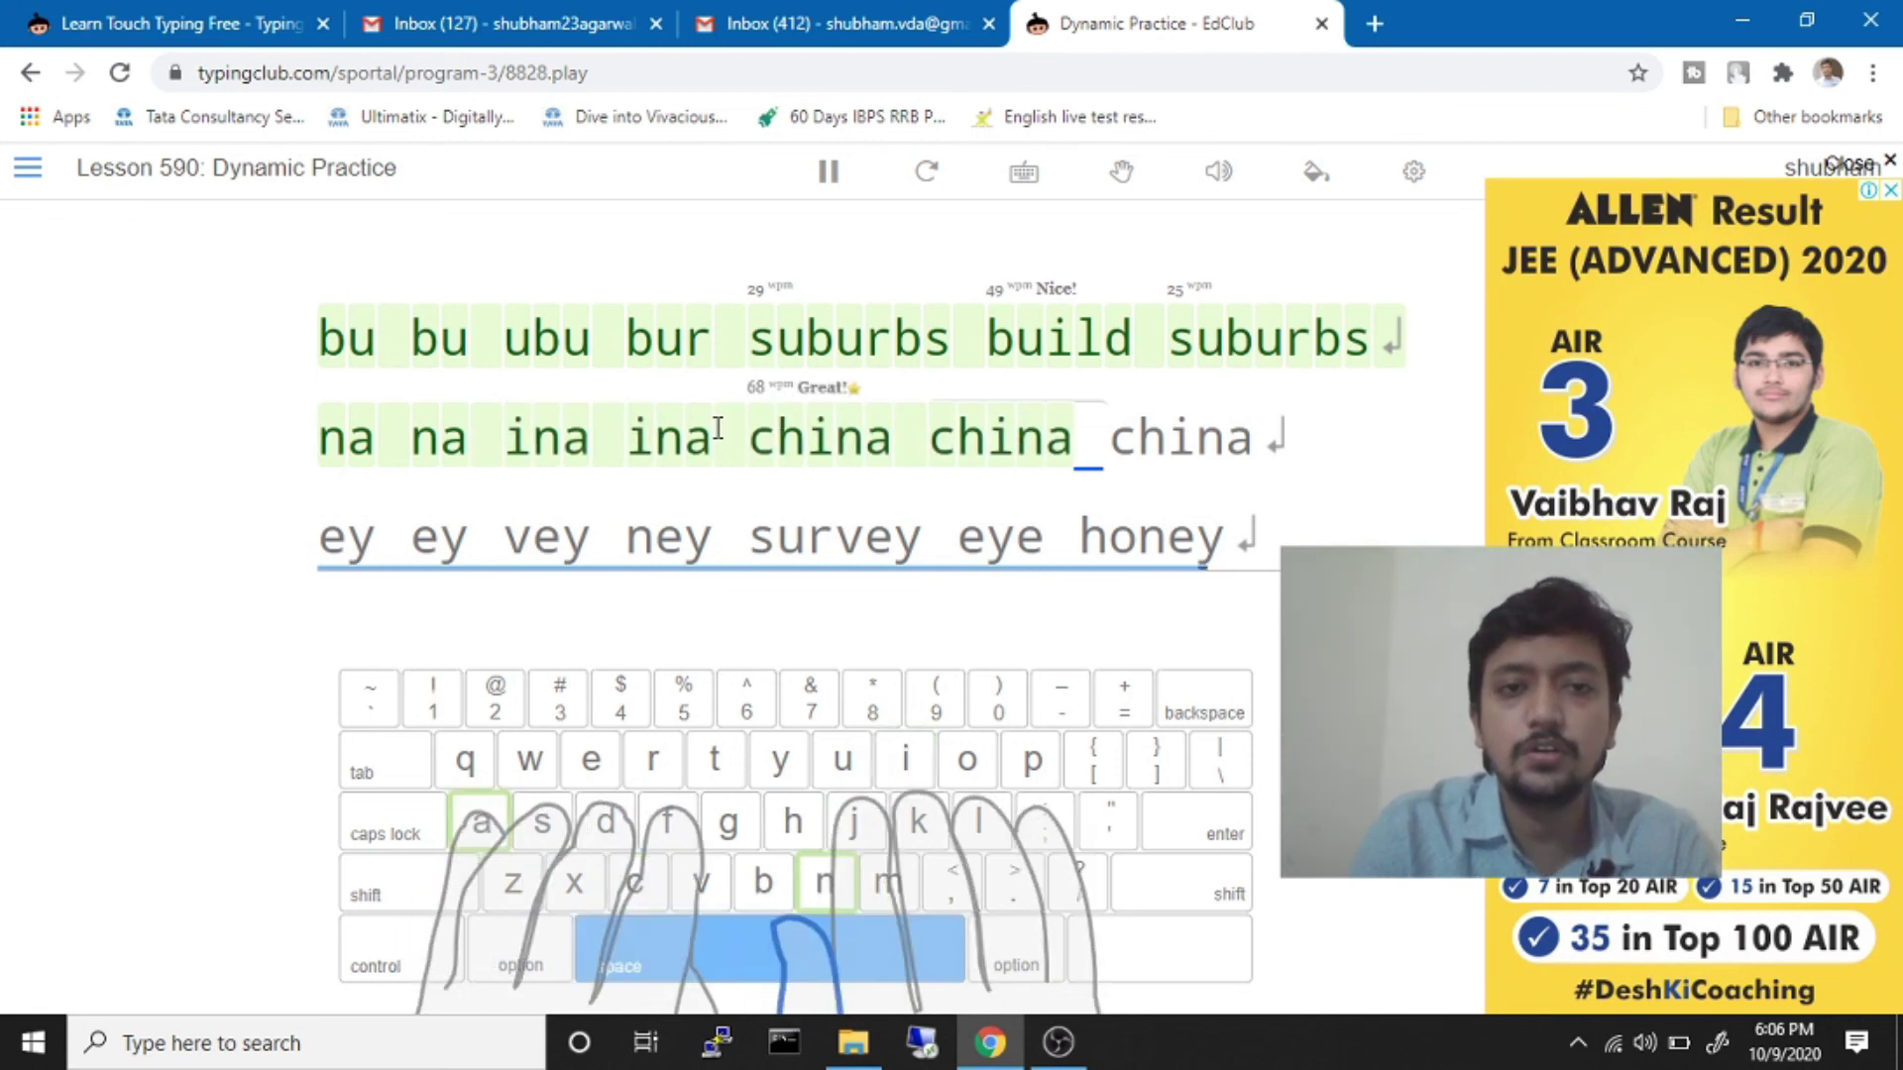
{"action": "type", "text": "china"}
{"action": "key", "text": "Return"}
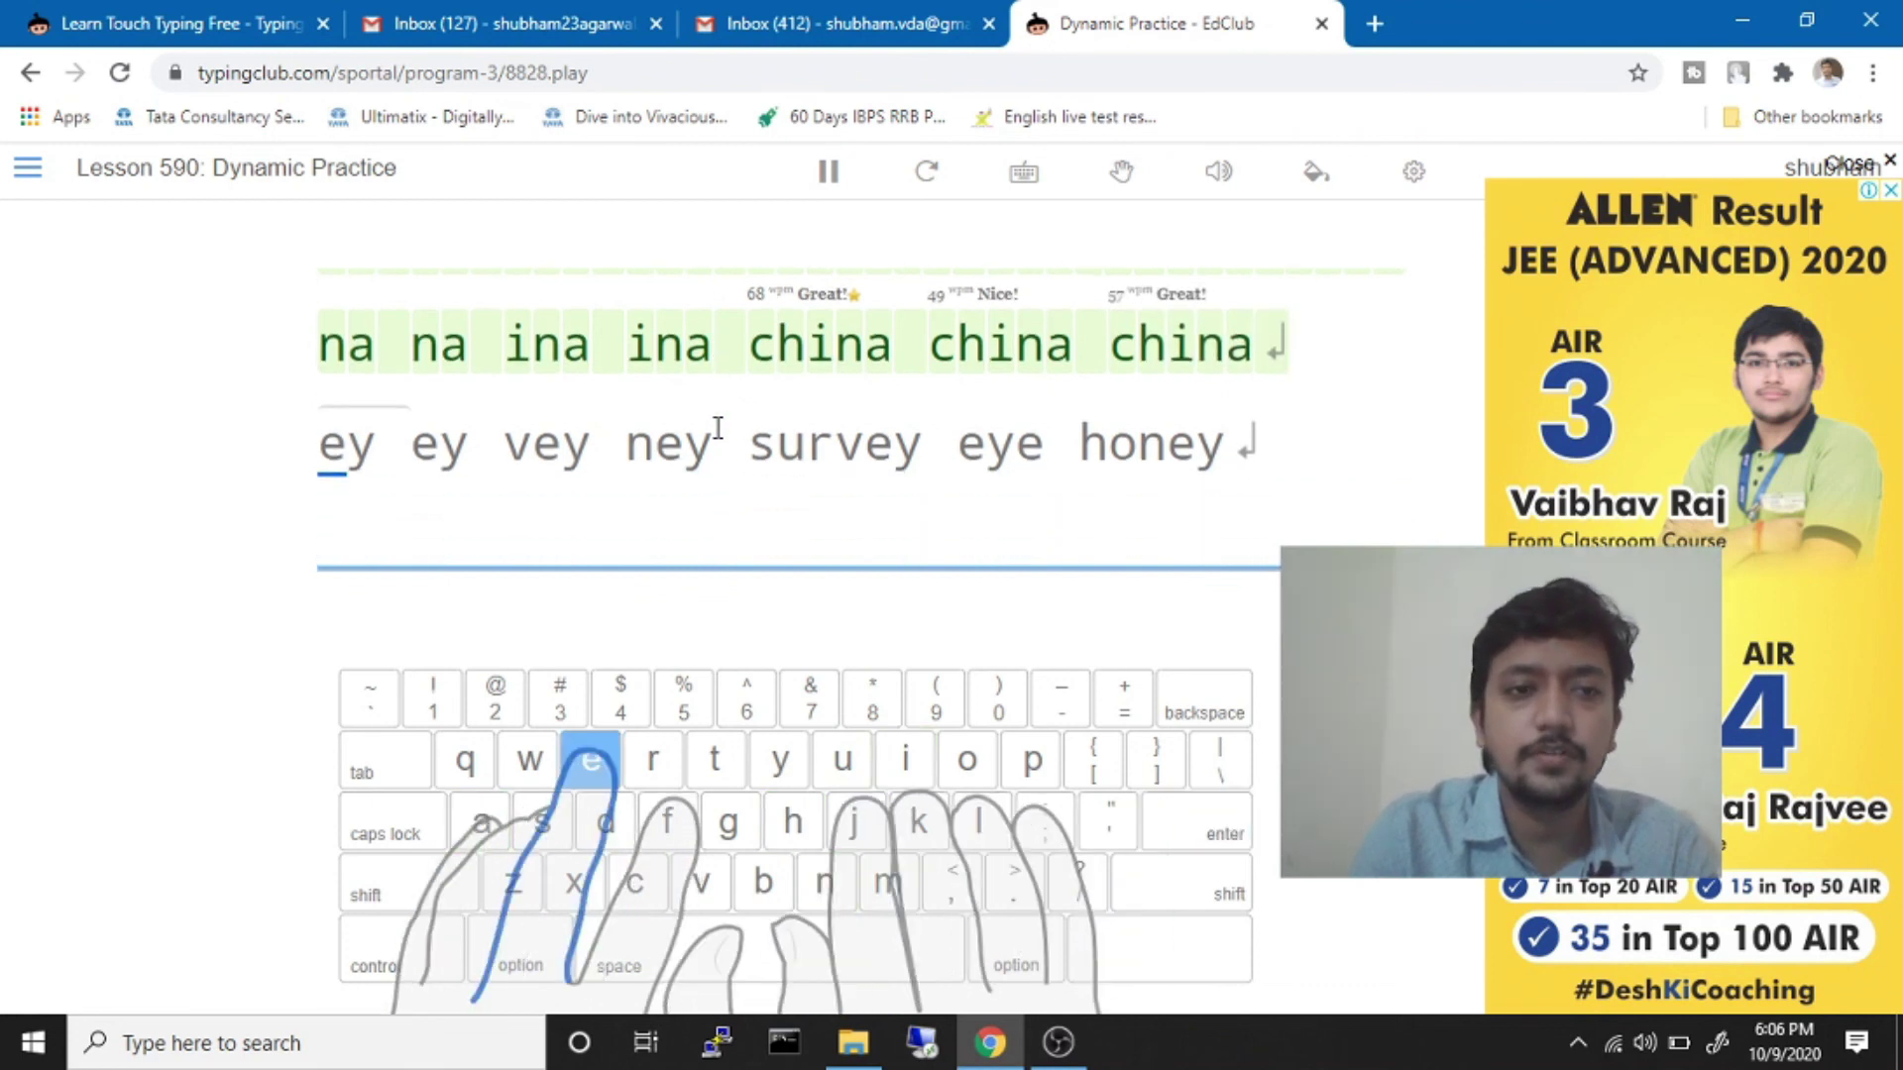